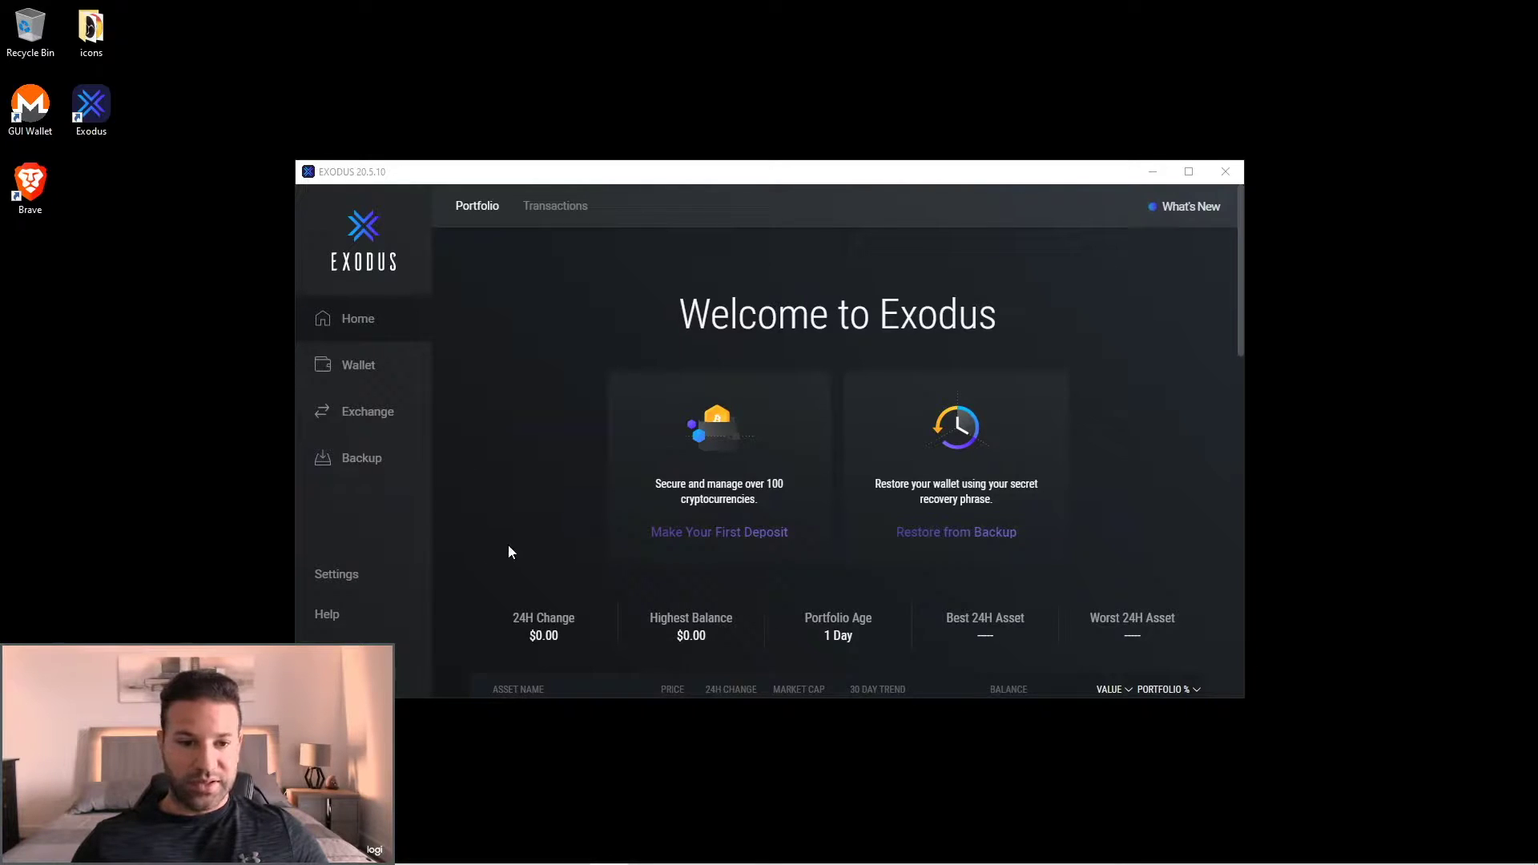
Create and confirm a wallet backup password, reaching the 12-word recovery phrase page
left_click(358, 459)
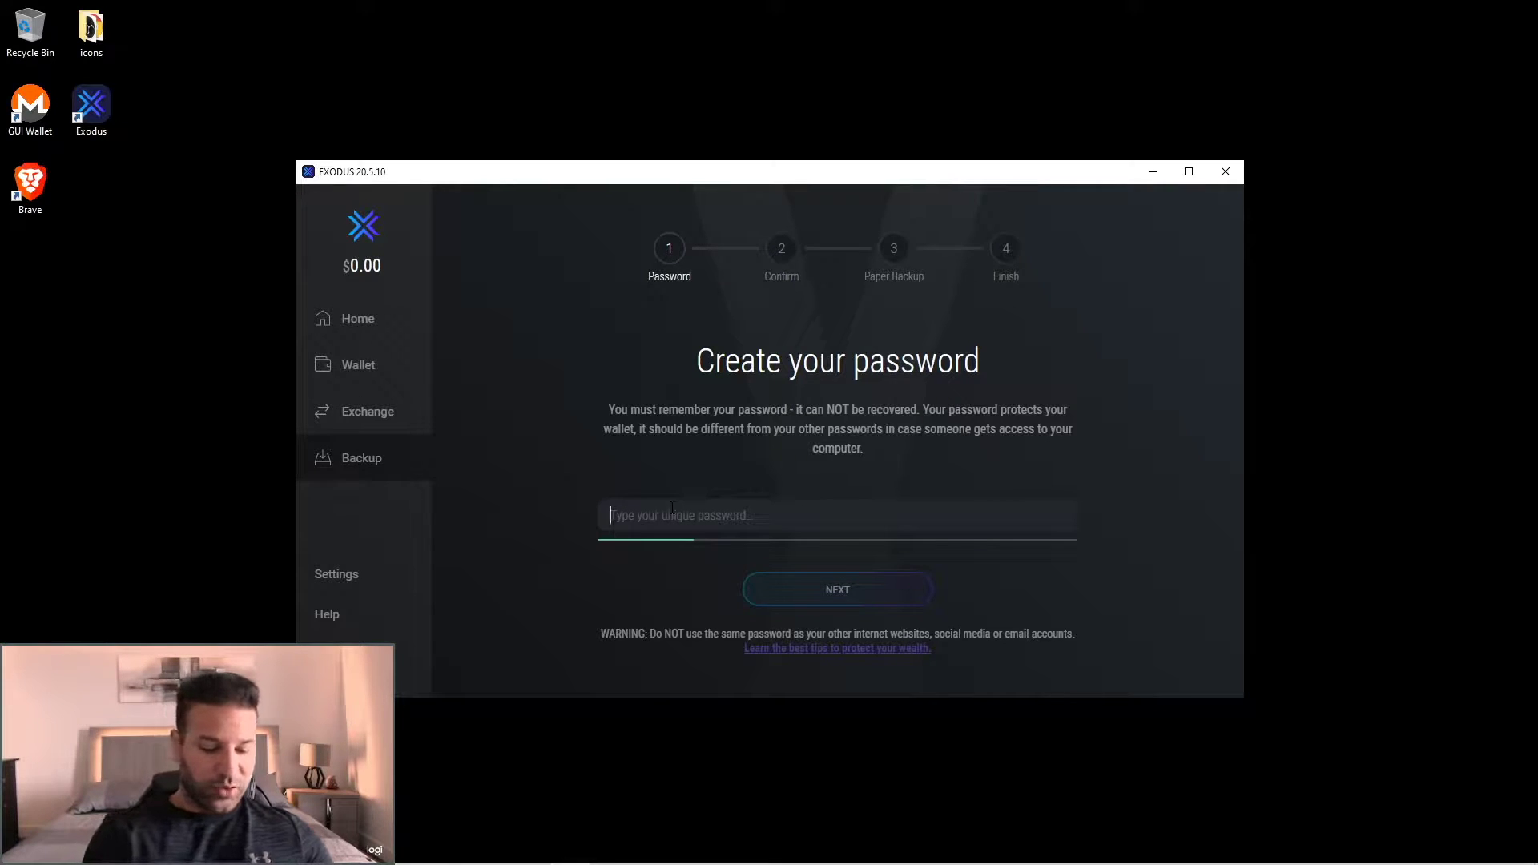
type("•••••••••••••••••••••")
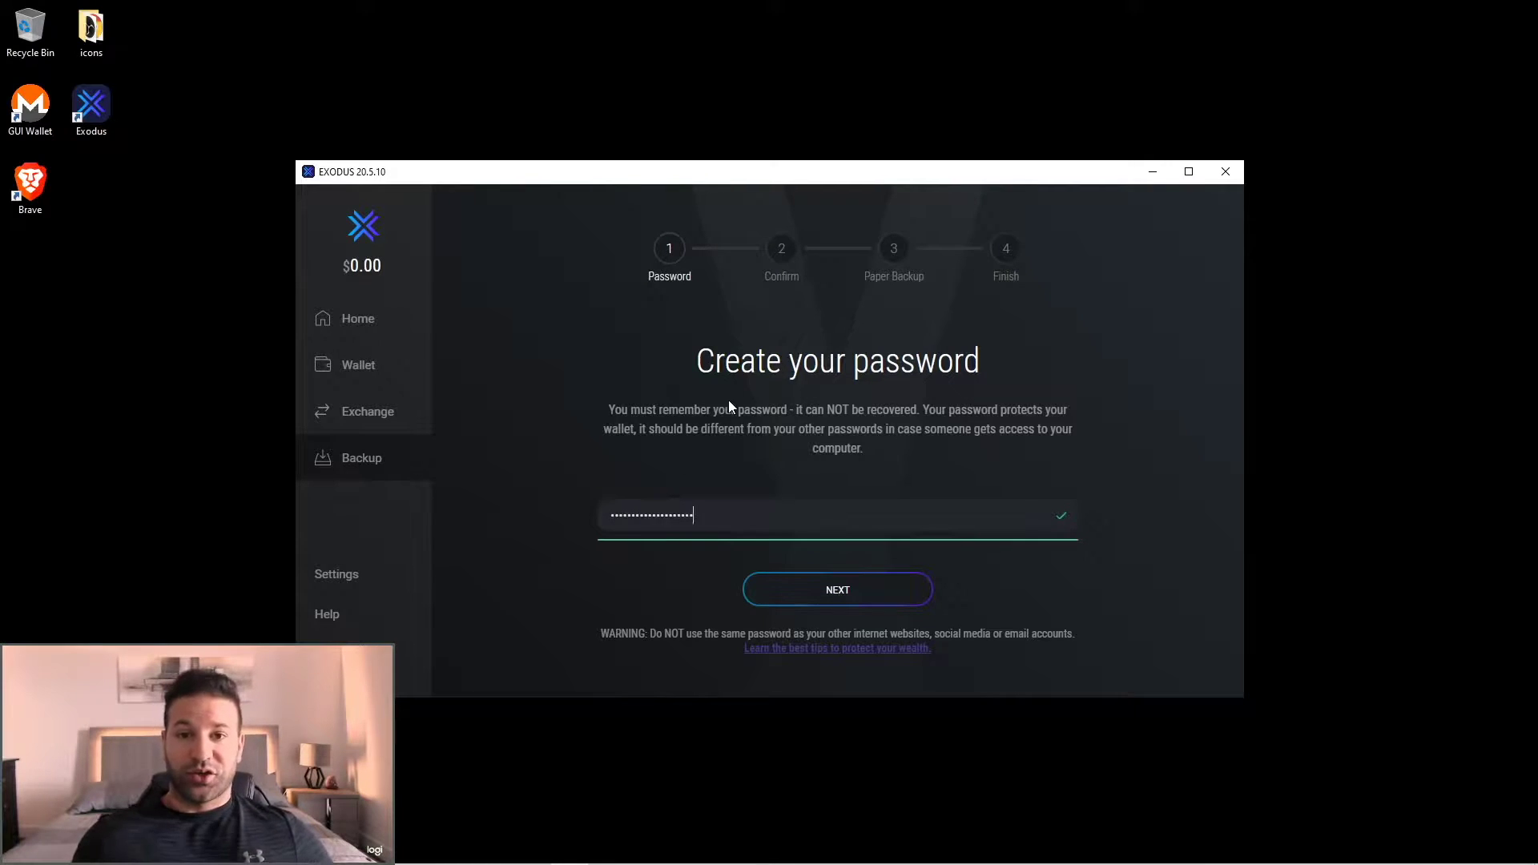
left_click(856, 591)
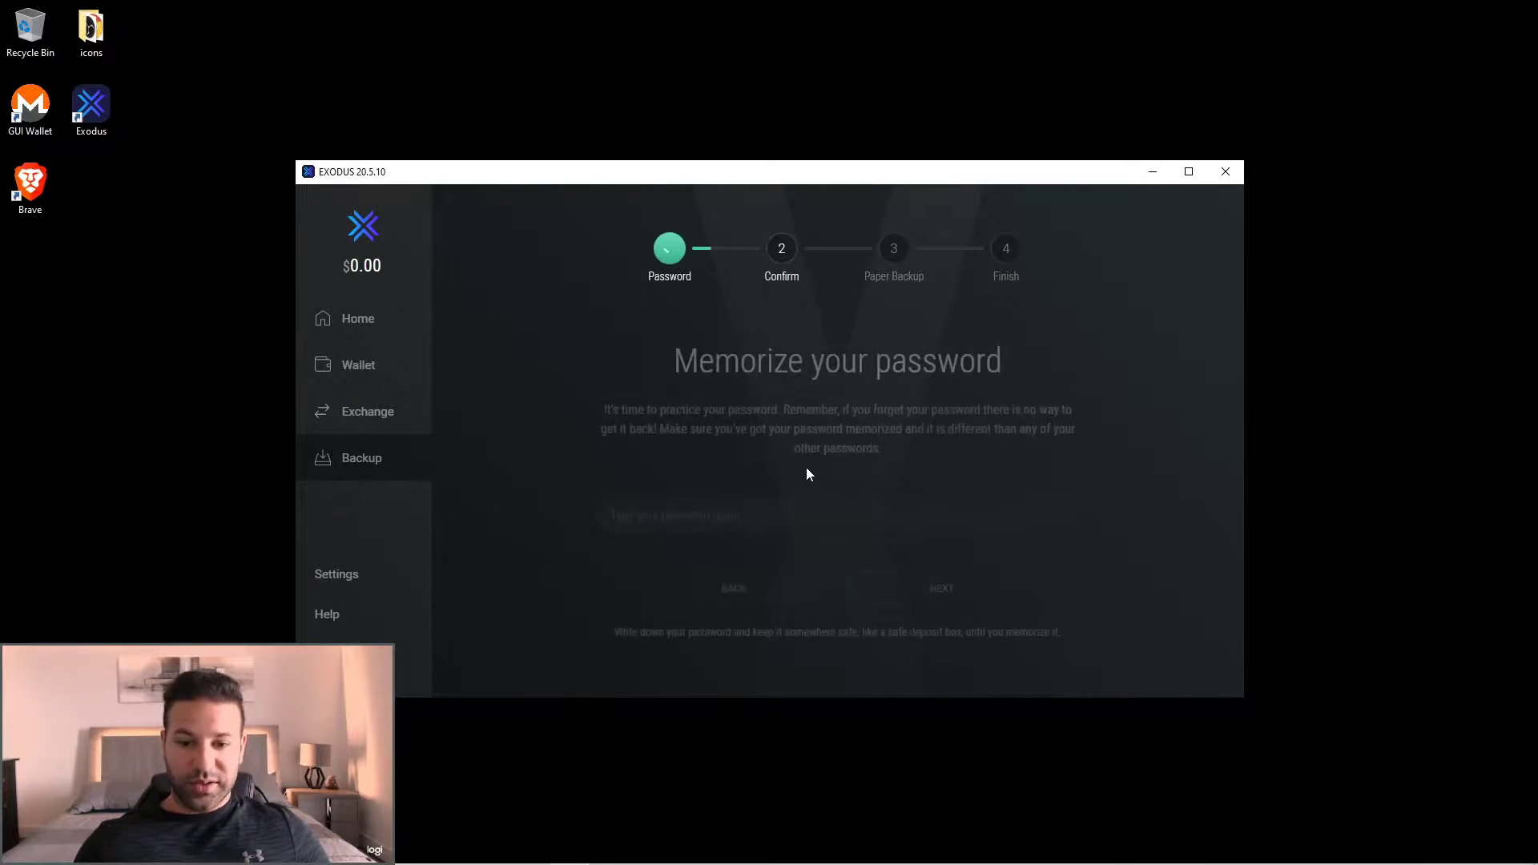
left_click(776, 500)
type("•••••••")
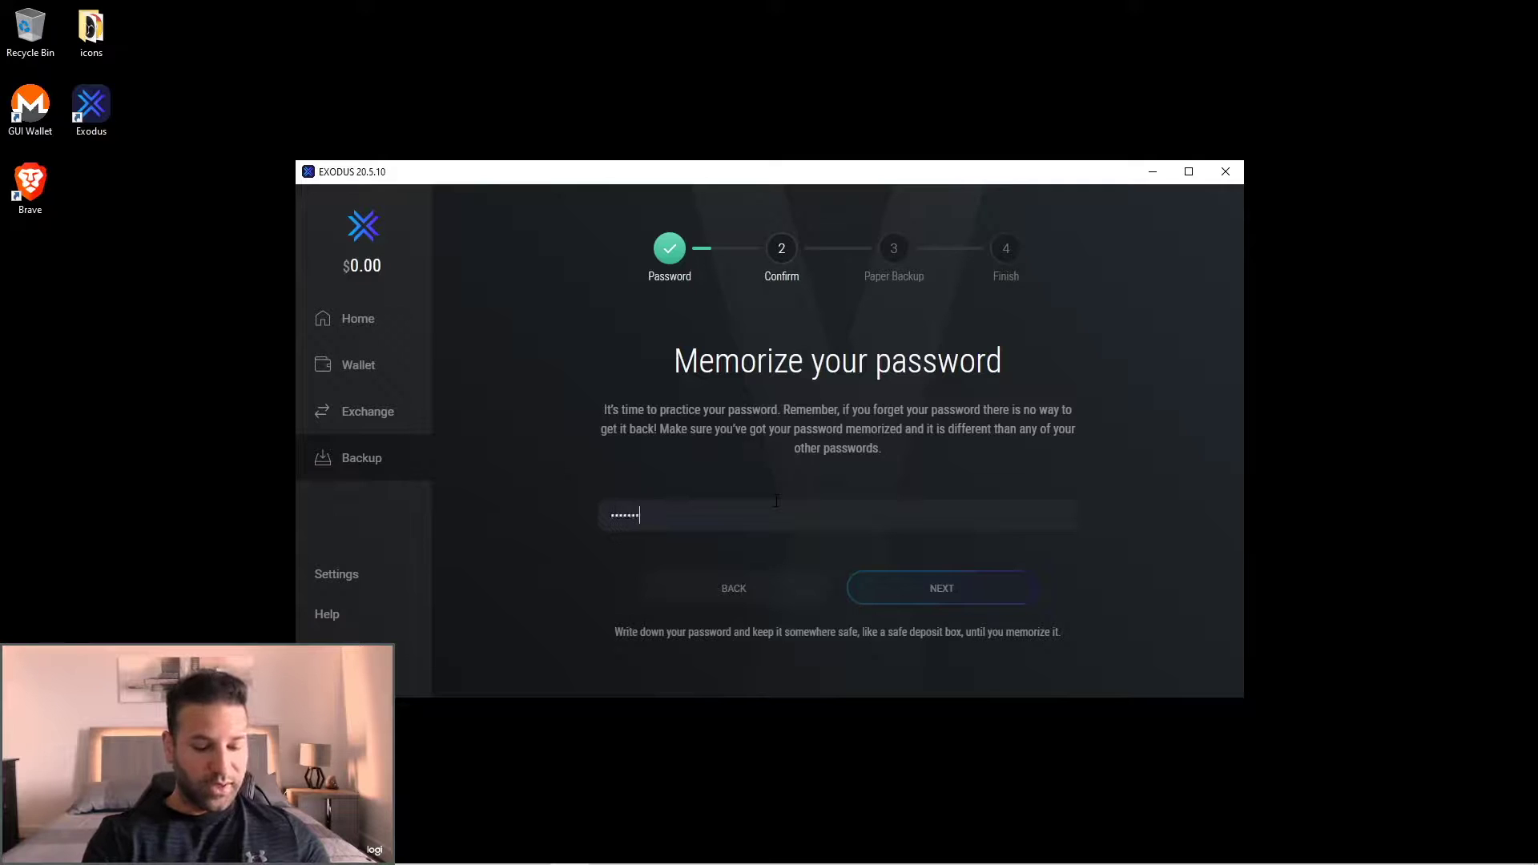
type("•••••••••••••")
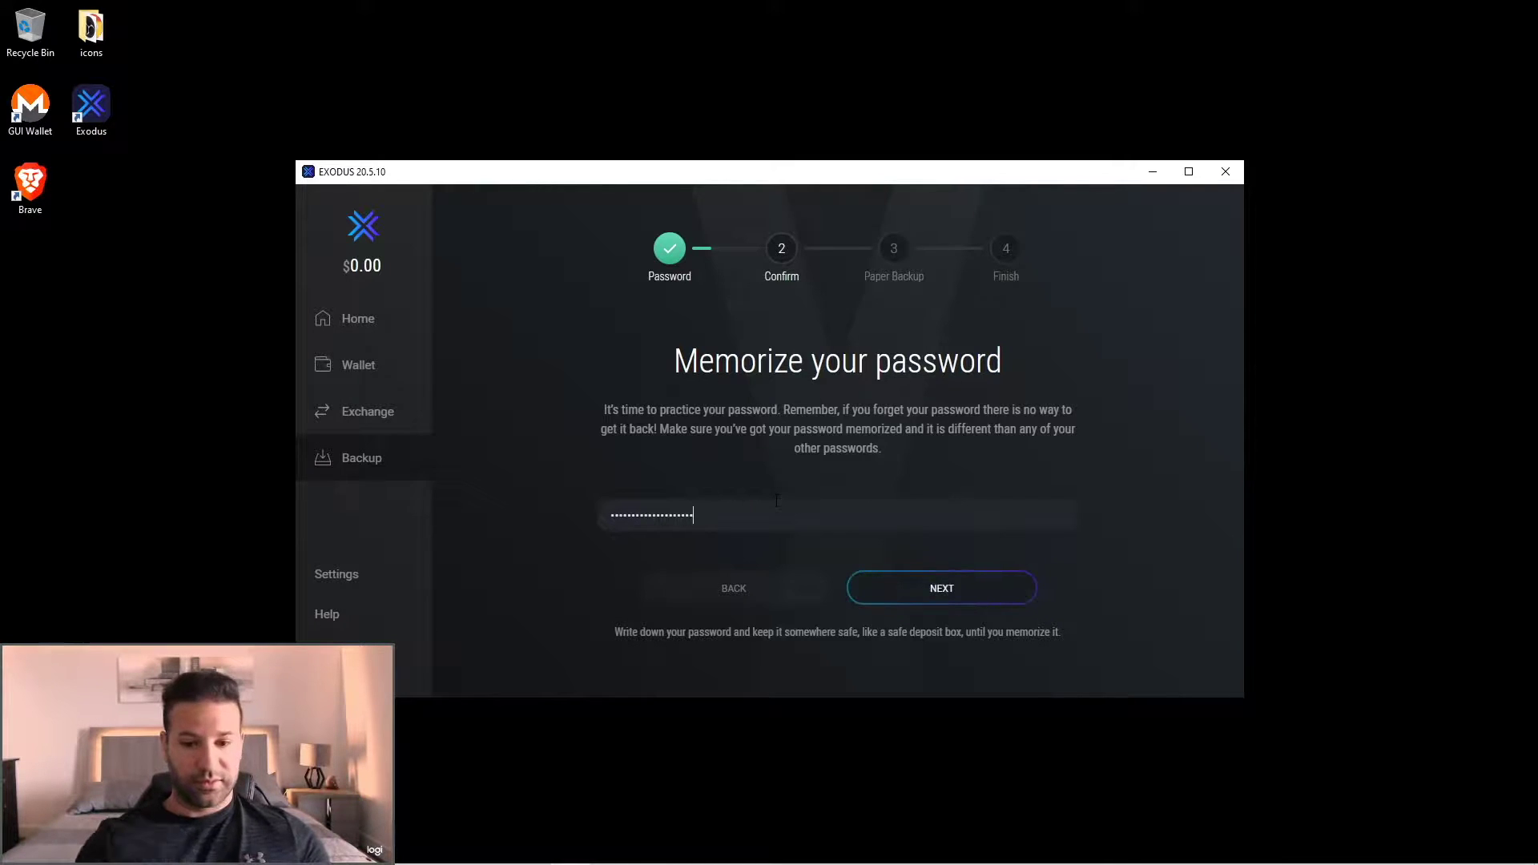
left_click(918, 591)
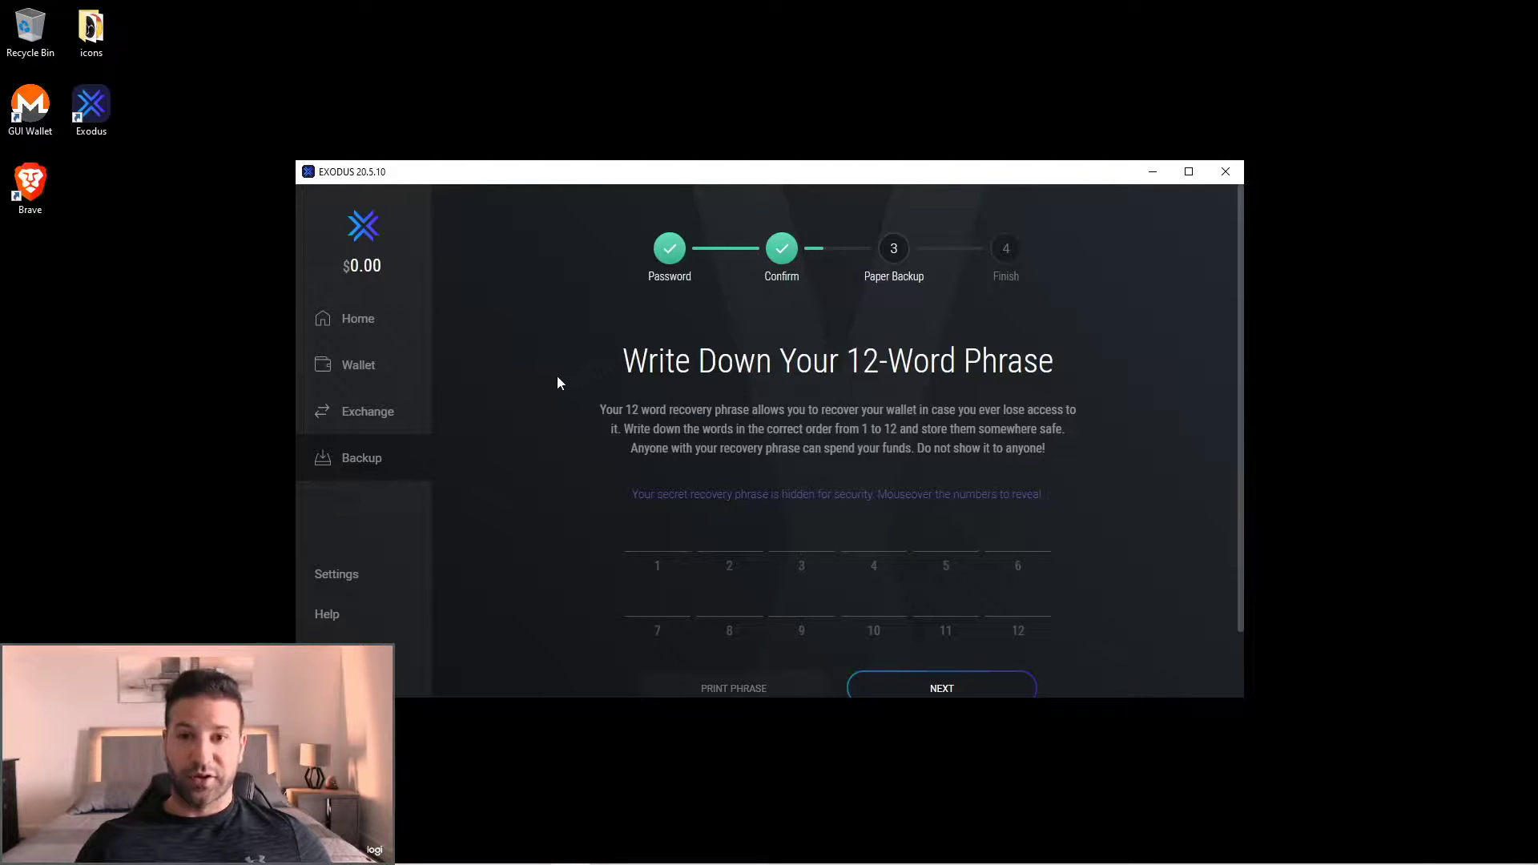
left_click(693, 783)
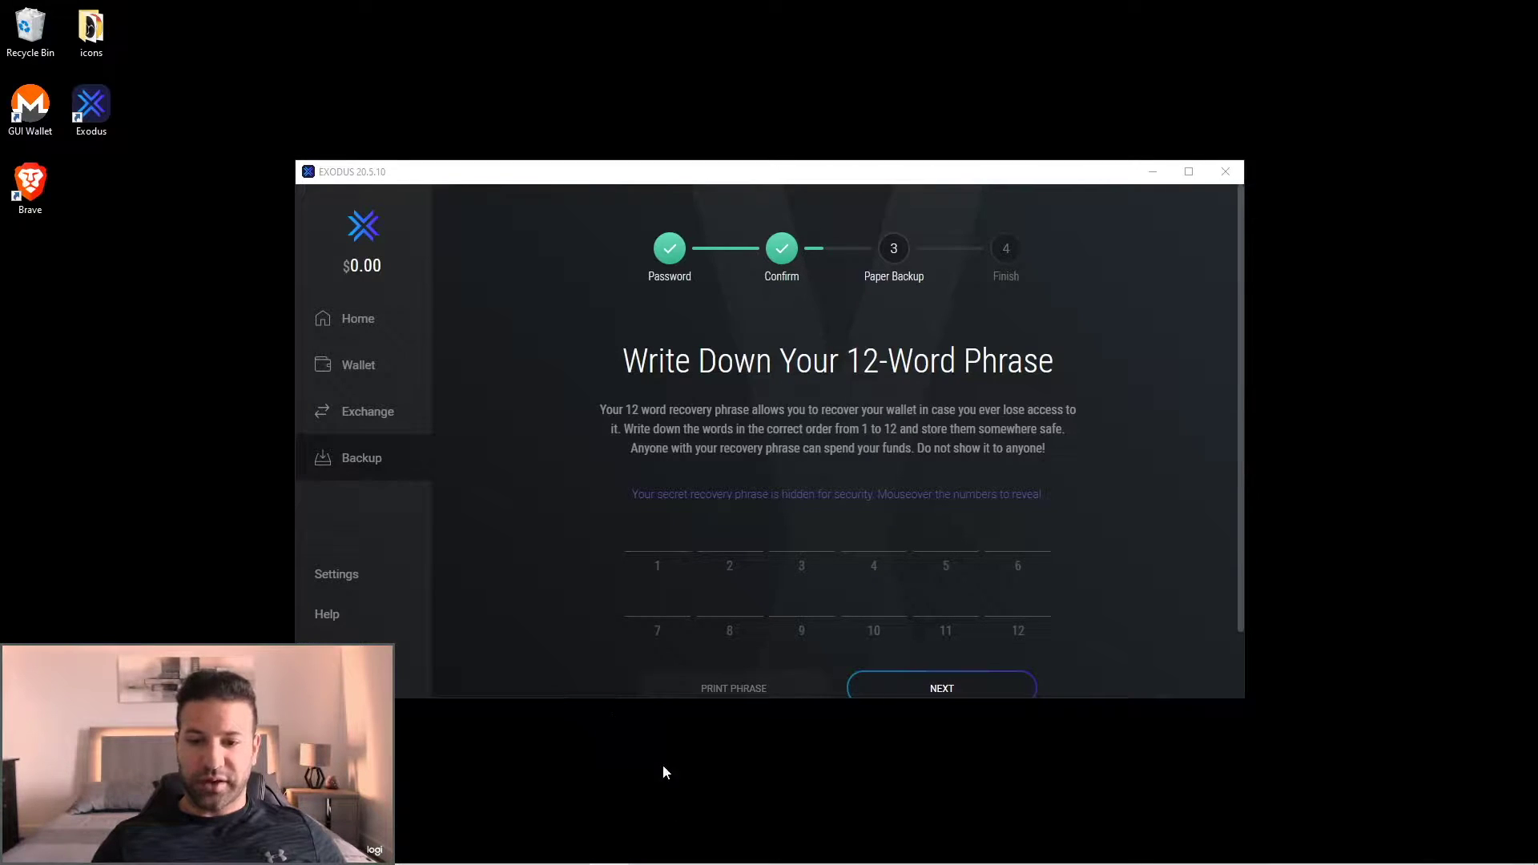
scroll(1206, 596, "down", 1)
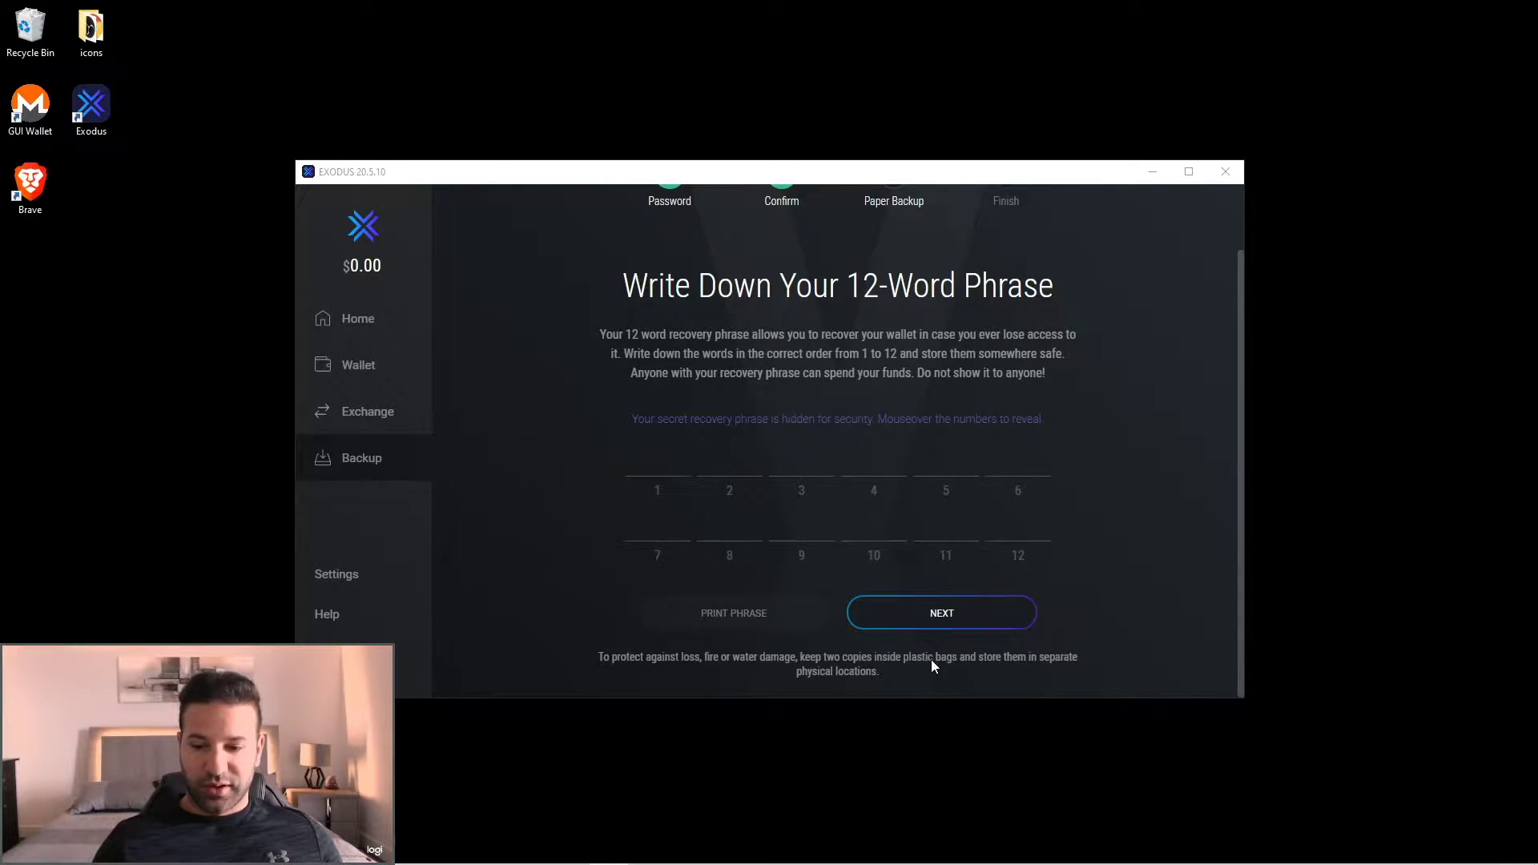
Pass the paper backup check by picking the correct recovery word and finish the backup
left_click(1022, 623)
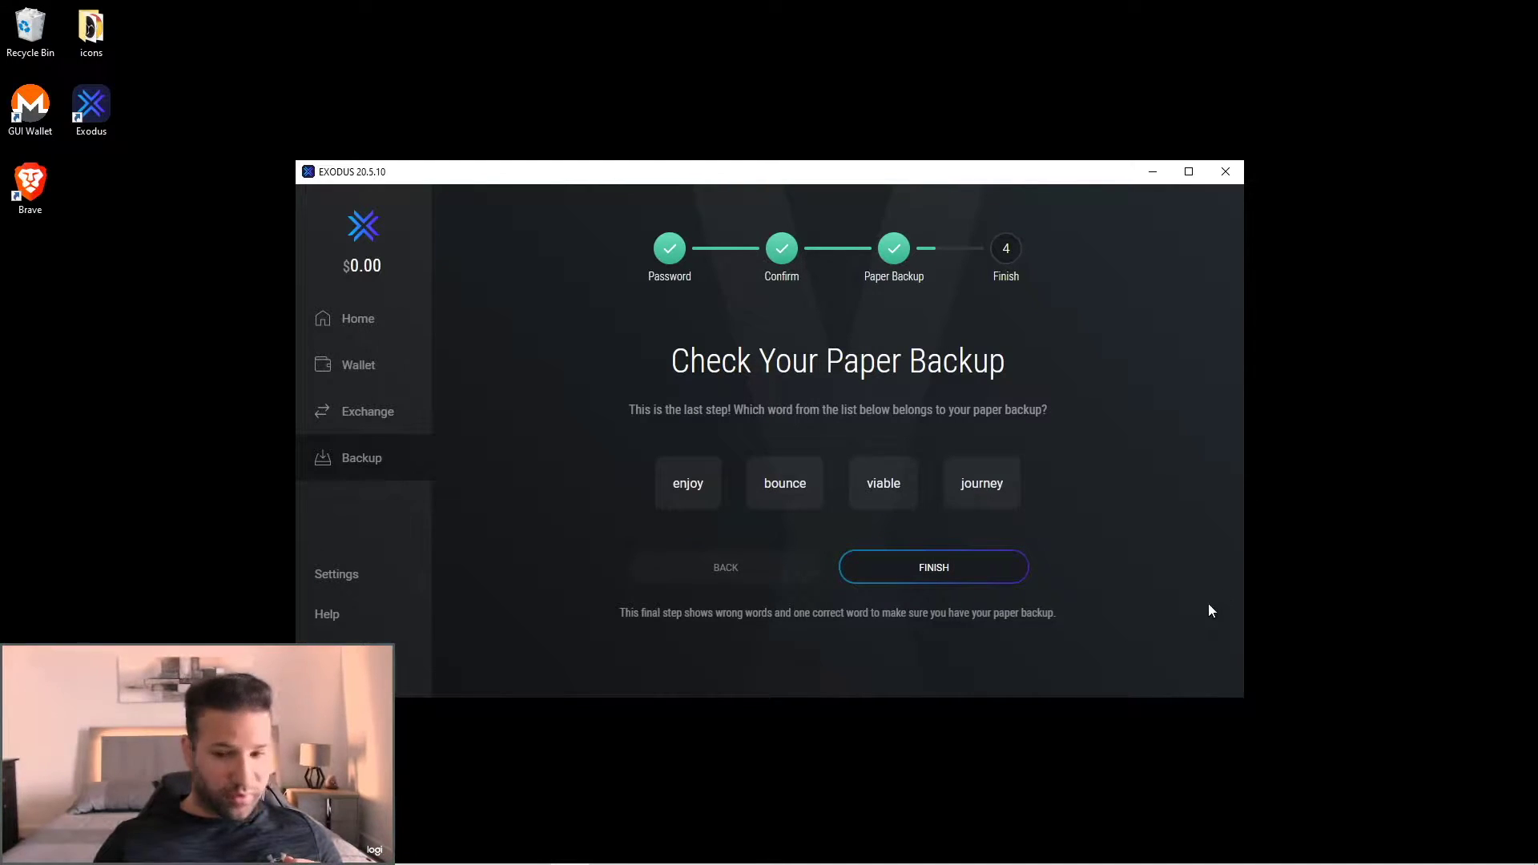
left_click(783, 483)
left_click(998, 569)
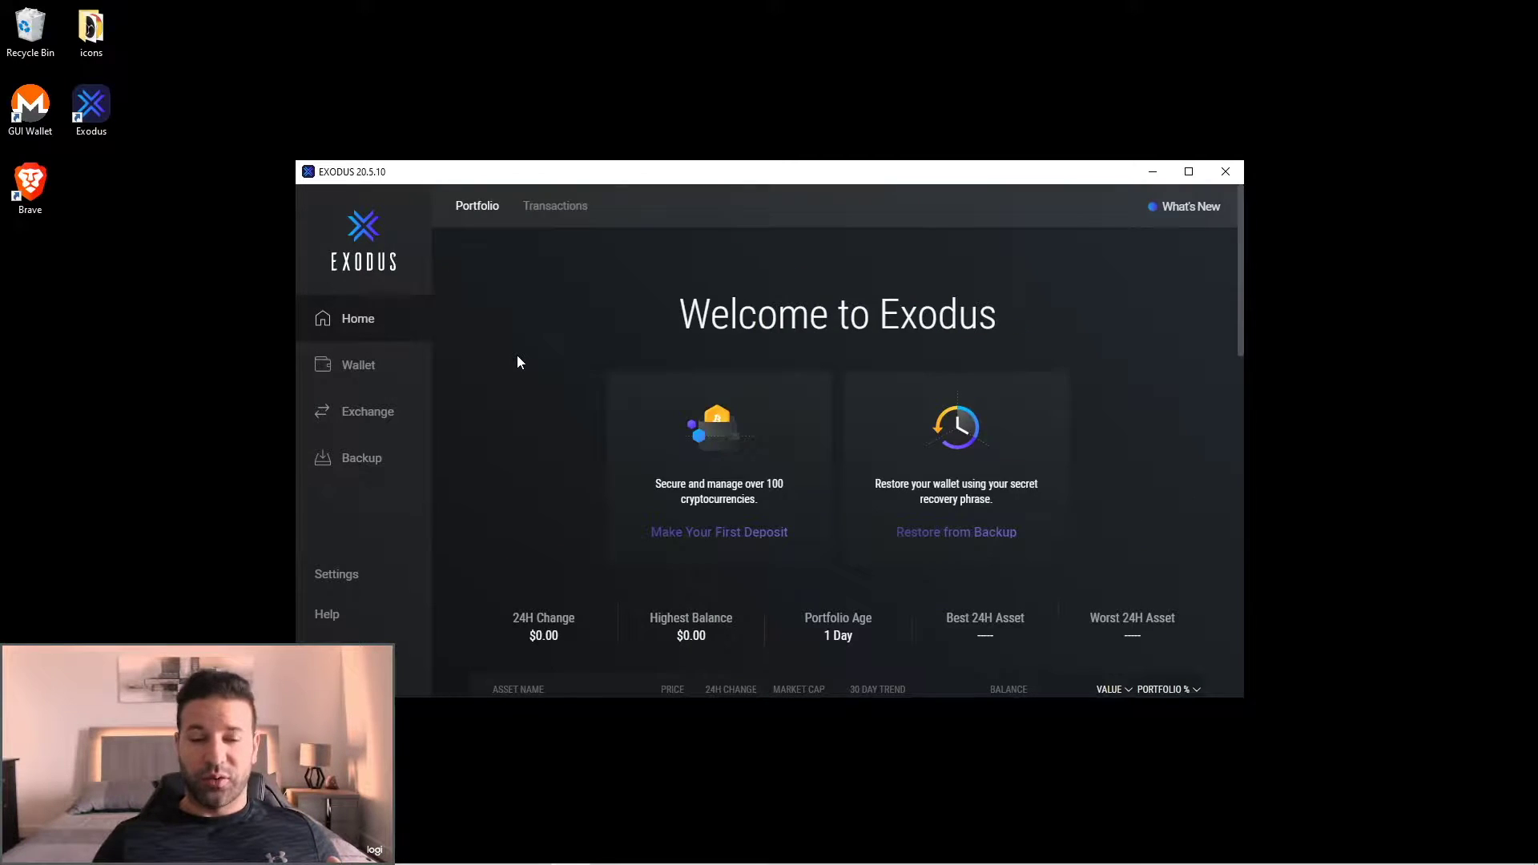
scroll(517, 362, "down", 4)
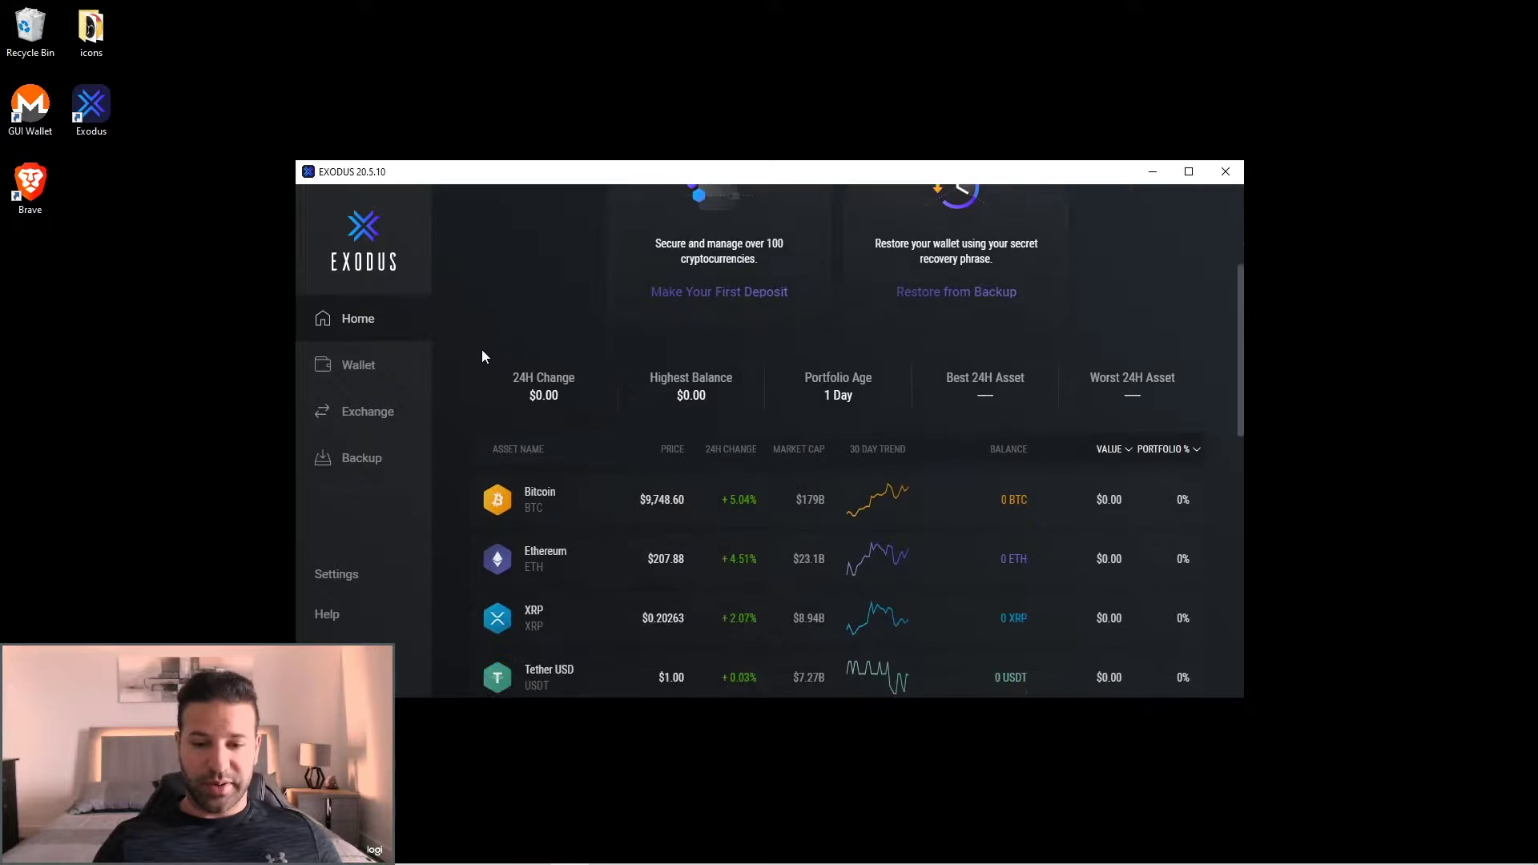
scroll(474, 360, "down", 1)
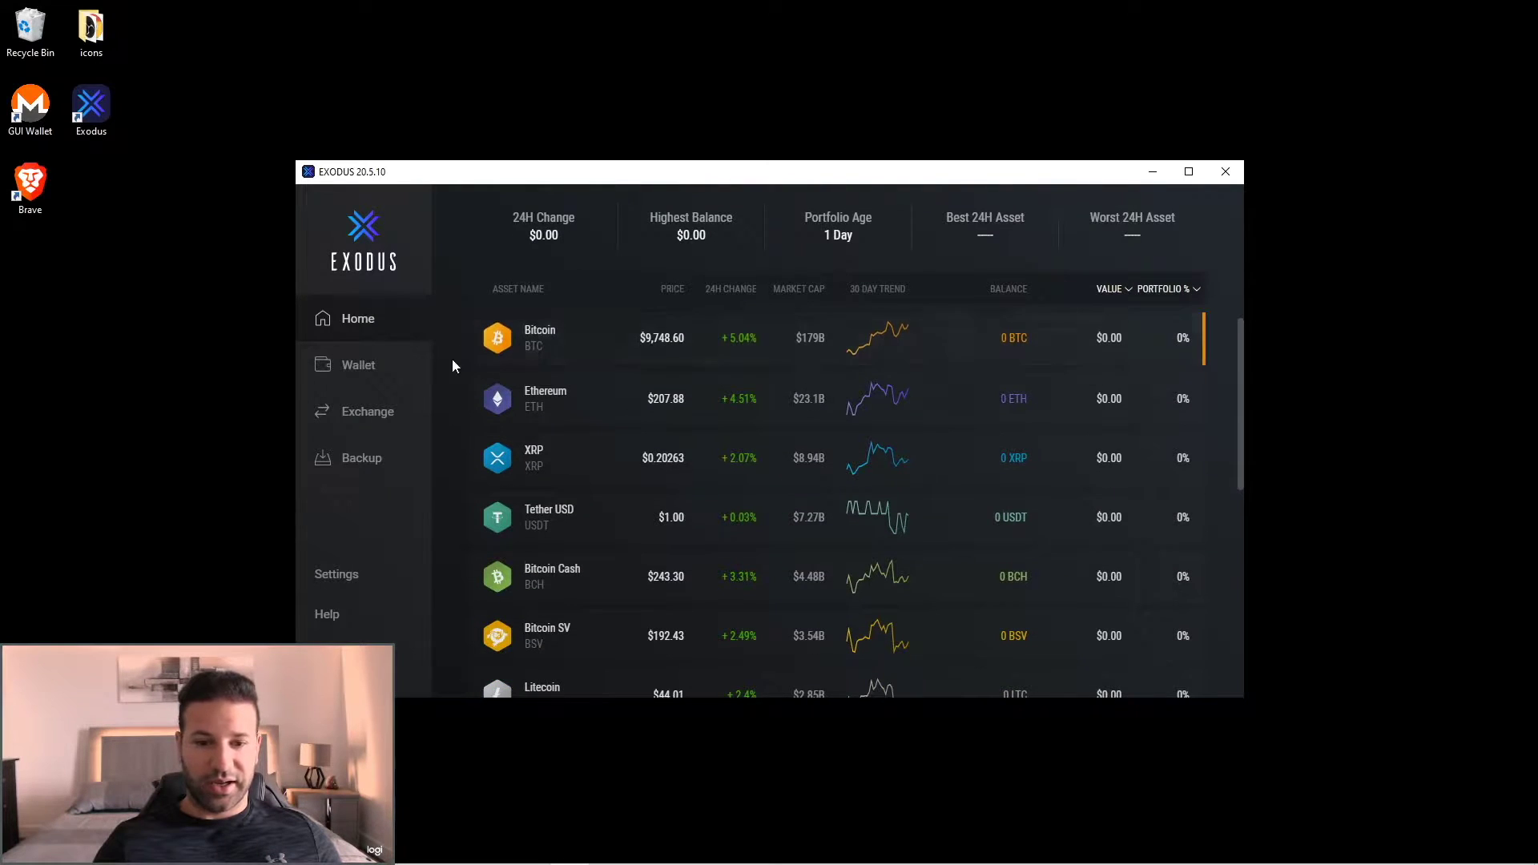
scroll(447, 375, "down", 3)
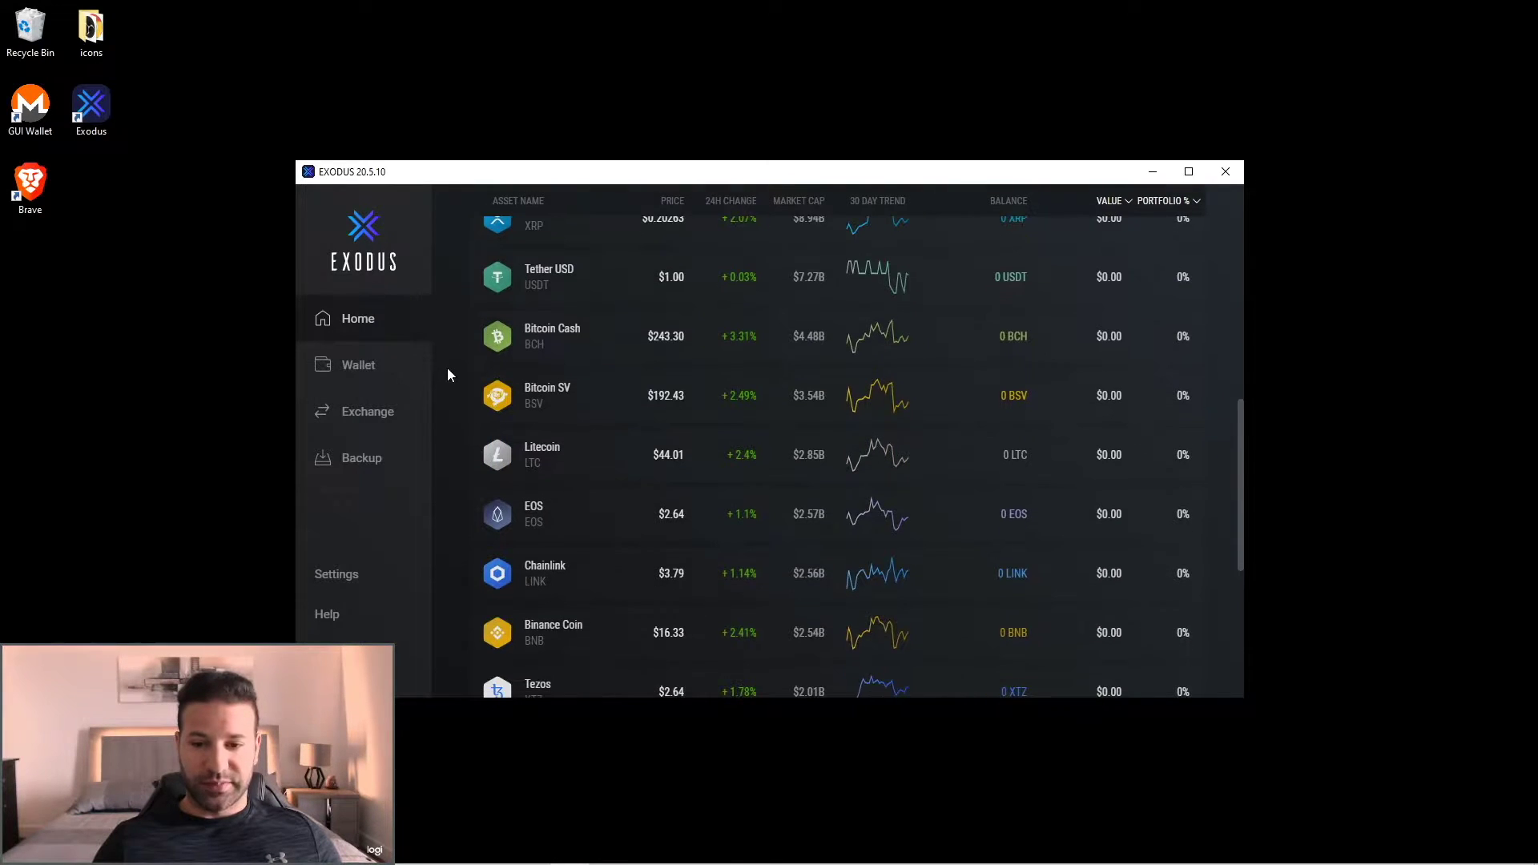
scroll(569, 392, "down", 4)
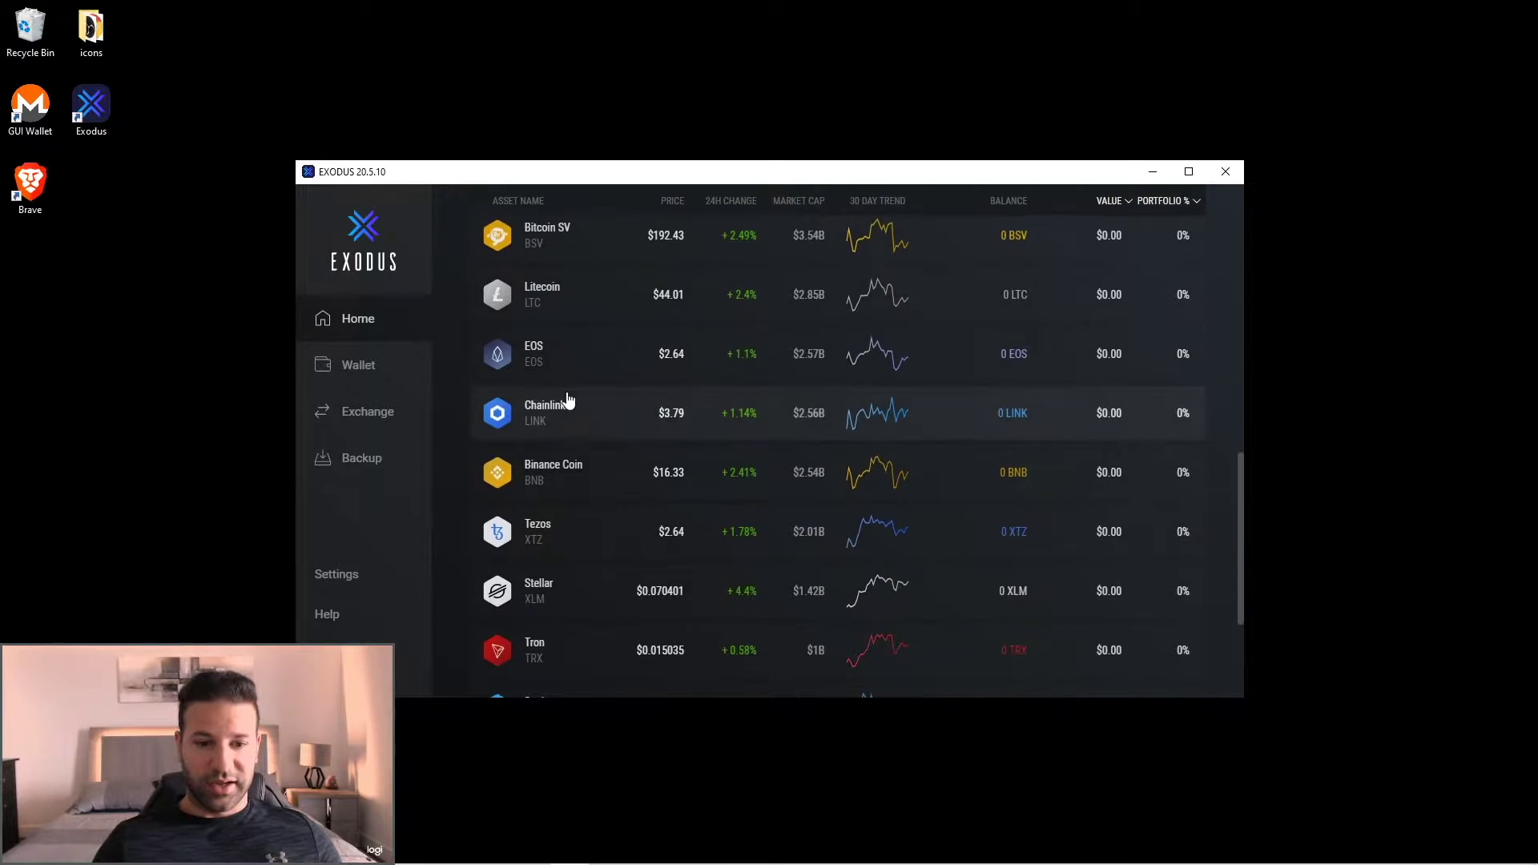
scroll(567, 391, "down", 1)
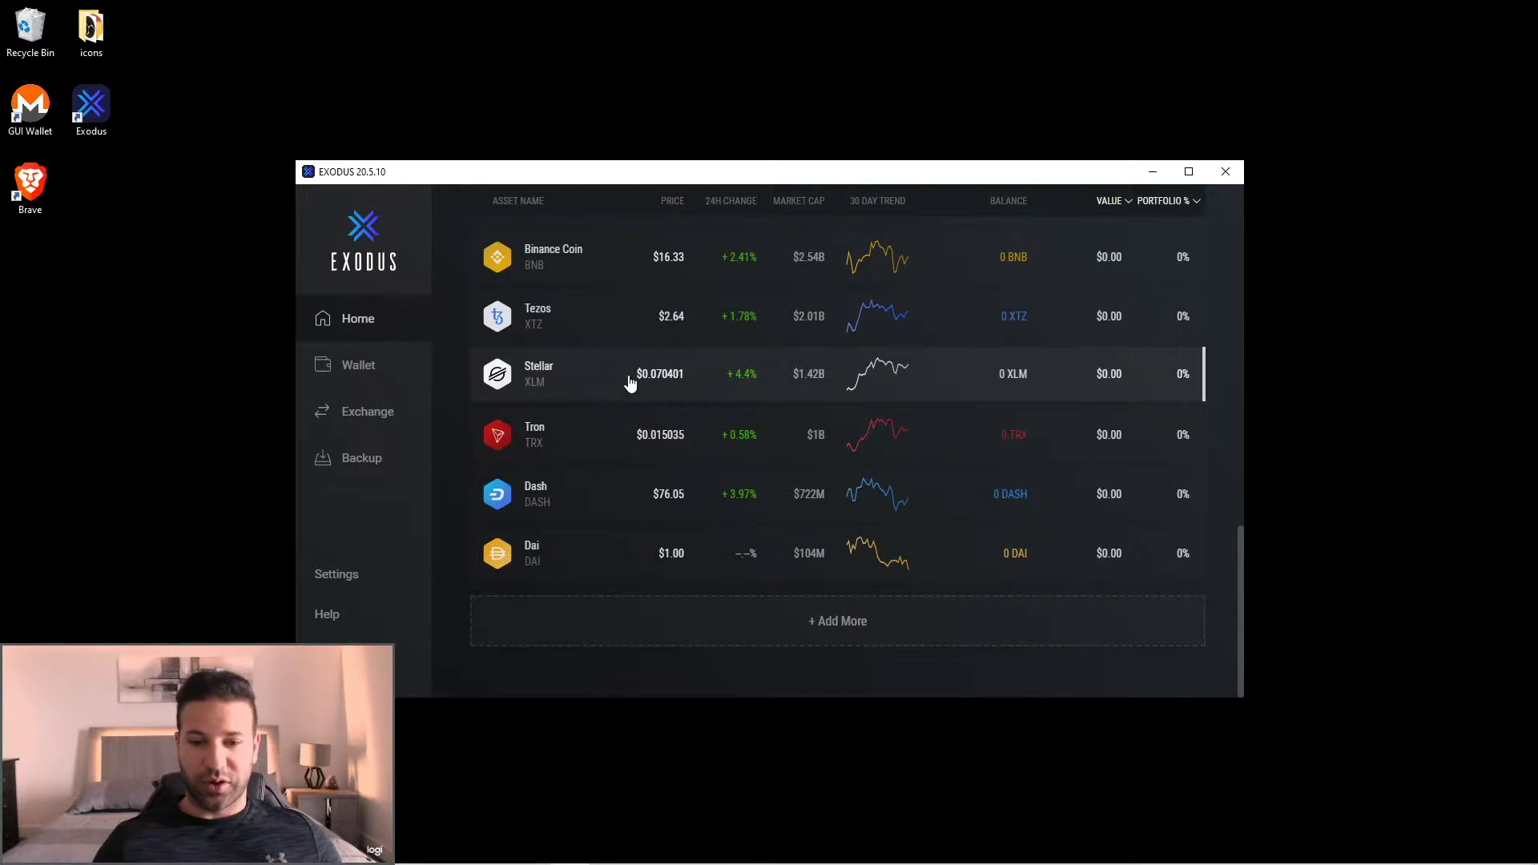
left_click(868, 631)
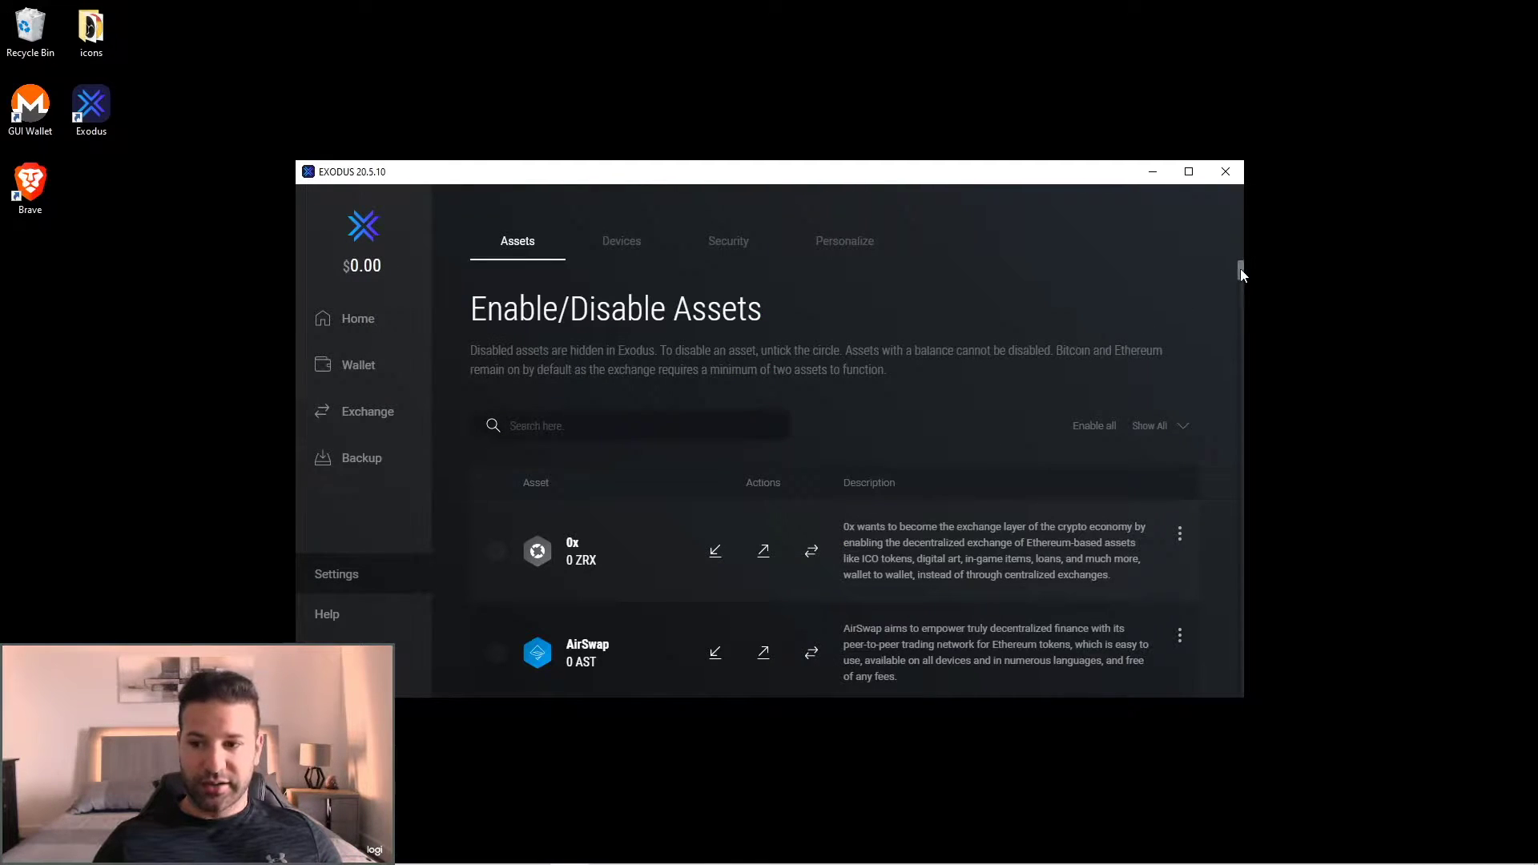
left_click_drag(1241, 270, 685, 434)
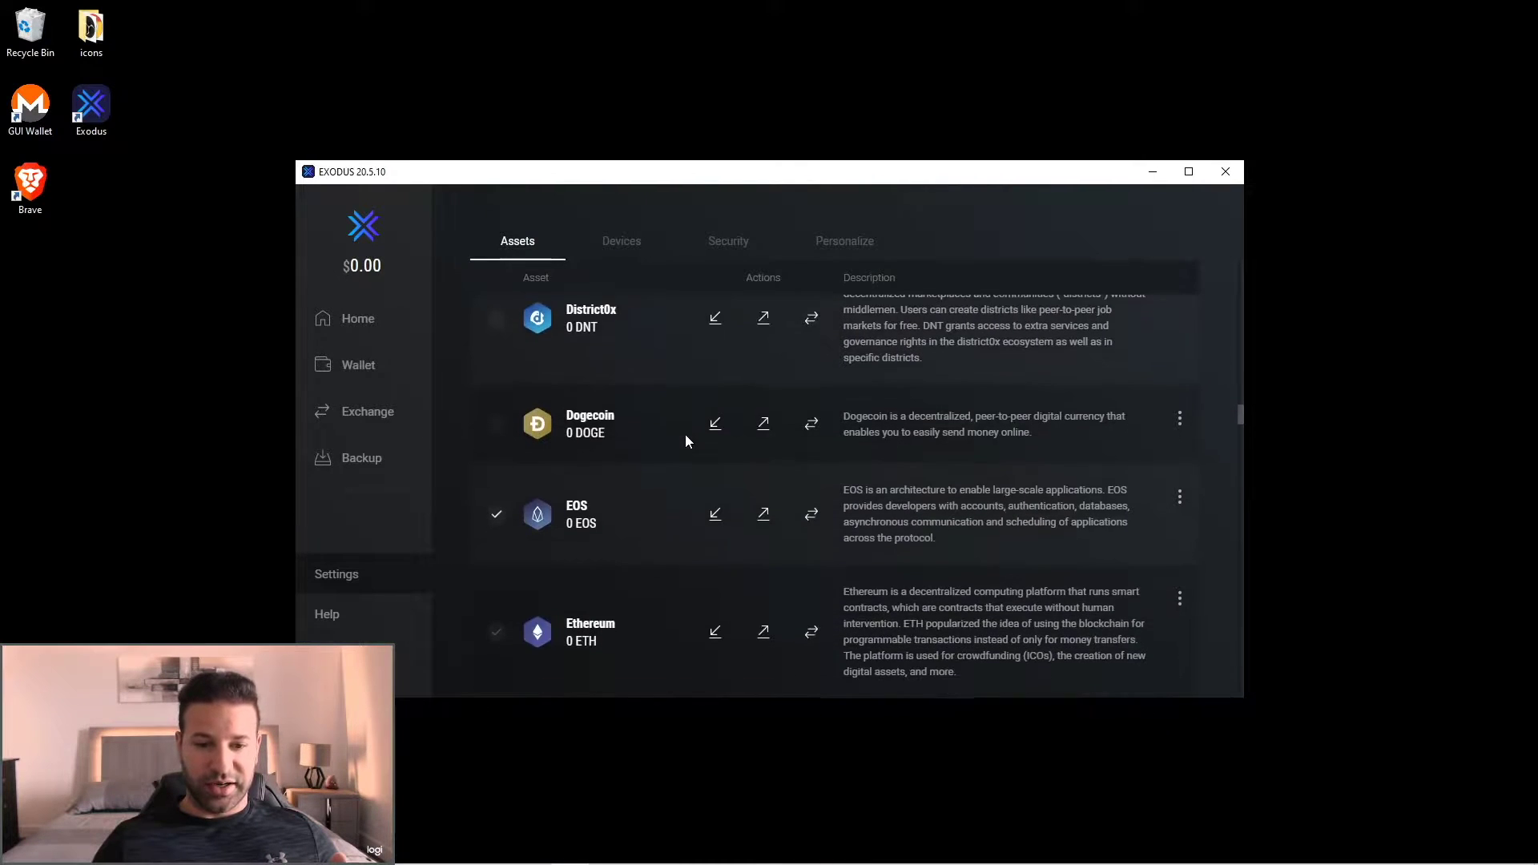
scroll(663, 471, "up", 5)
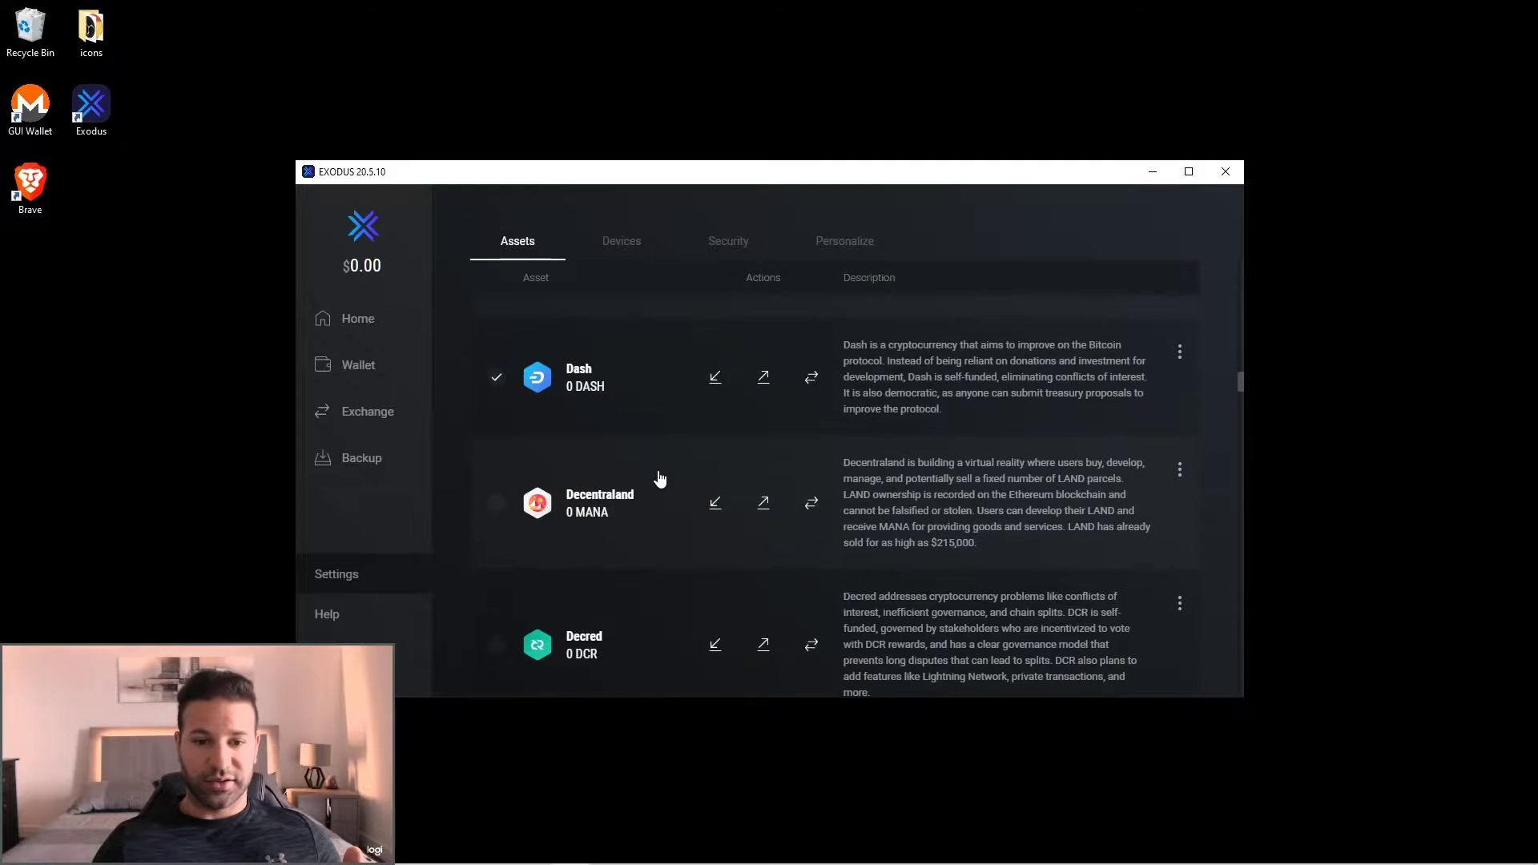
scroll(649, 479, "up", 20)
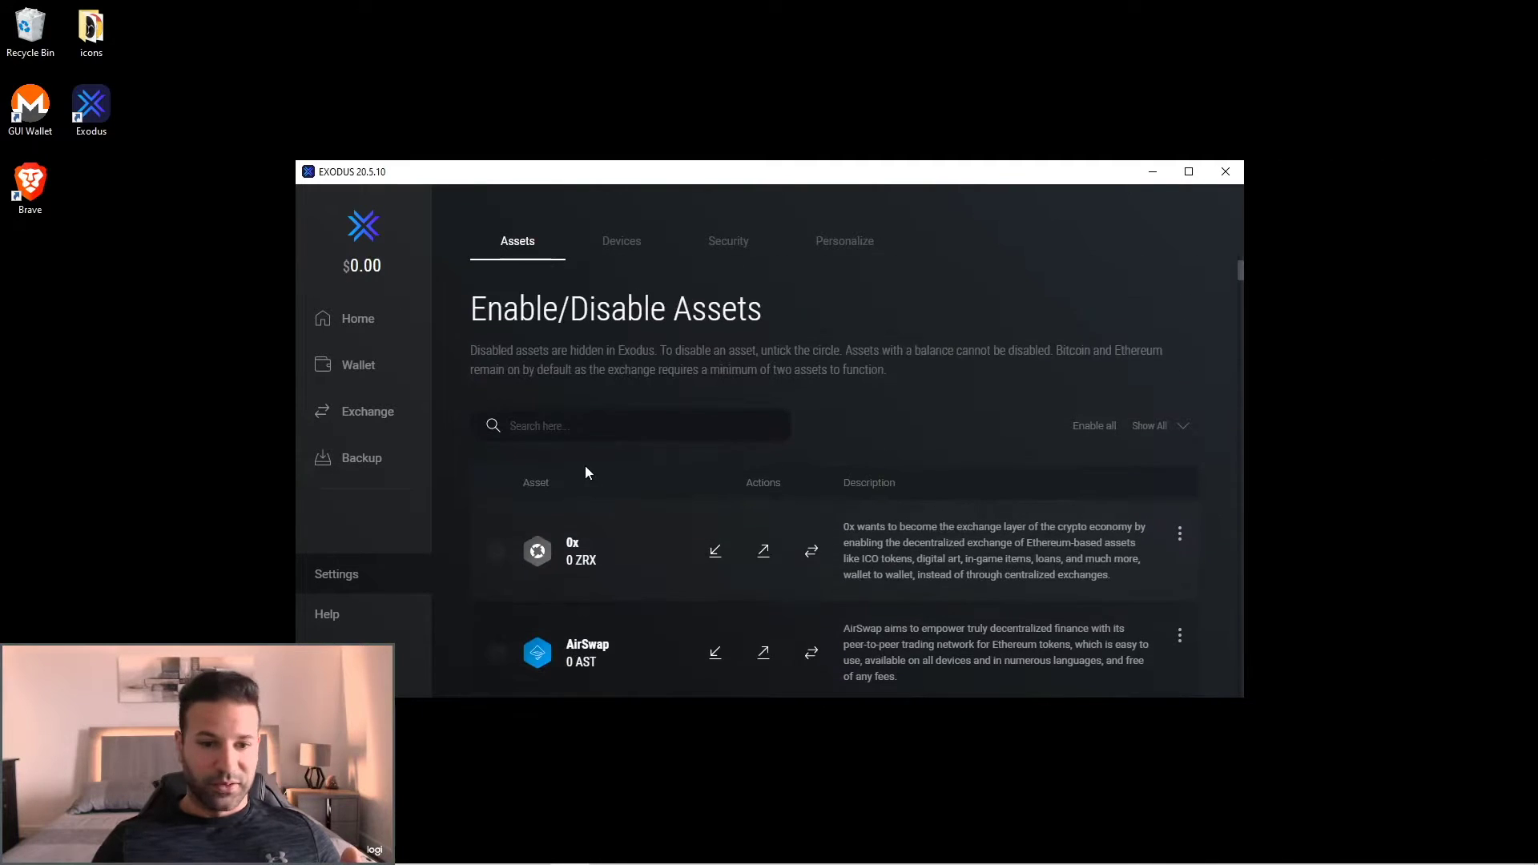
left_click(378, 318)
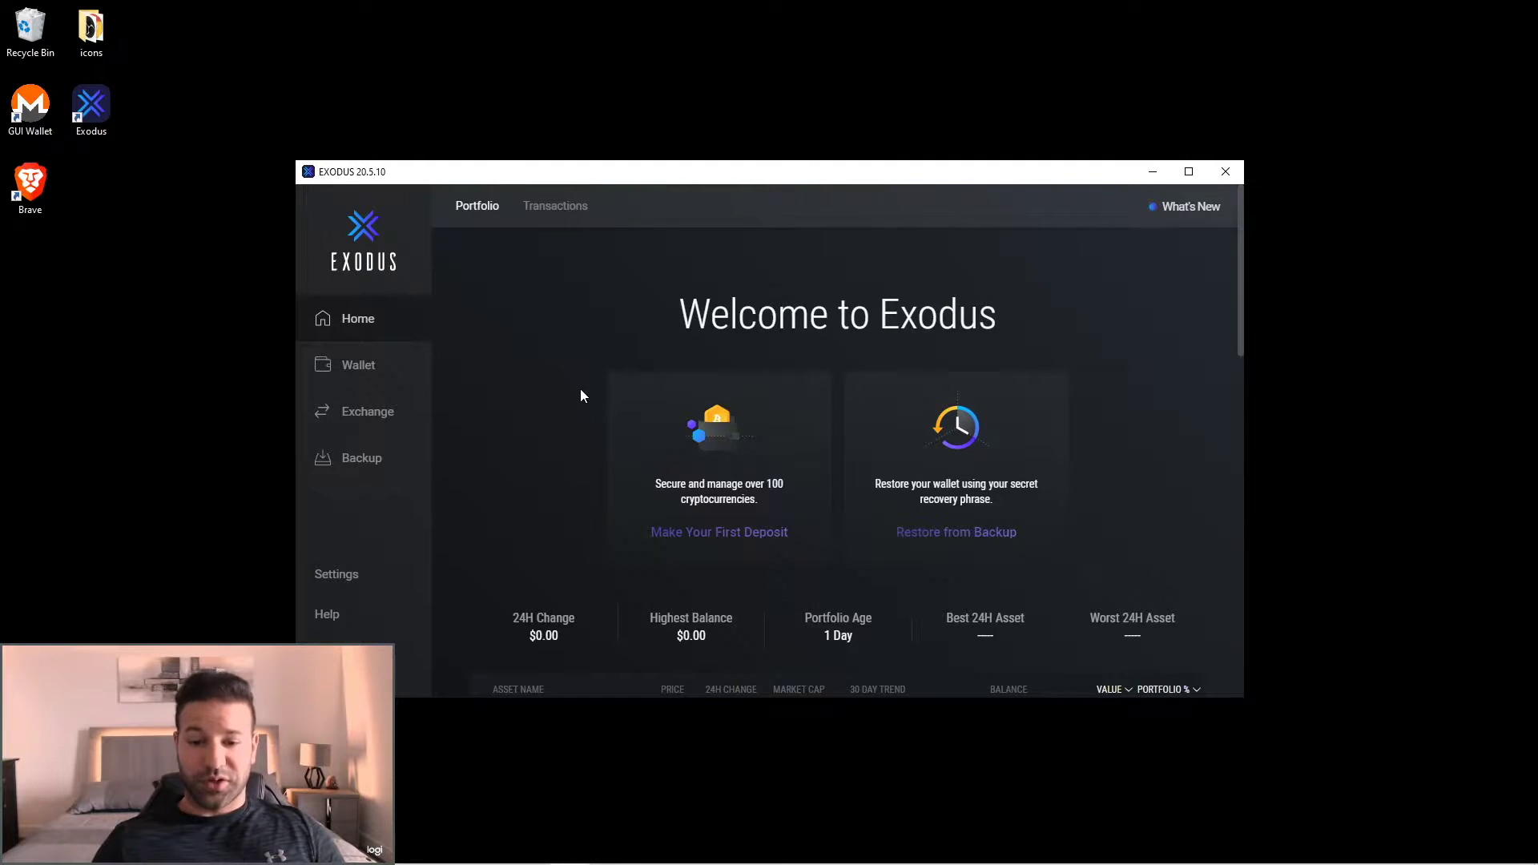
Open the Ethereum wallet from Make Your First Deposit and copy its receiving address
left_click(705, 534)
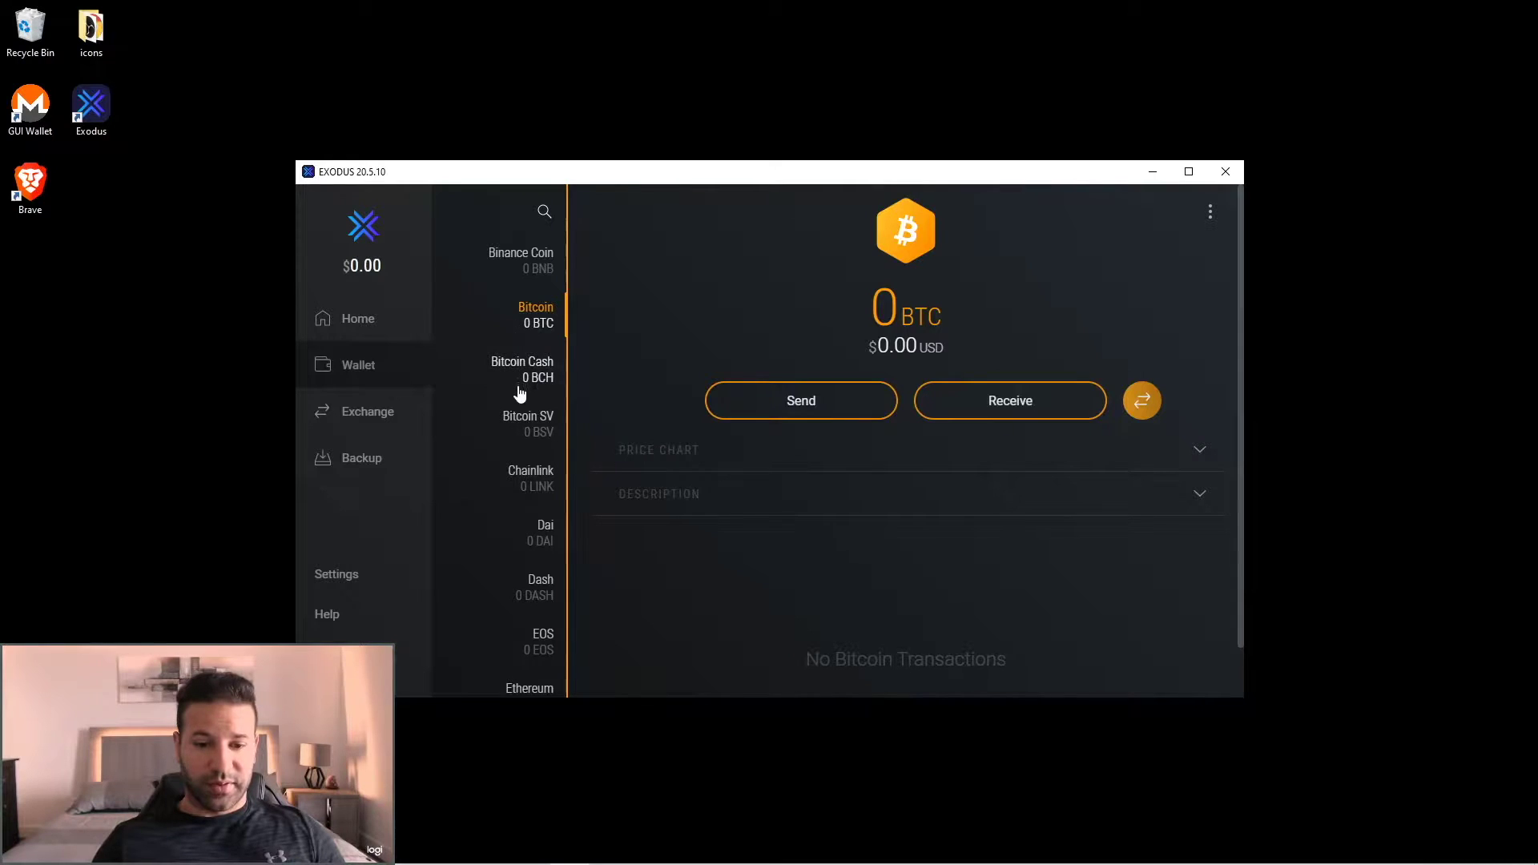
scroll(522, 400, "down", 3)
left_click(537, 453)
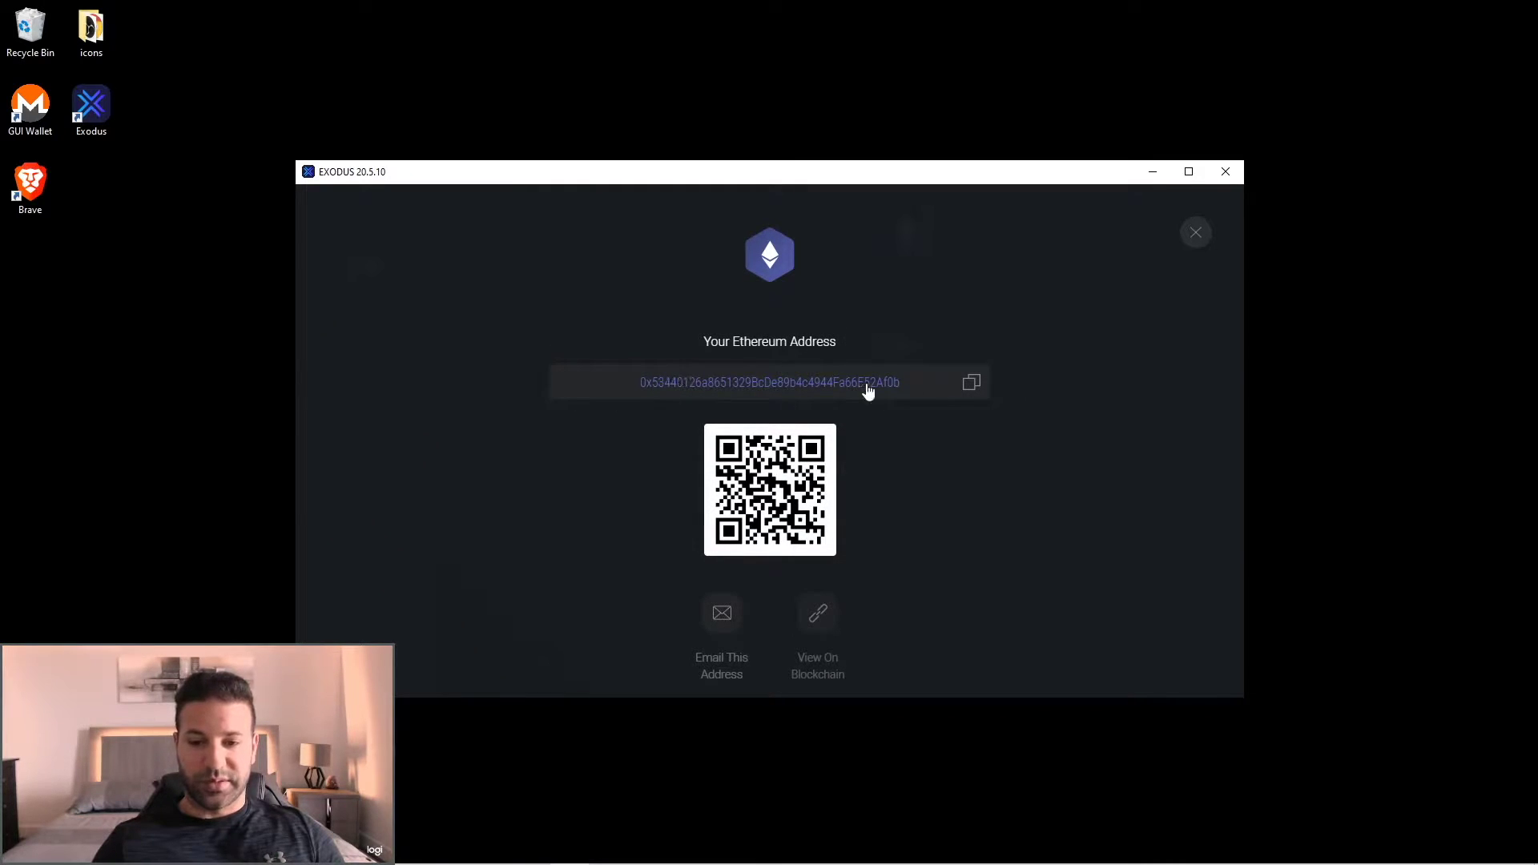
left_click(971, 384)
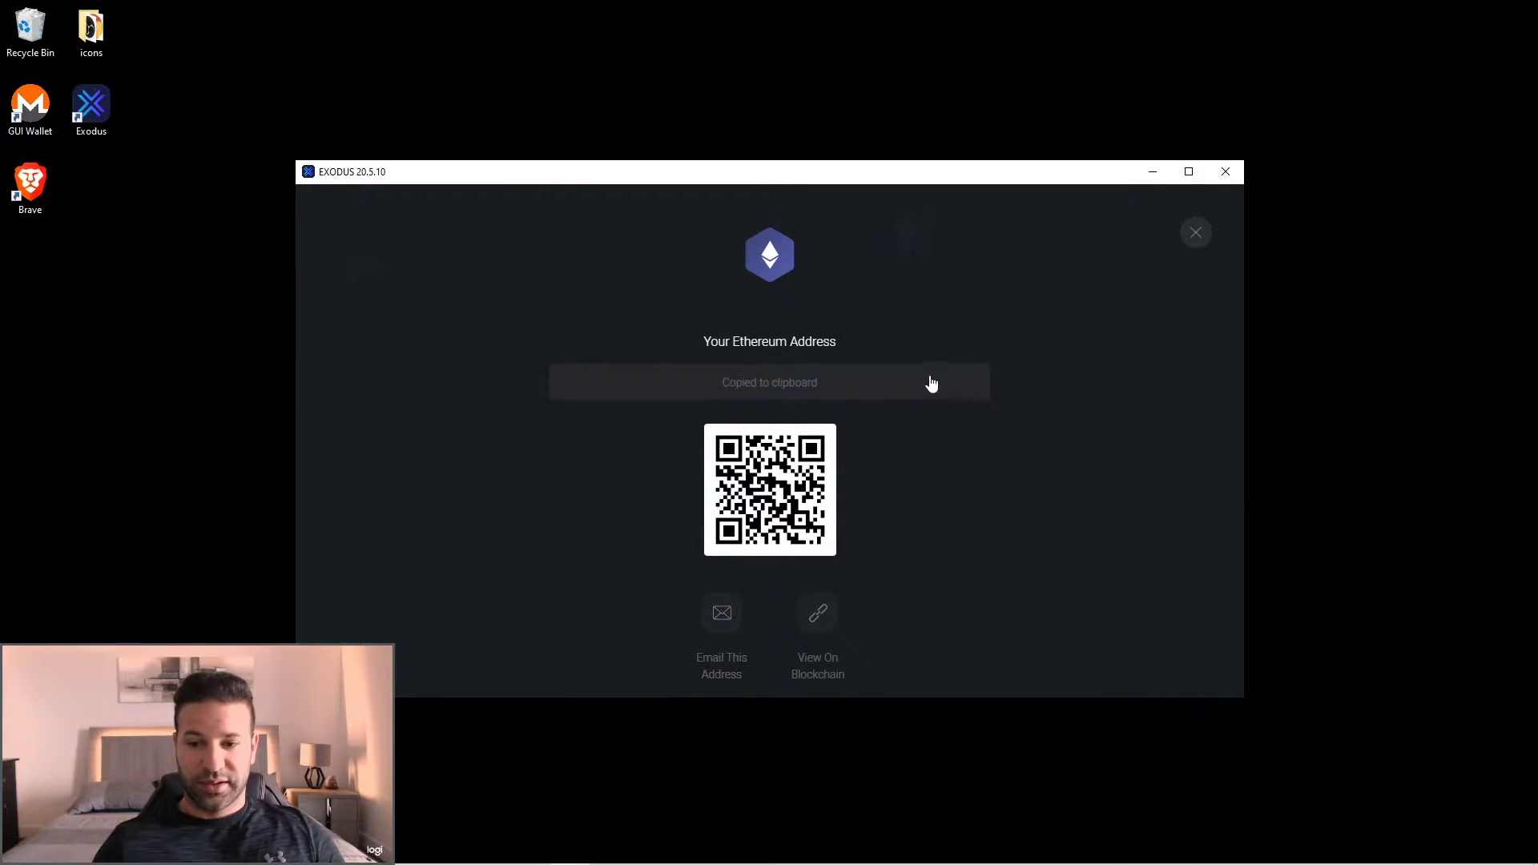
left_click(630, 327)
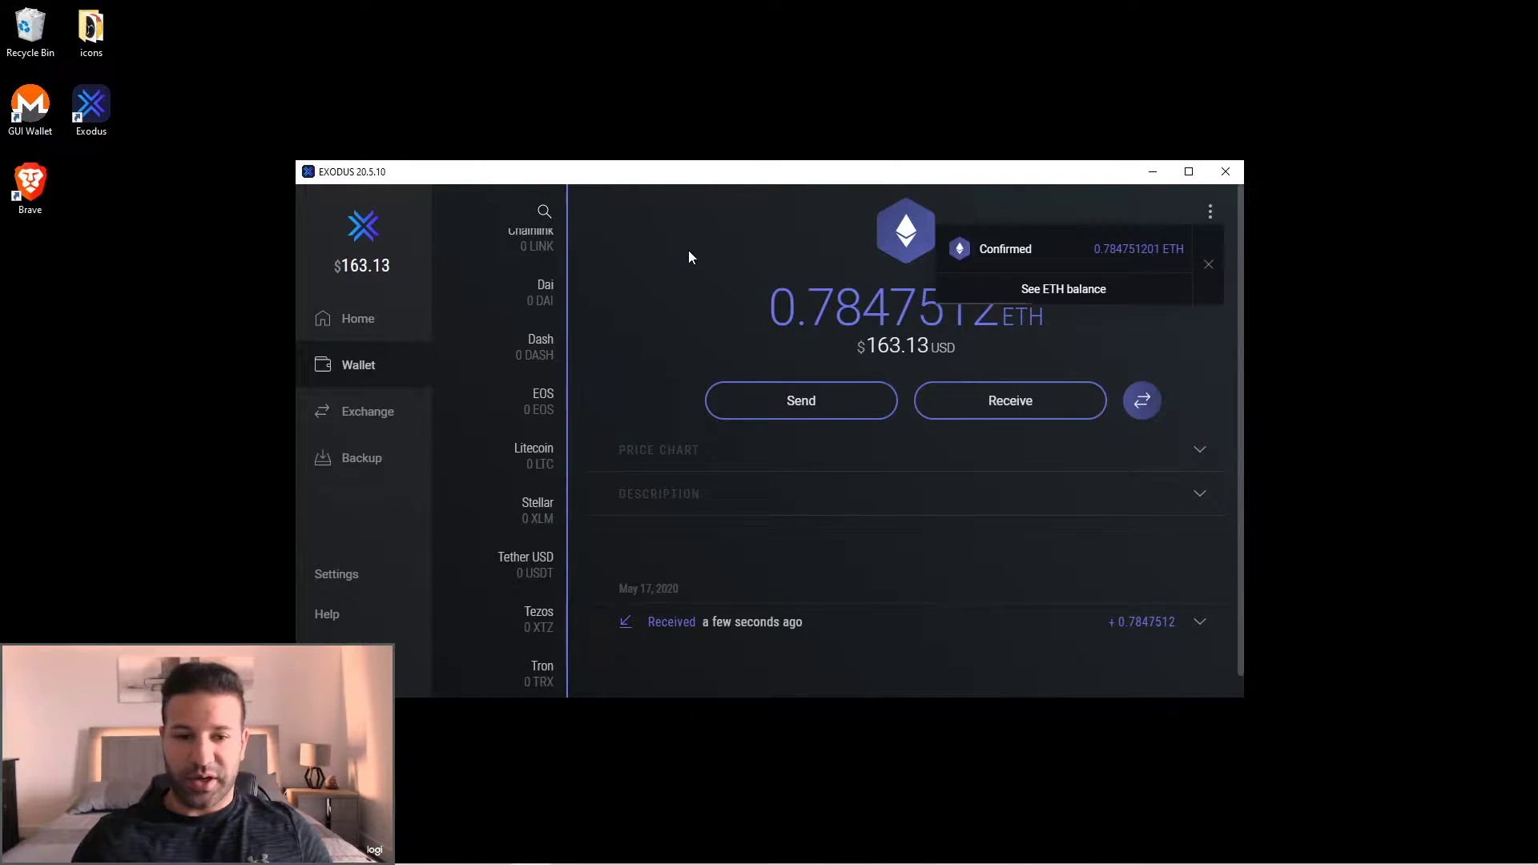
Open the empty Litecoin wallet, view its receiving address QR code, then close it
scroll(532, 388, "up", 4)
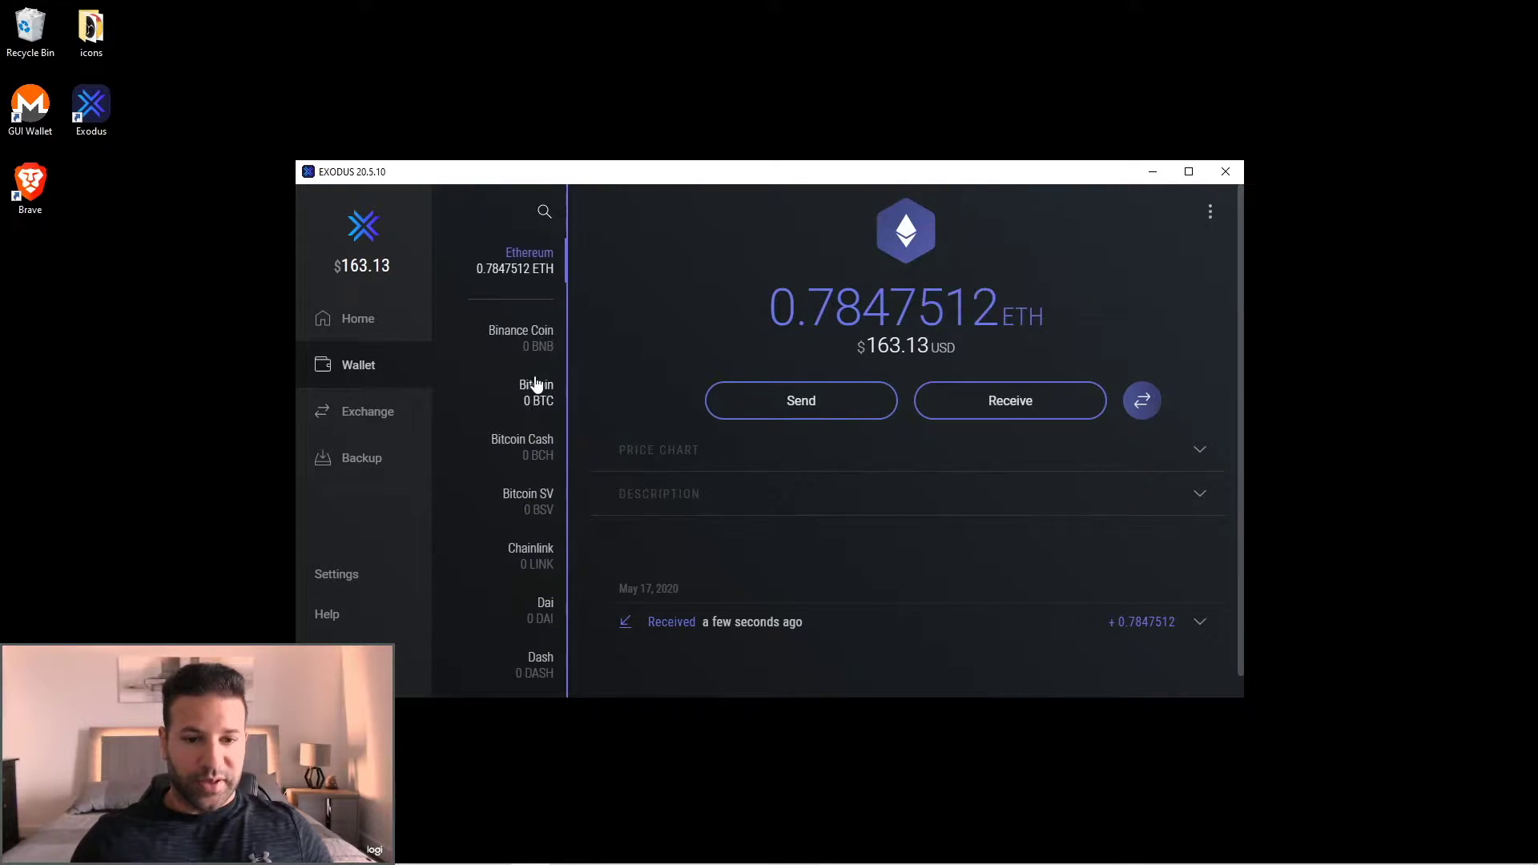
scroll(521, 324, "down", 2)
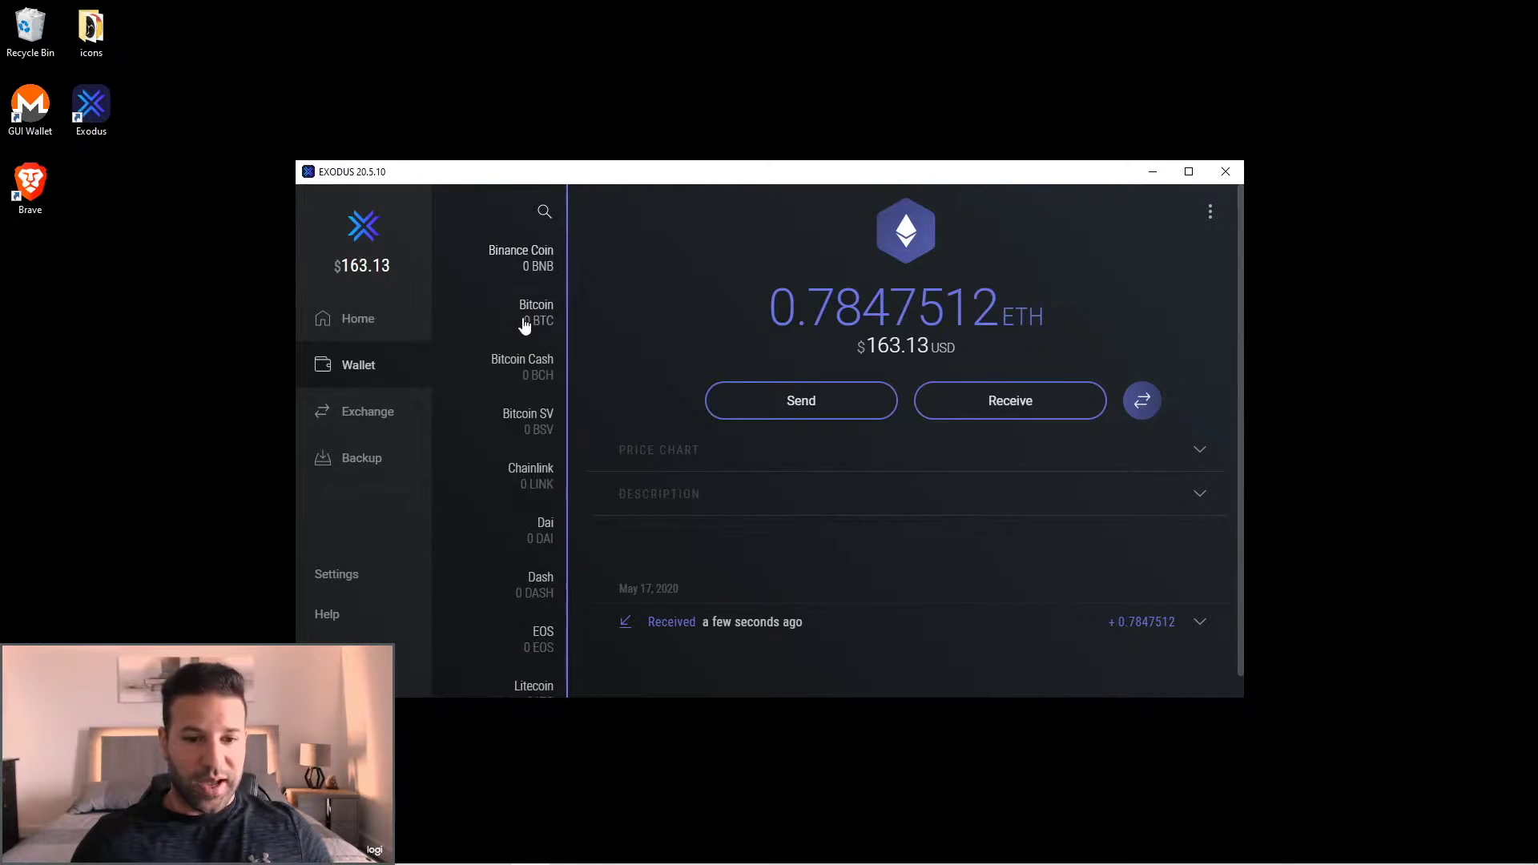
scroll(527, 320, "down", 4)
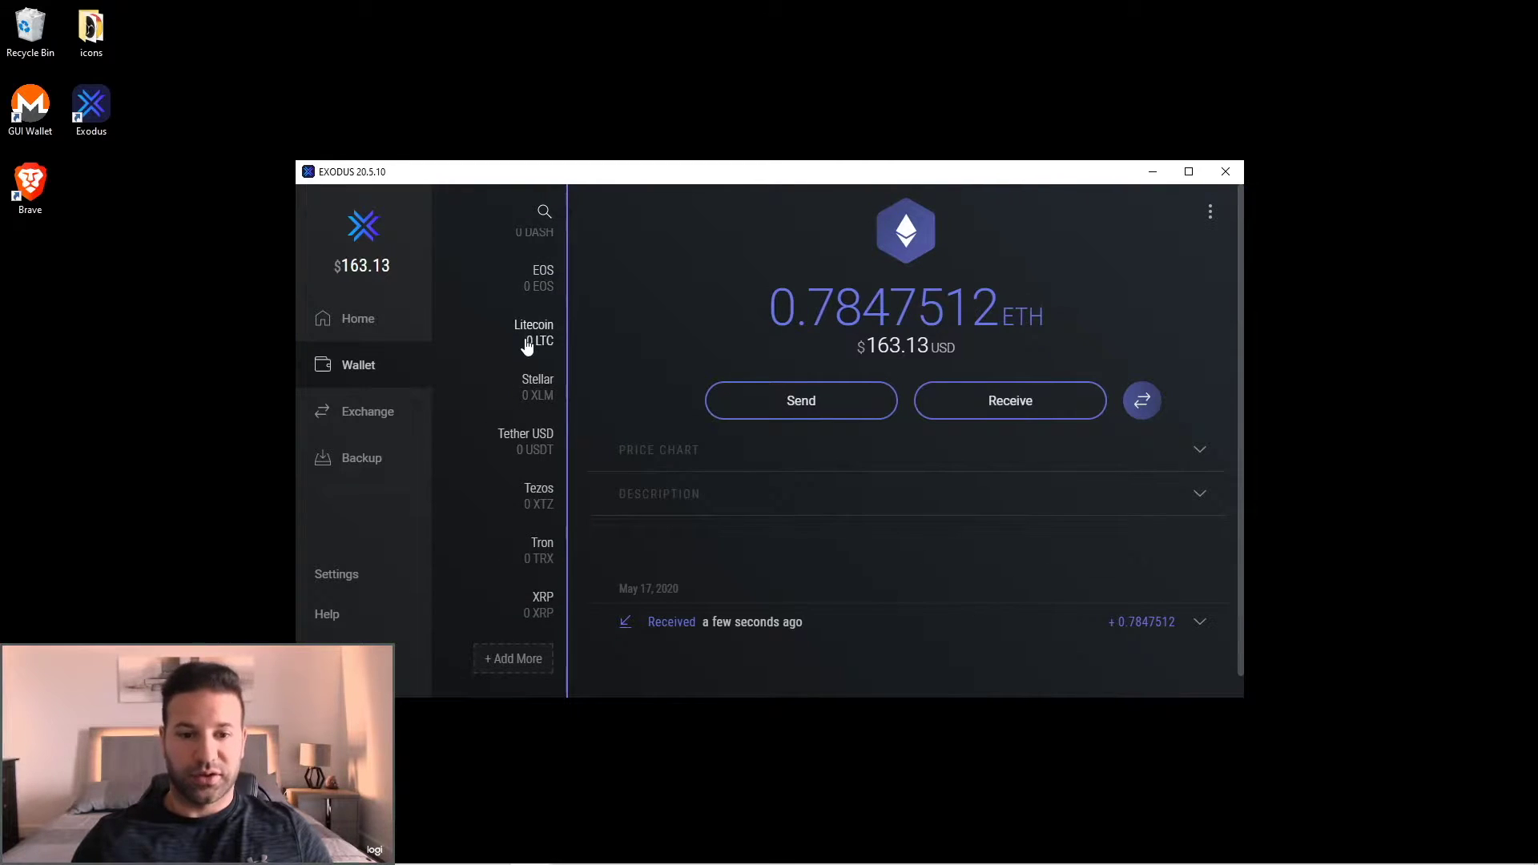
left_click(534, 343)
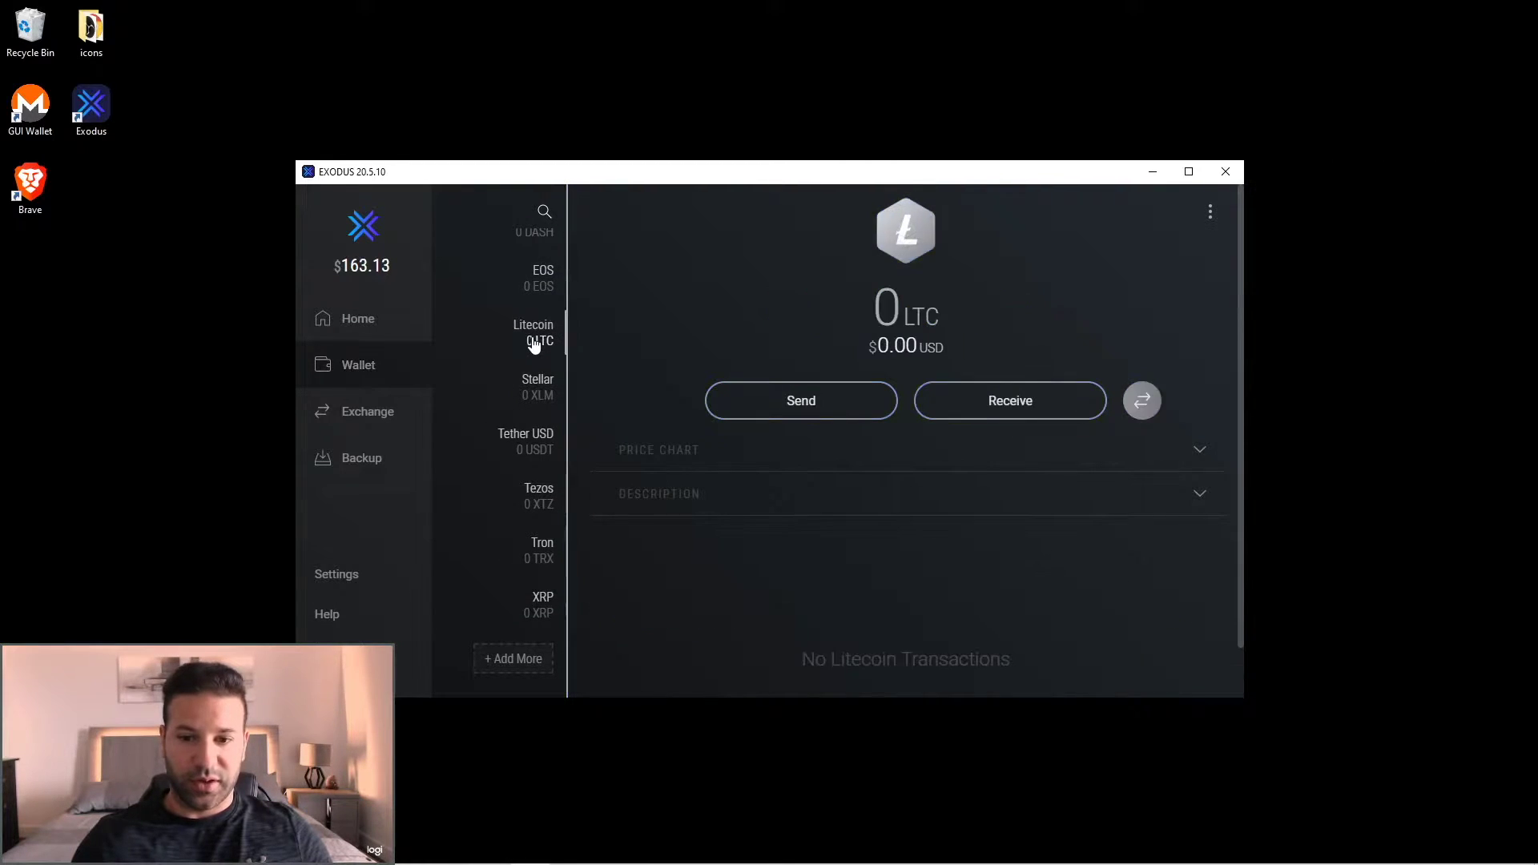
left_click(988, 401)
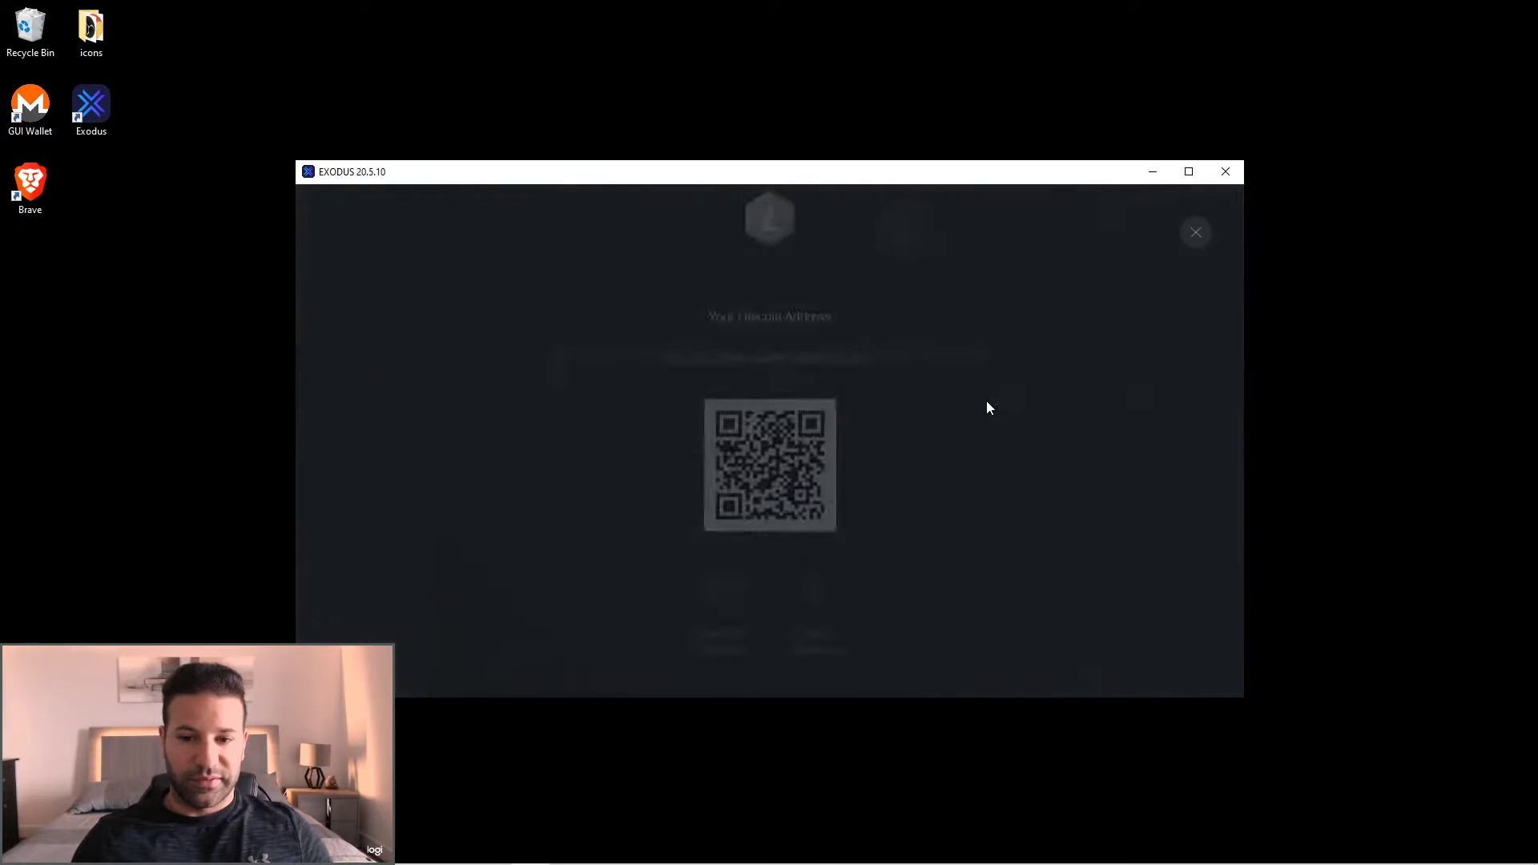
left_click(1190, 237)
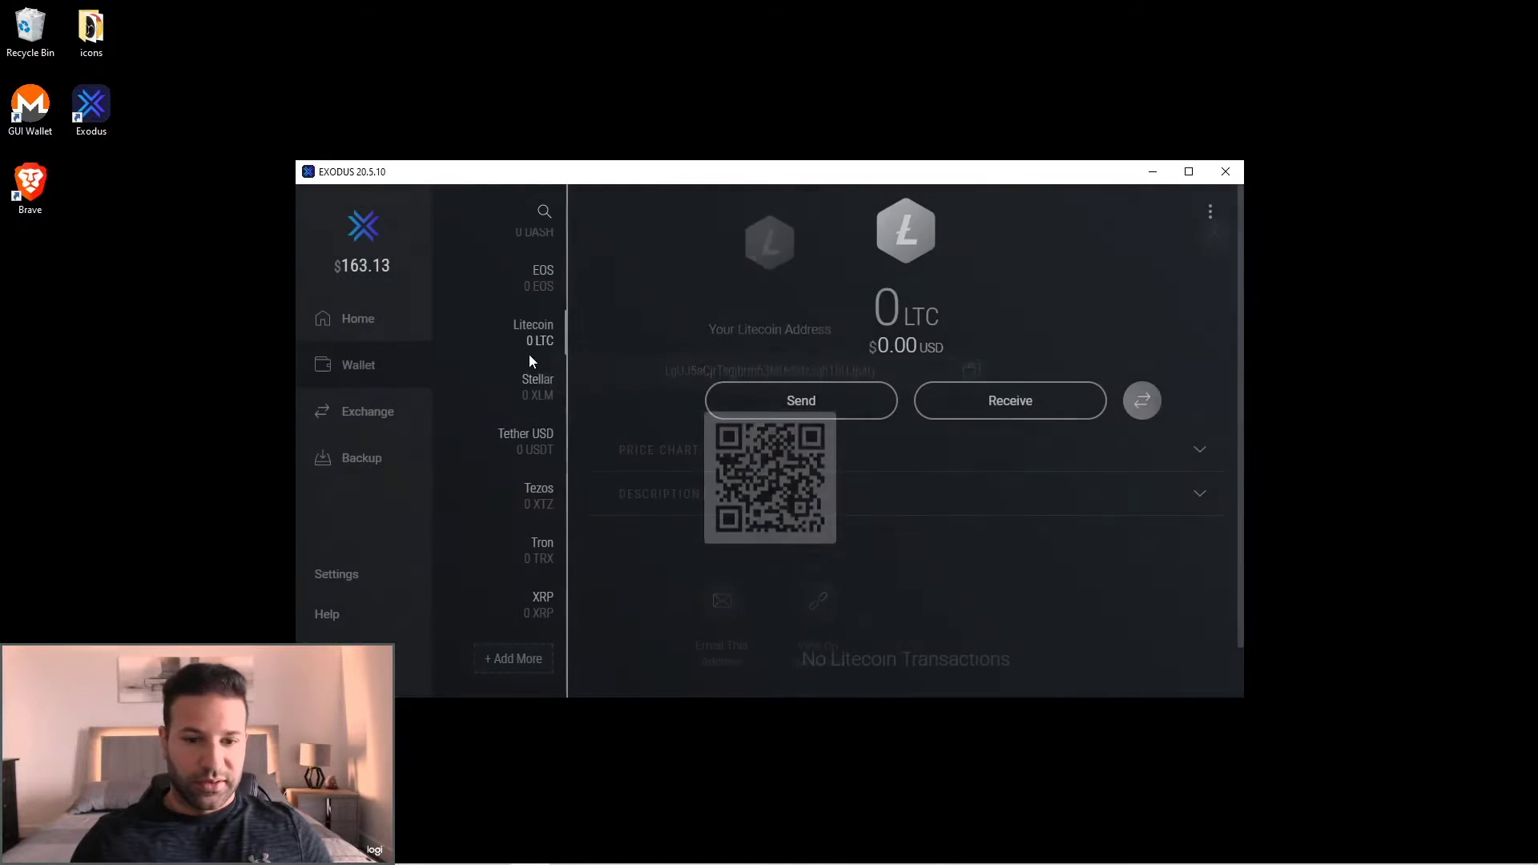
scroll(523, 447, "up", 5)
scroll(515, 463, "down", 5)
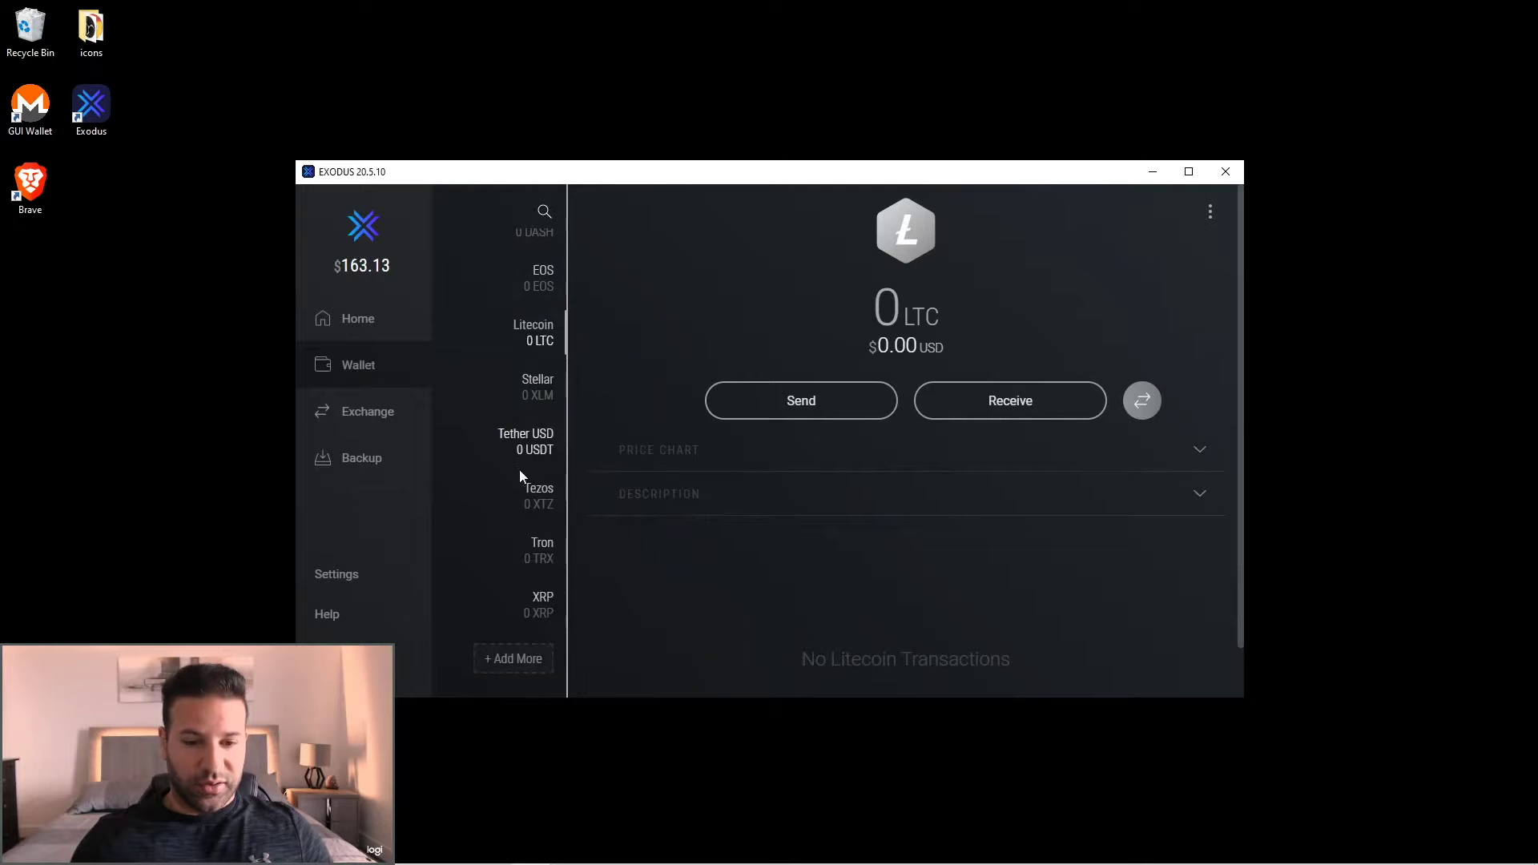
scroll(519, 457, "up", 3)
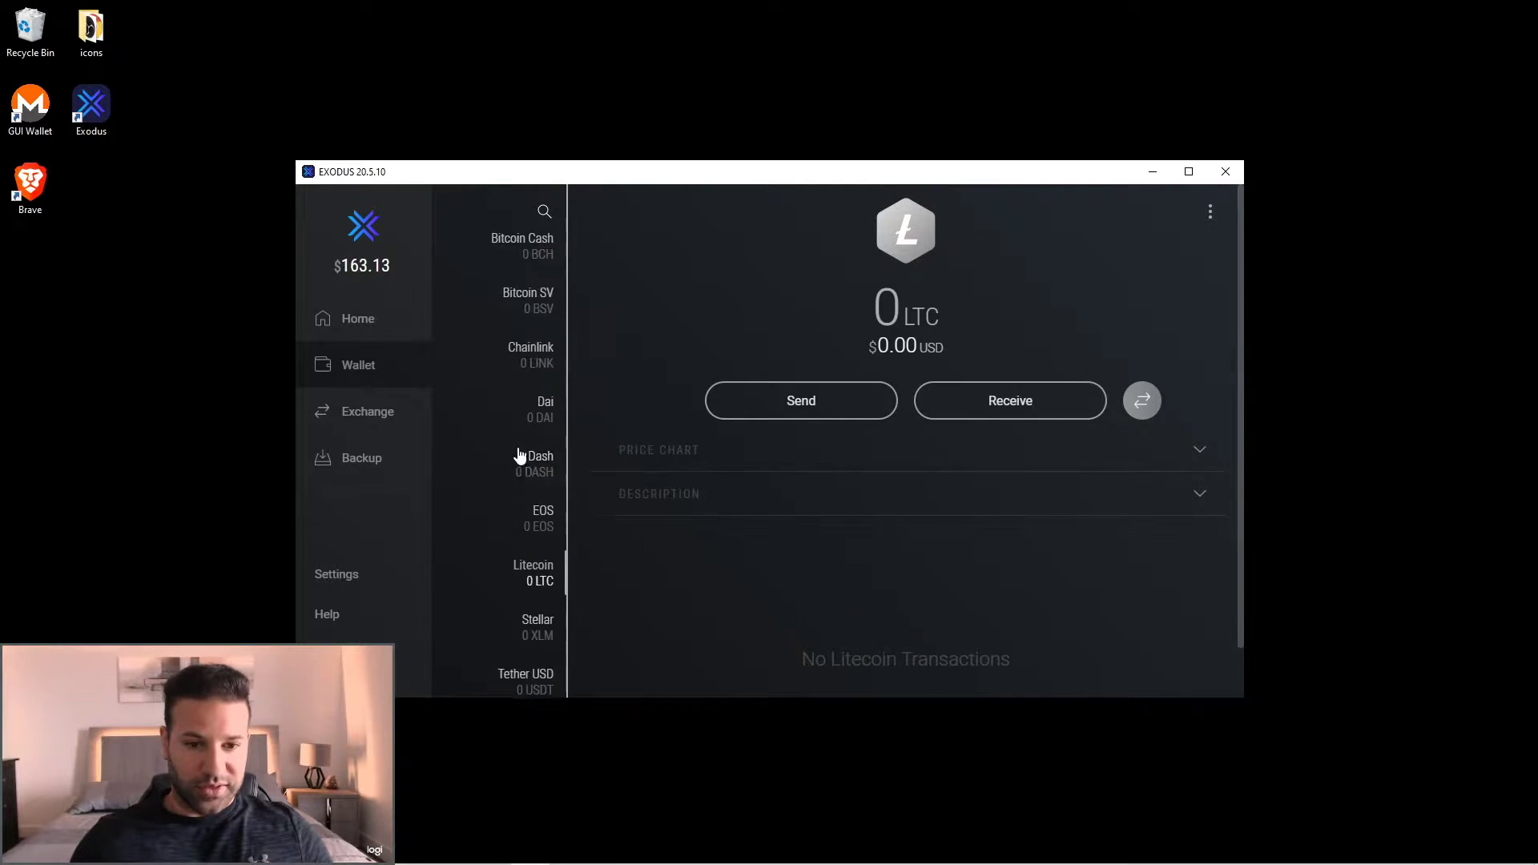
scroll(535, 567, "down", 3)
Search 'xmr' in the asset list and enable Monero
left_click(522, 660)
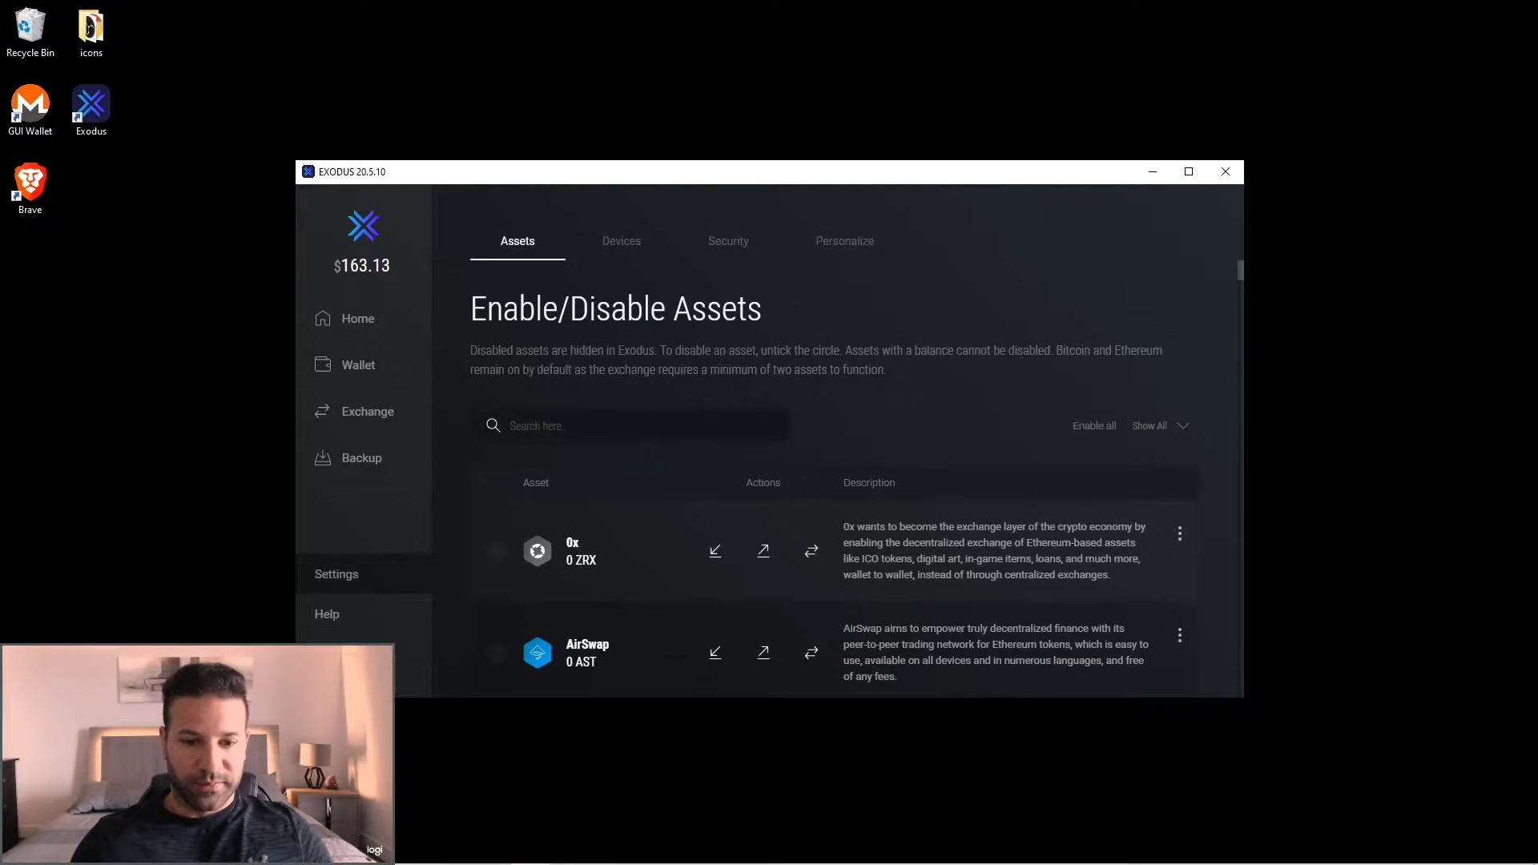
scroll(1013, 364, "down", 2)
scroll(998, 354, "up", 2)
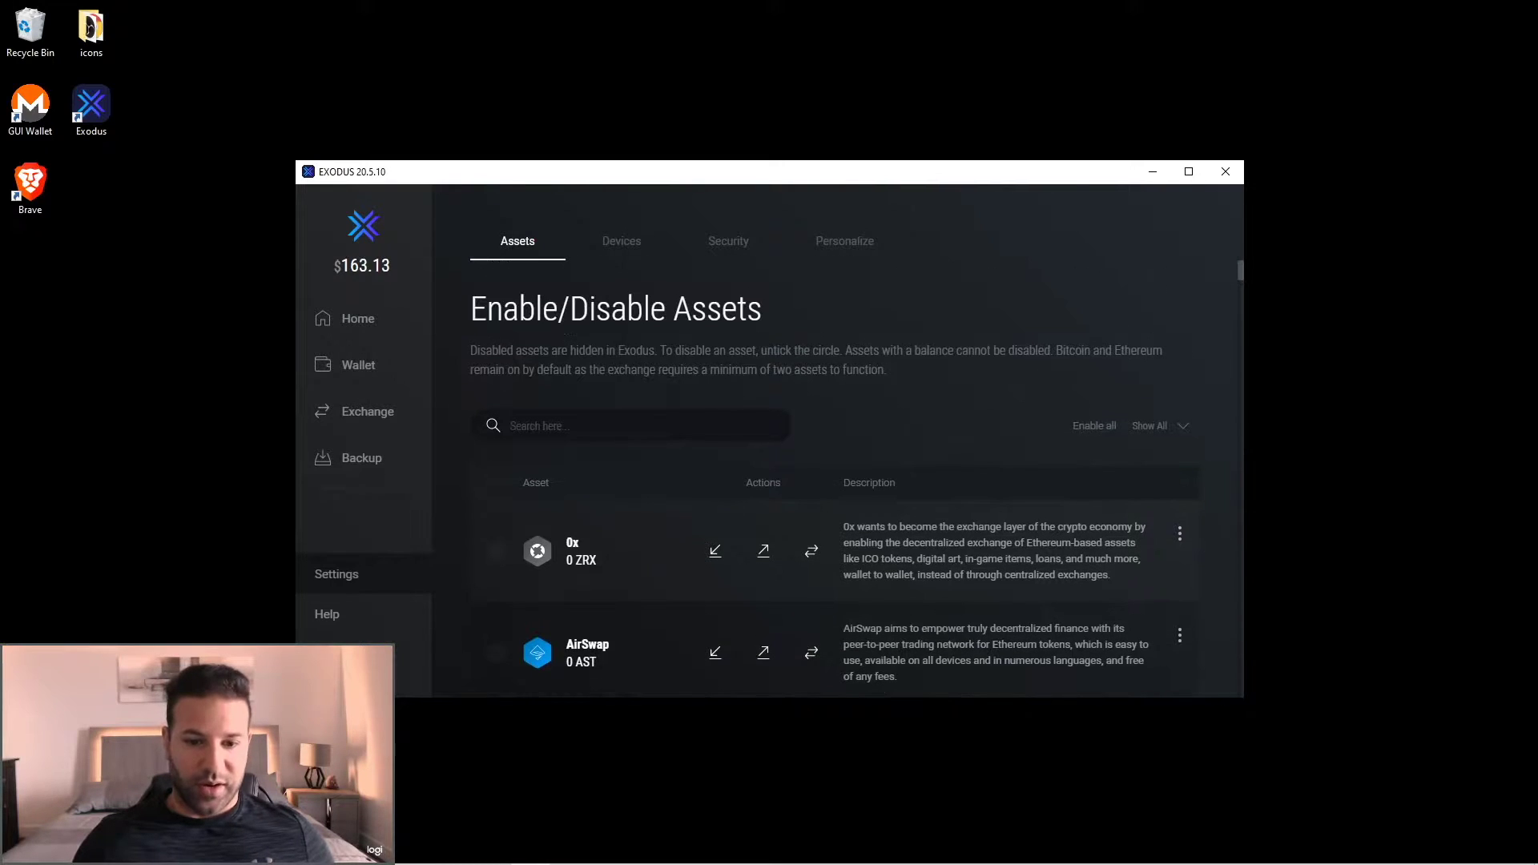
type("xmr")
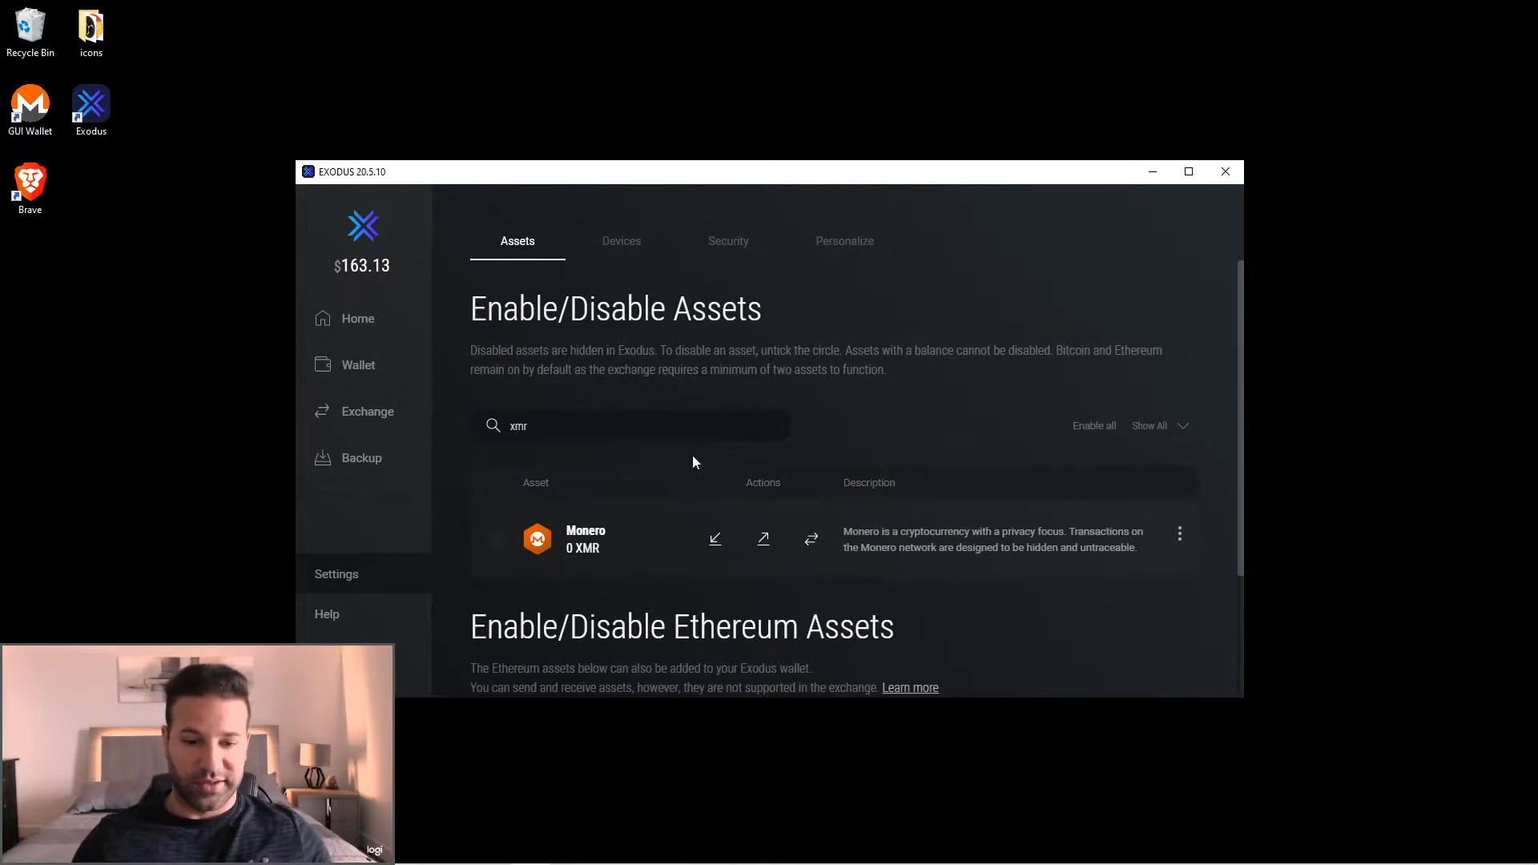
left_click(496, 545)
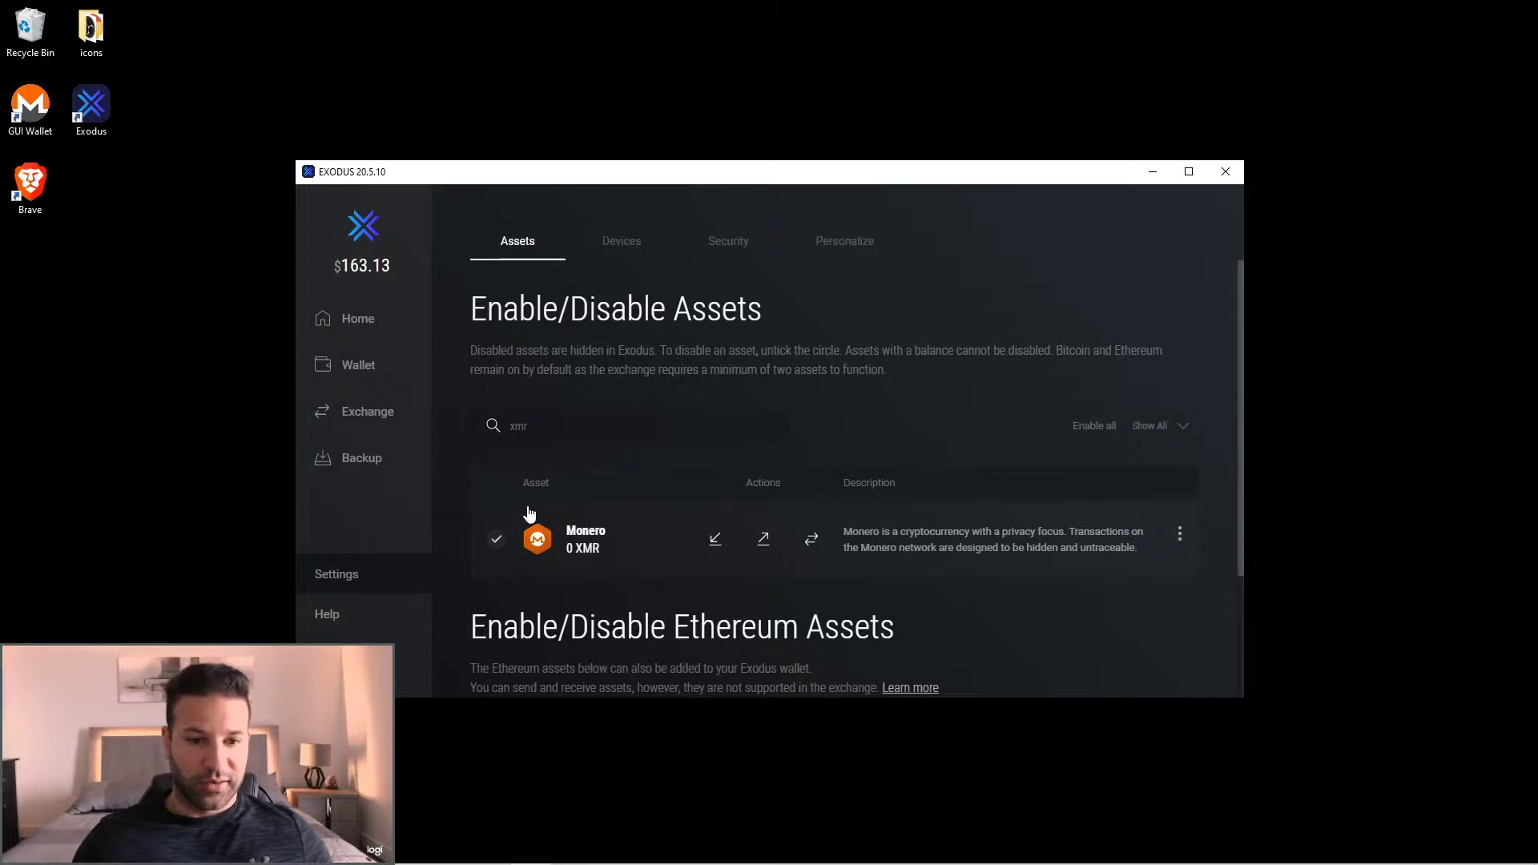
Open the Monero (XMR) wallet, which shows it is syncing
left_click(359, 365)
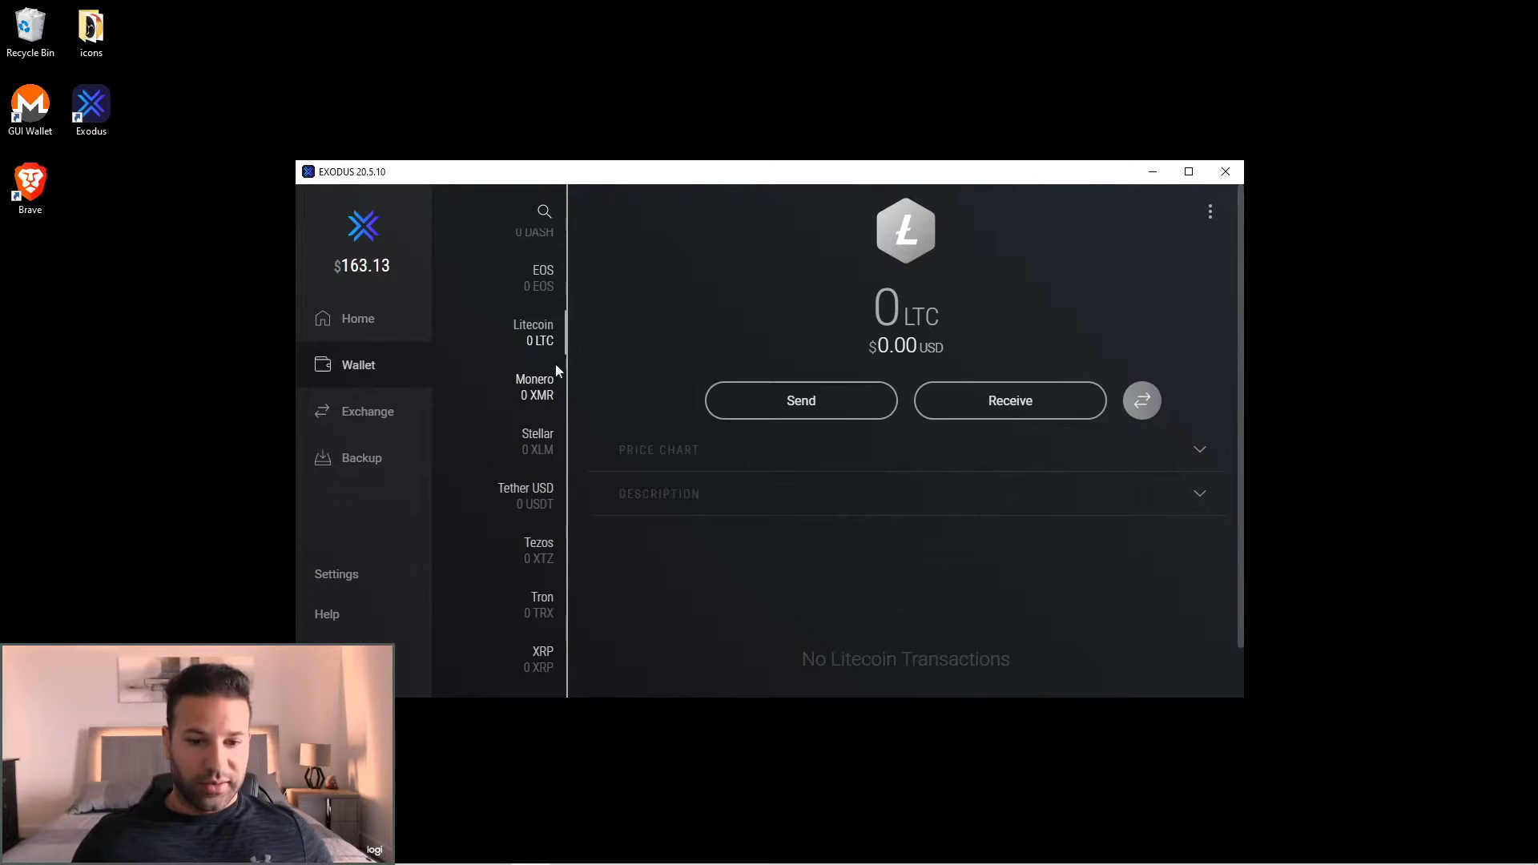
left_click(537, 387)
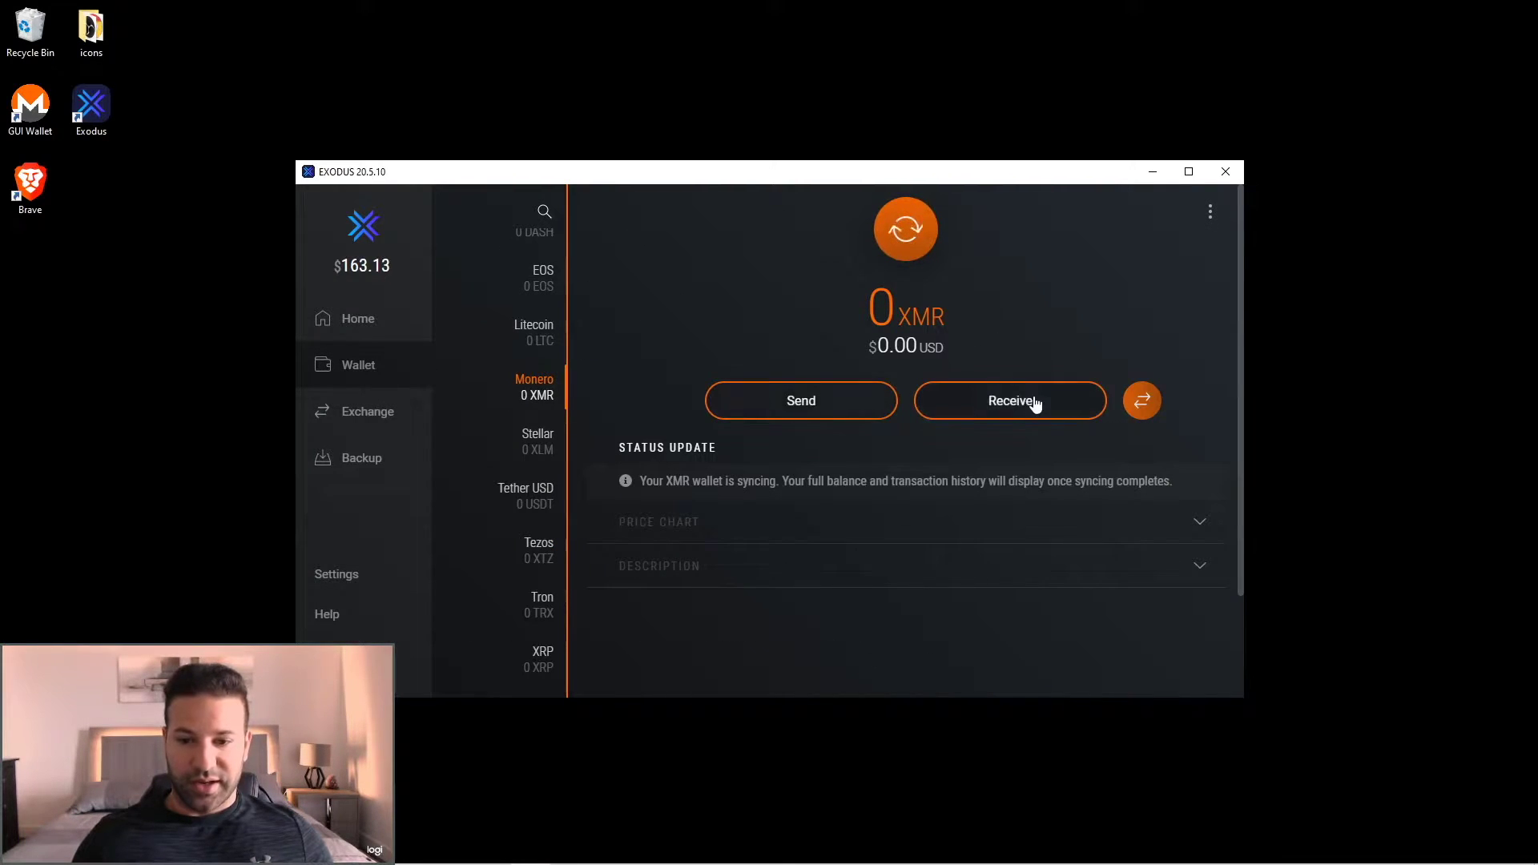
scroll(532, 505, "up", 5)
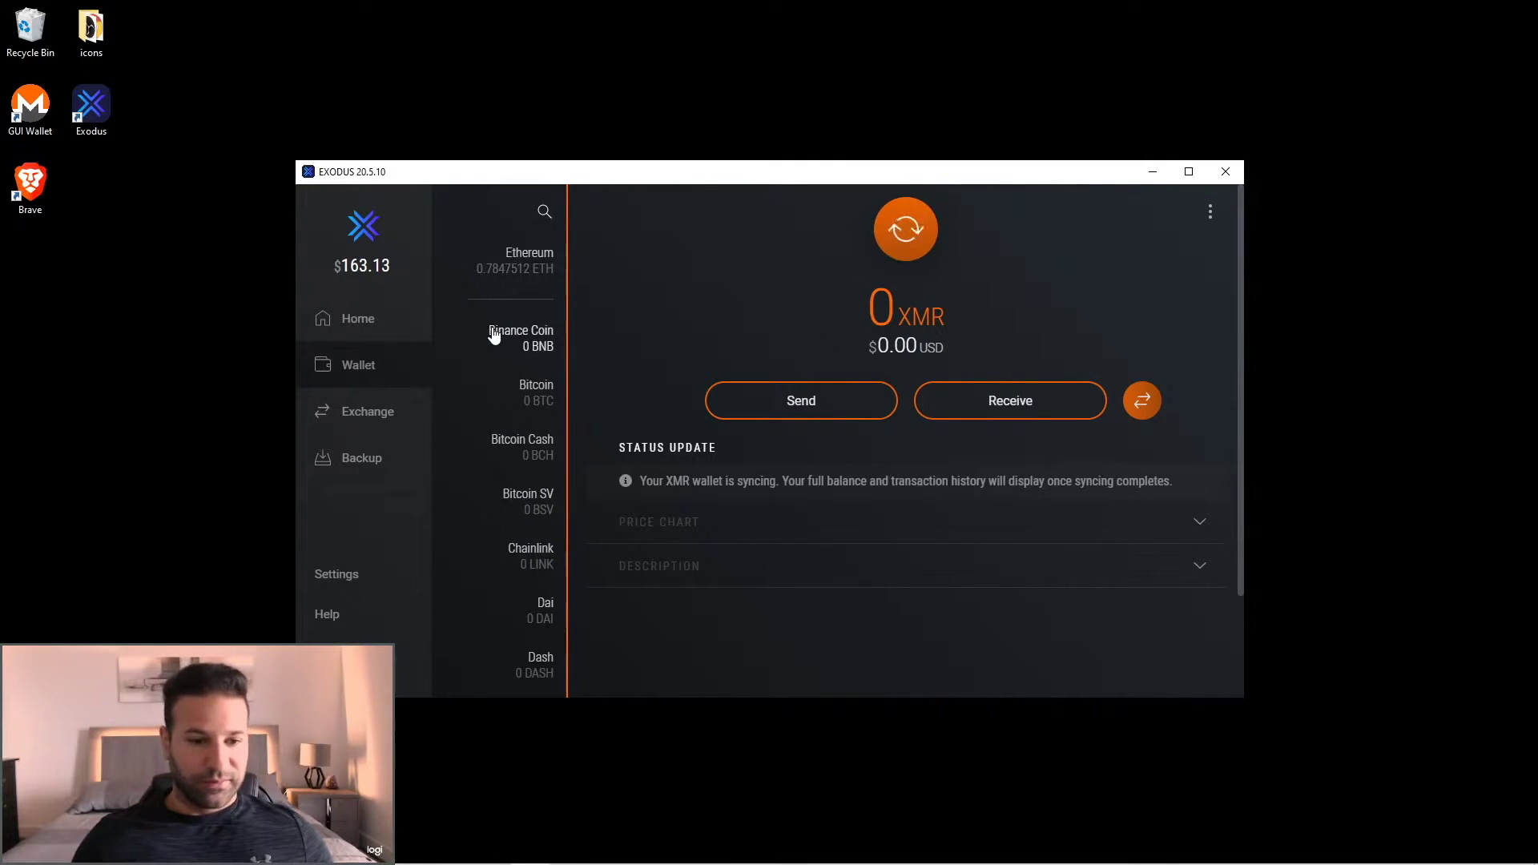
left_click(374, 411)
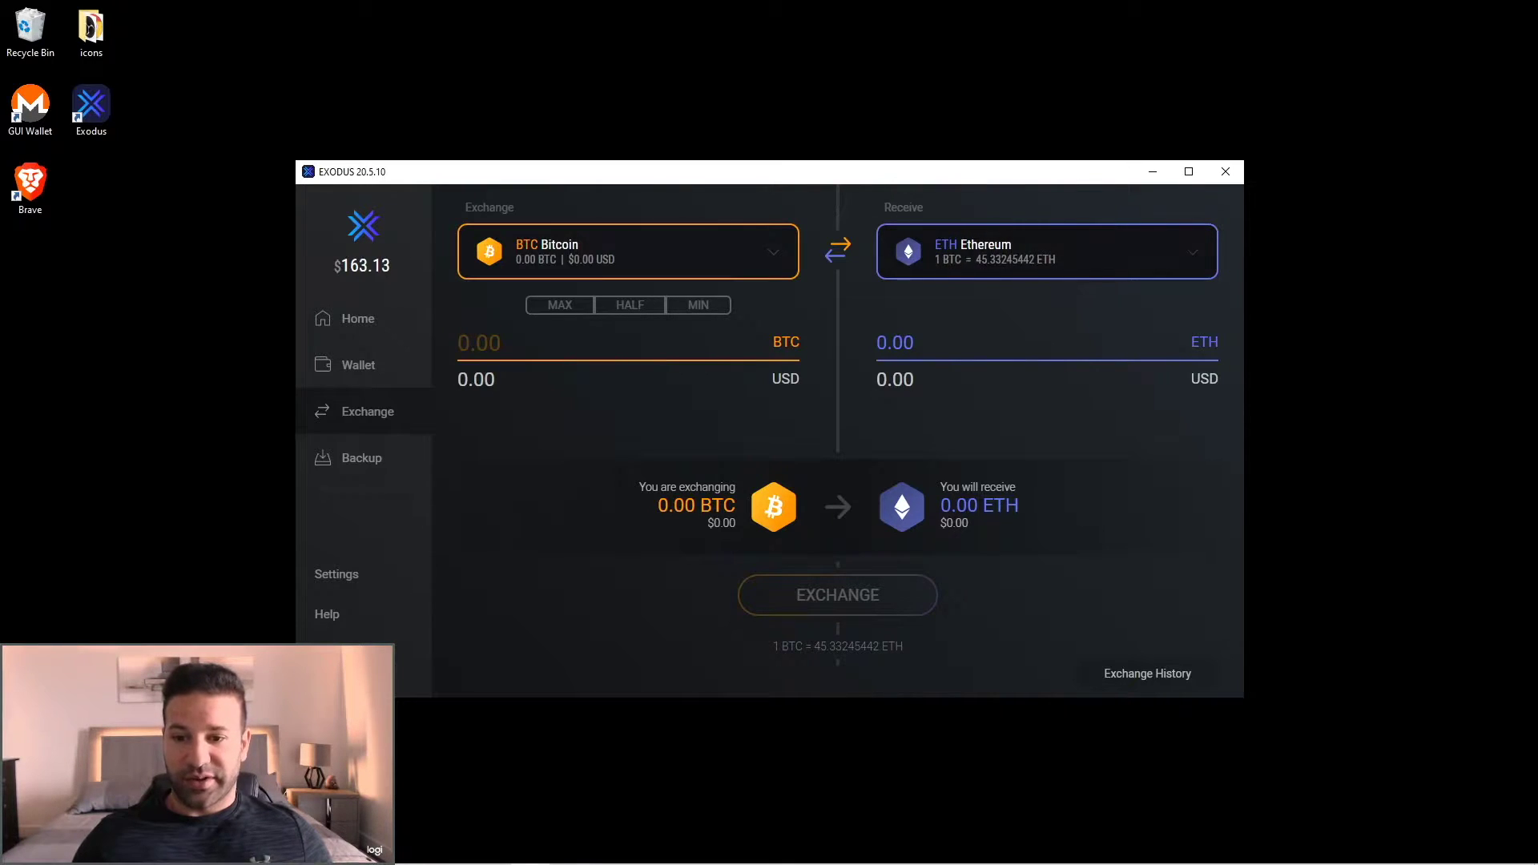
left_click(581, 273)
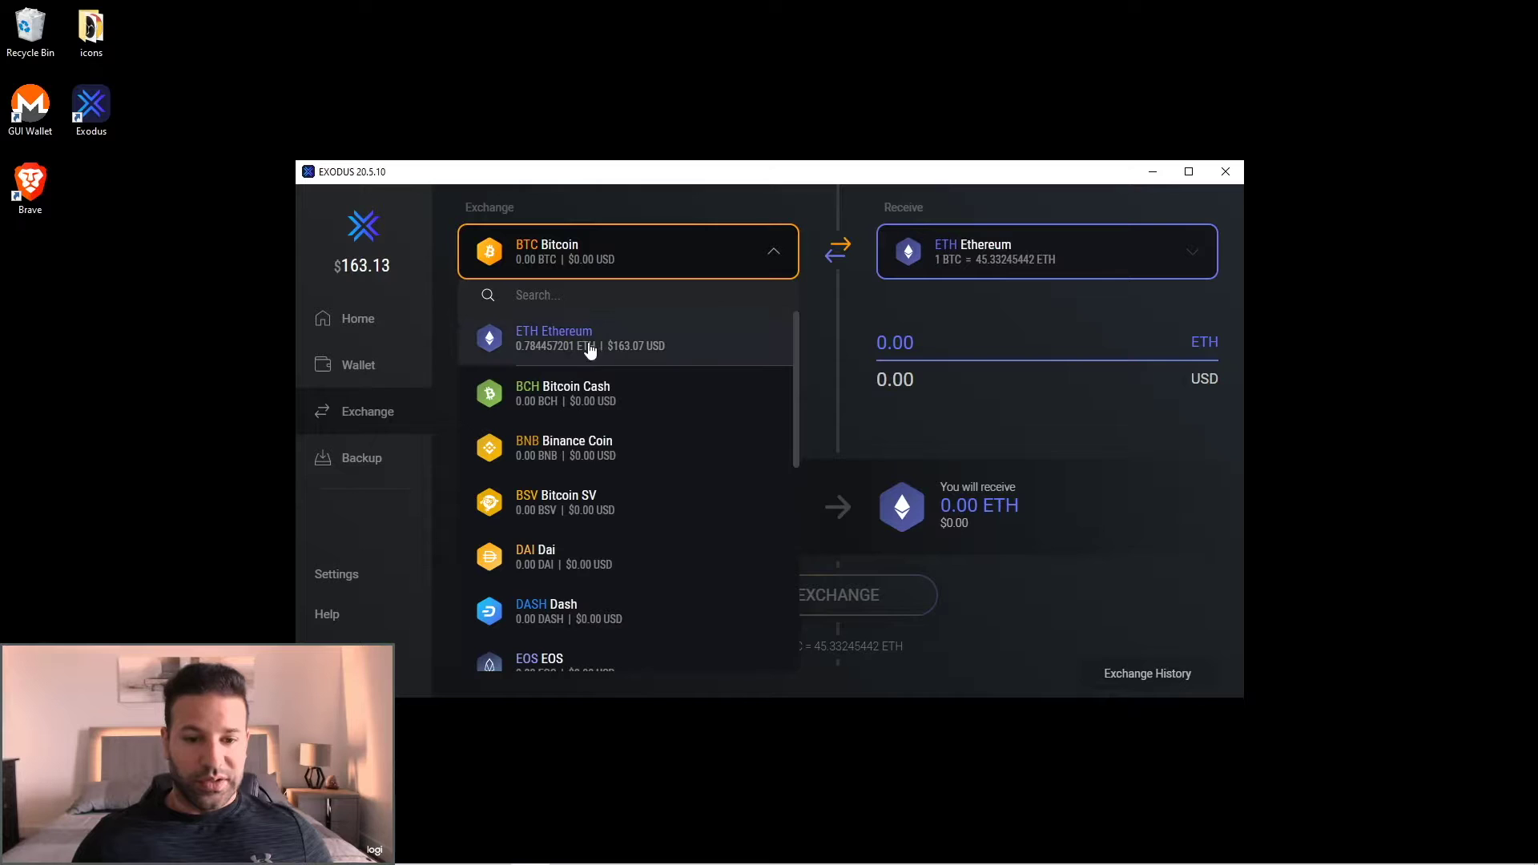
left_click(553, 343)
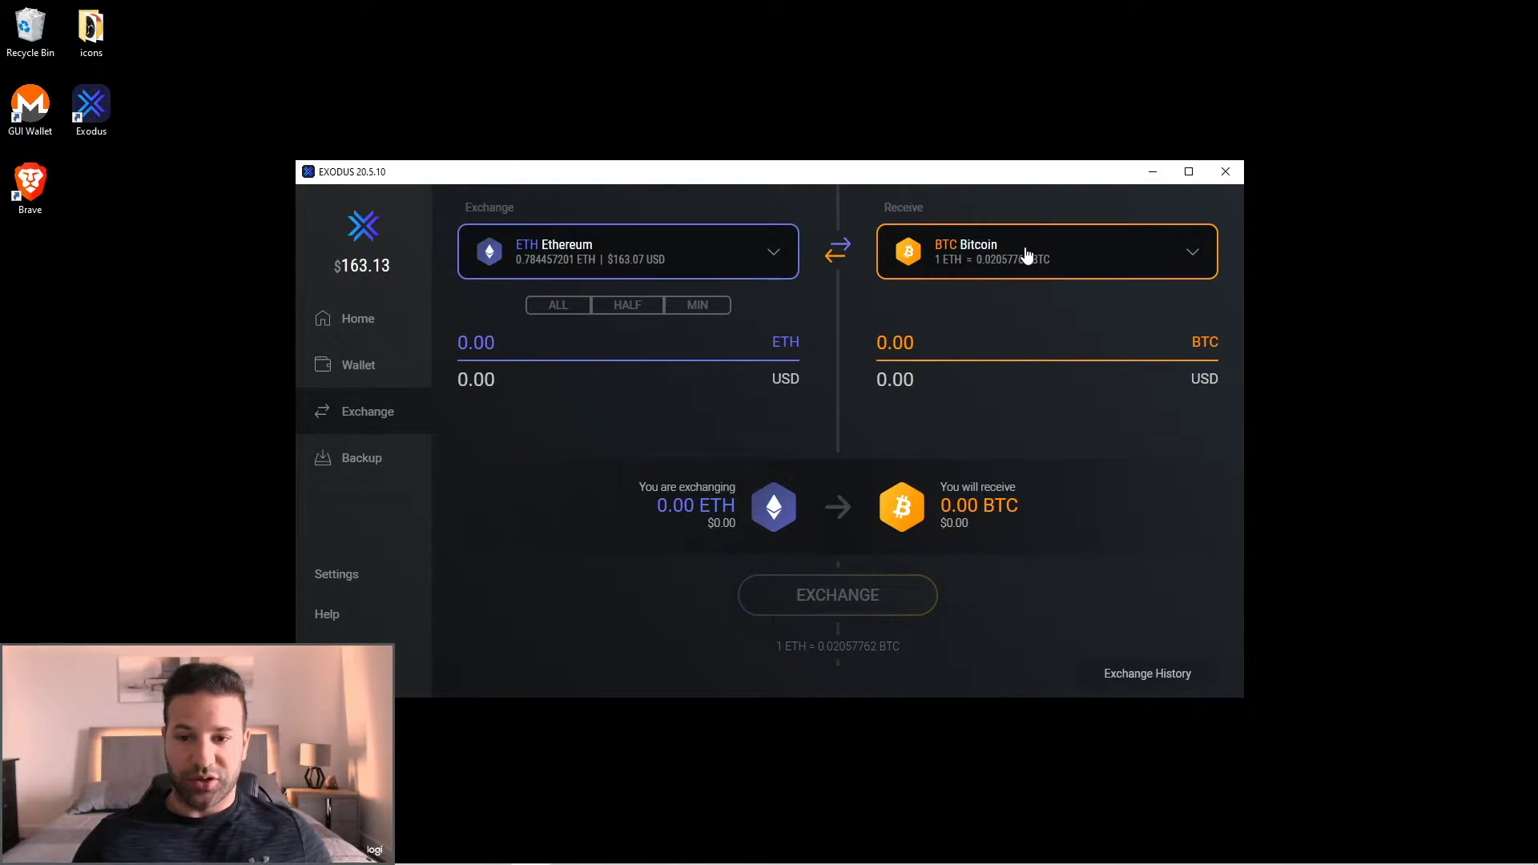
left_click(561, 309)
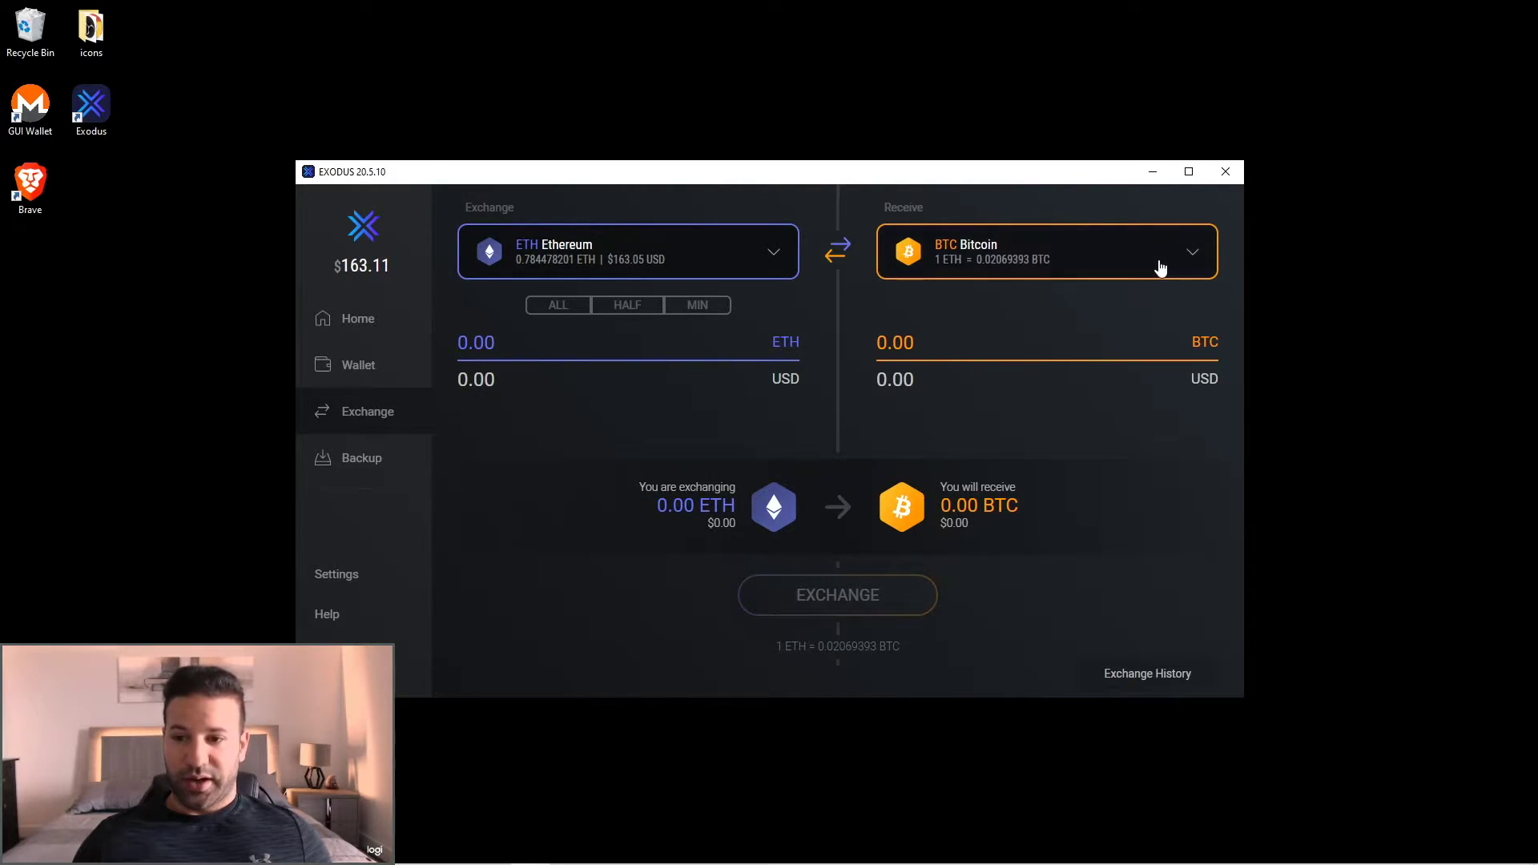
left_click(1161, 268)
scroll(1054, 433, "down", 5)
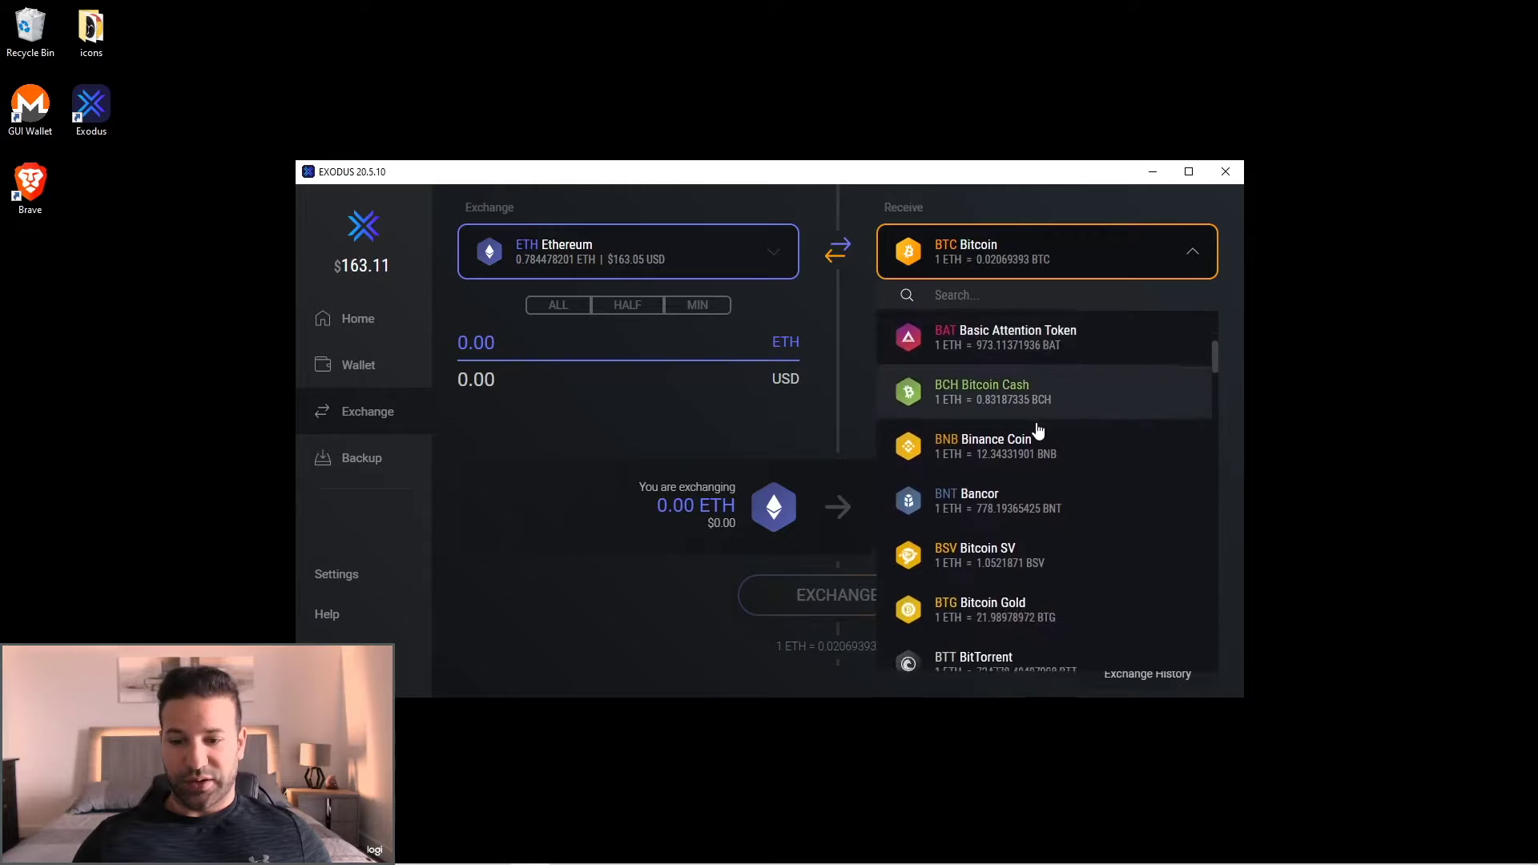
scroll(1038, 433, "down", 6)
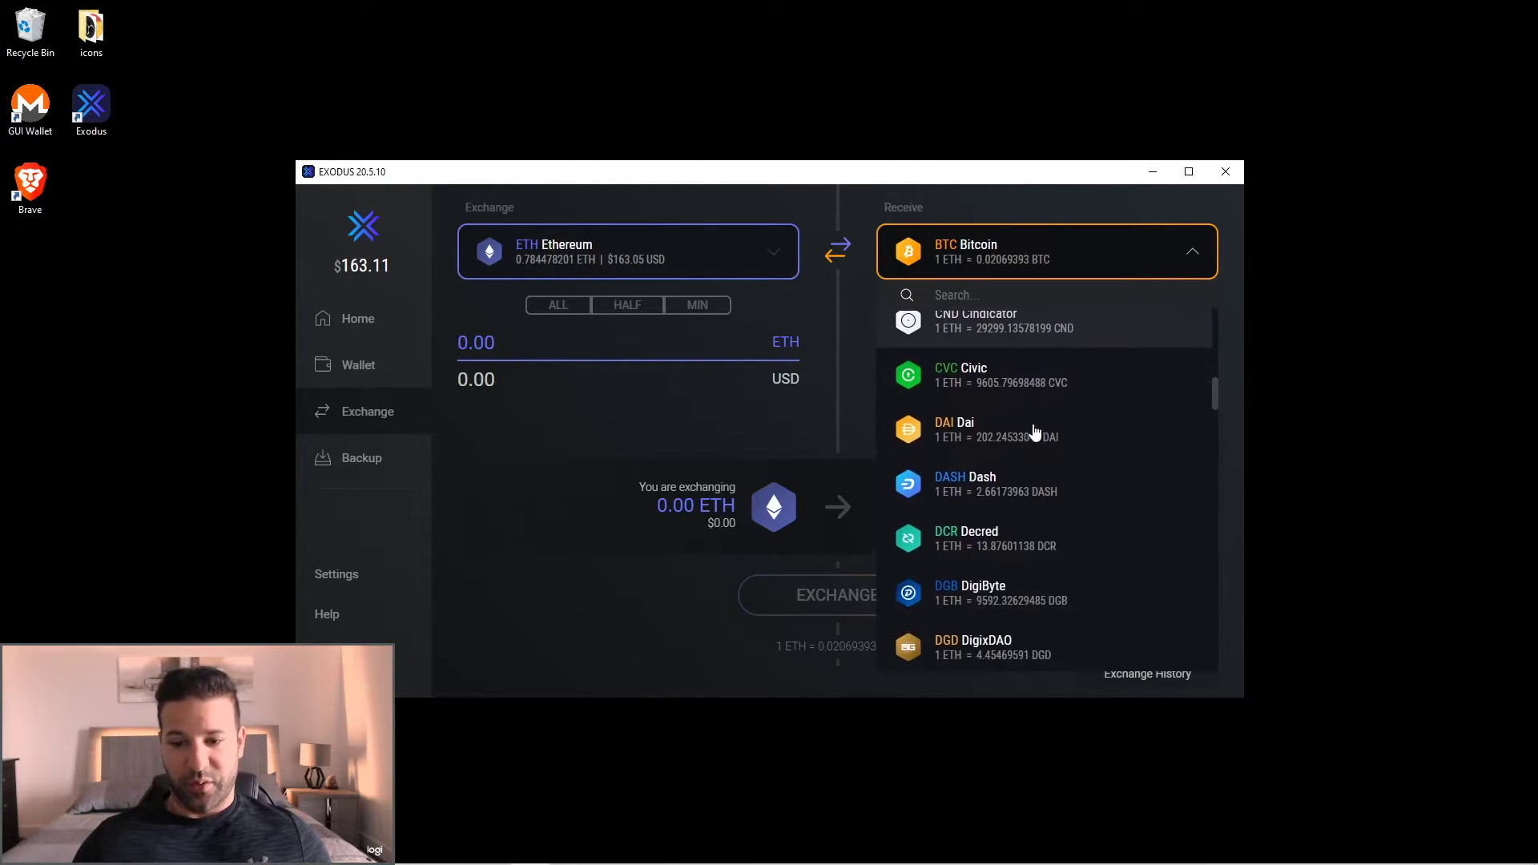
scroll(1036, 433, "down", 2)
left_click(1025, 416)
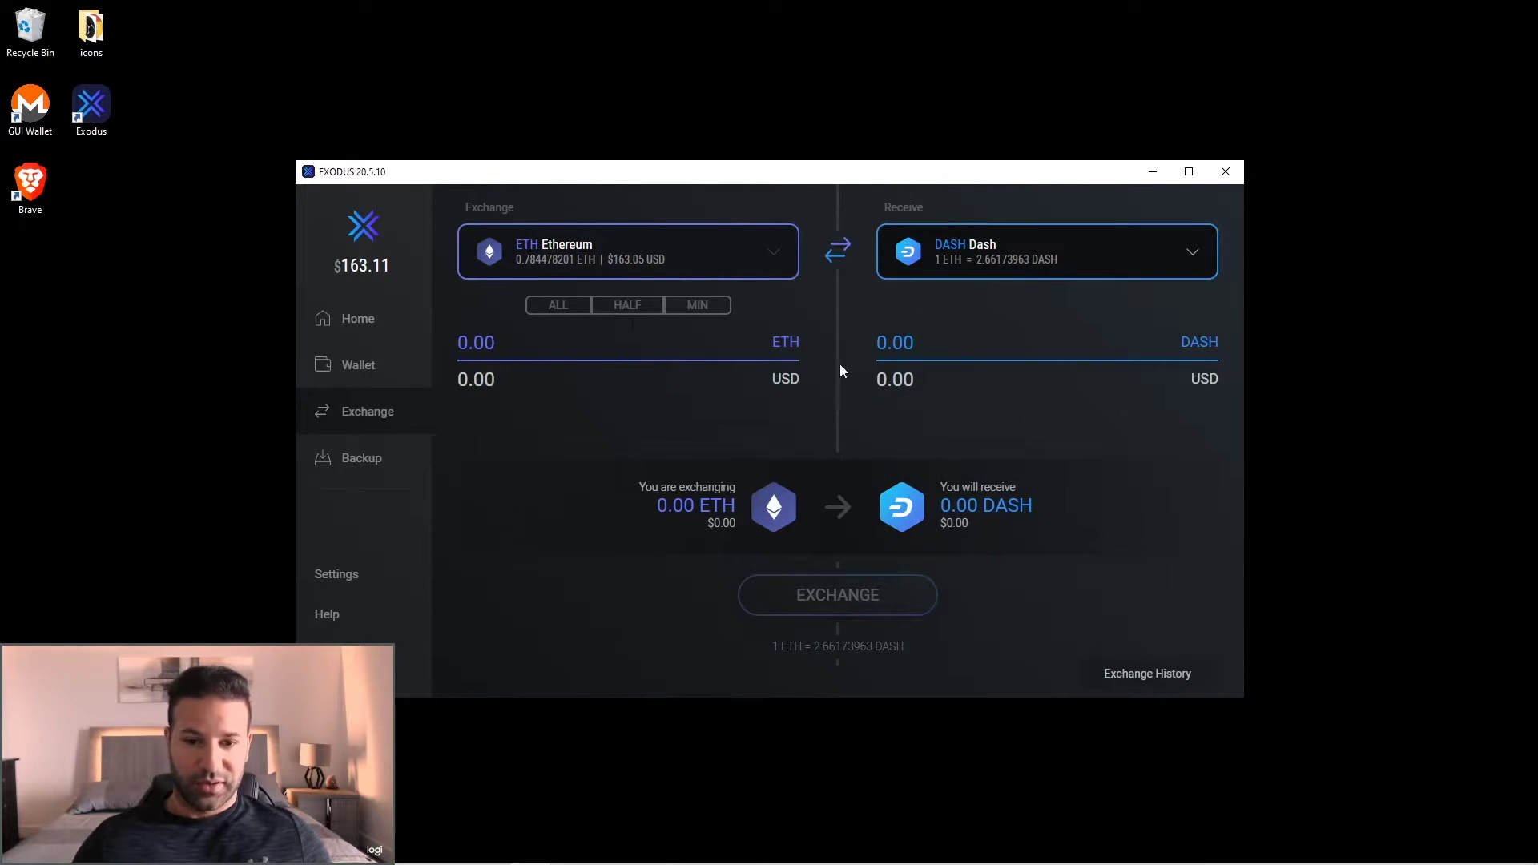
left_click(563, 307)
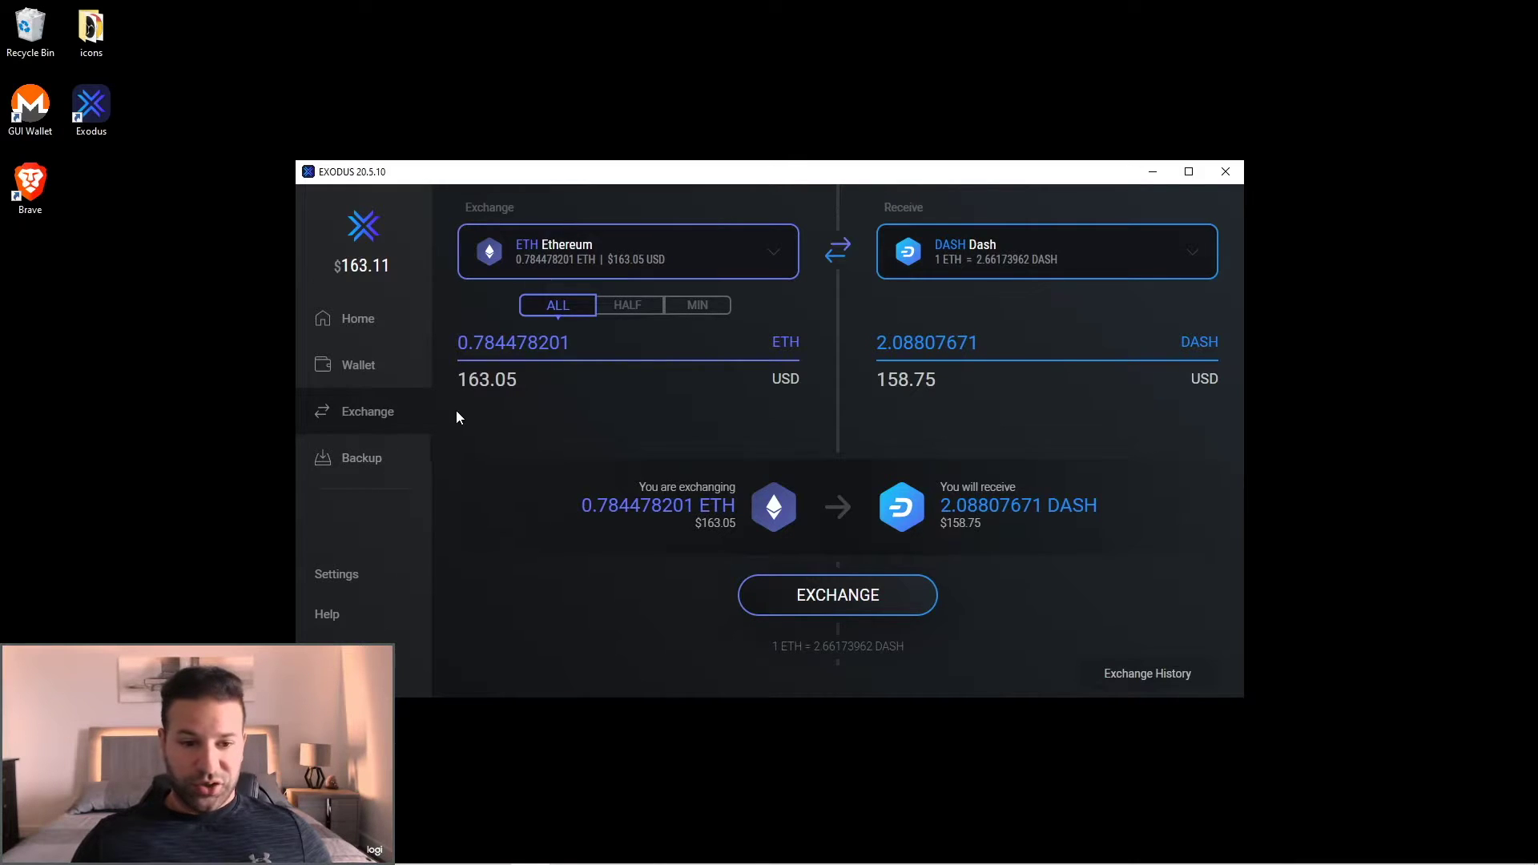
left_click(360, 366)
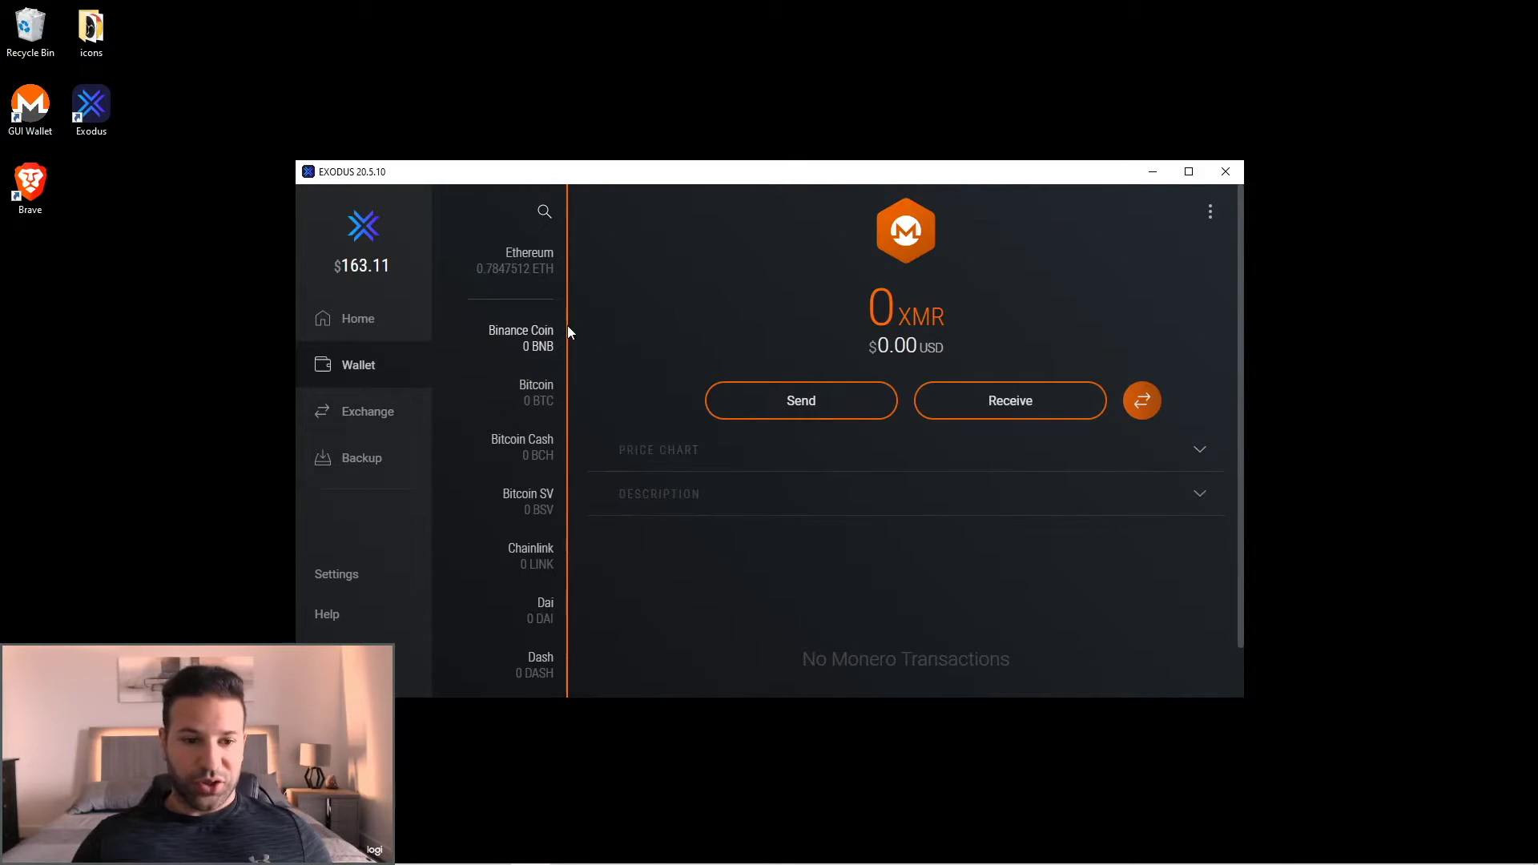
Return to the Home portfolio so the Trezor Detected pairing prompt appears
left_click(354, 319)
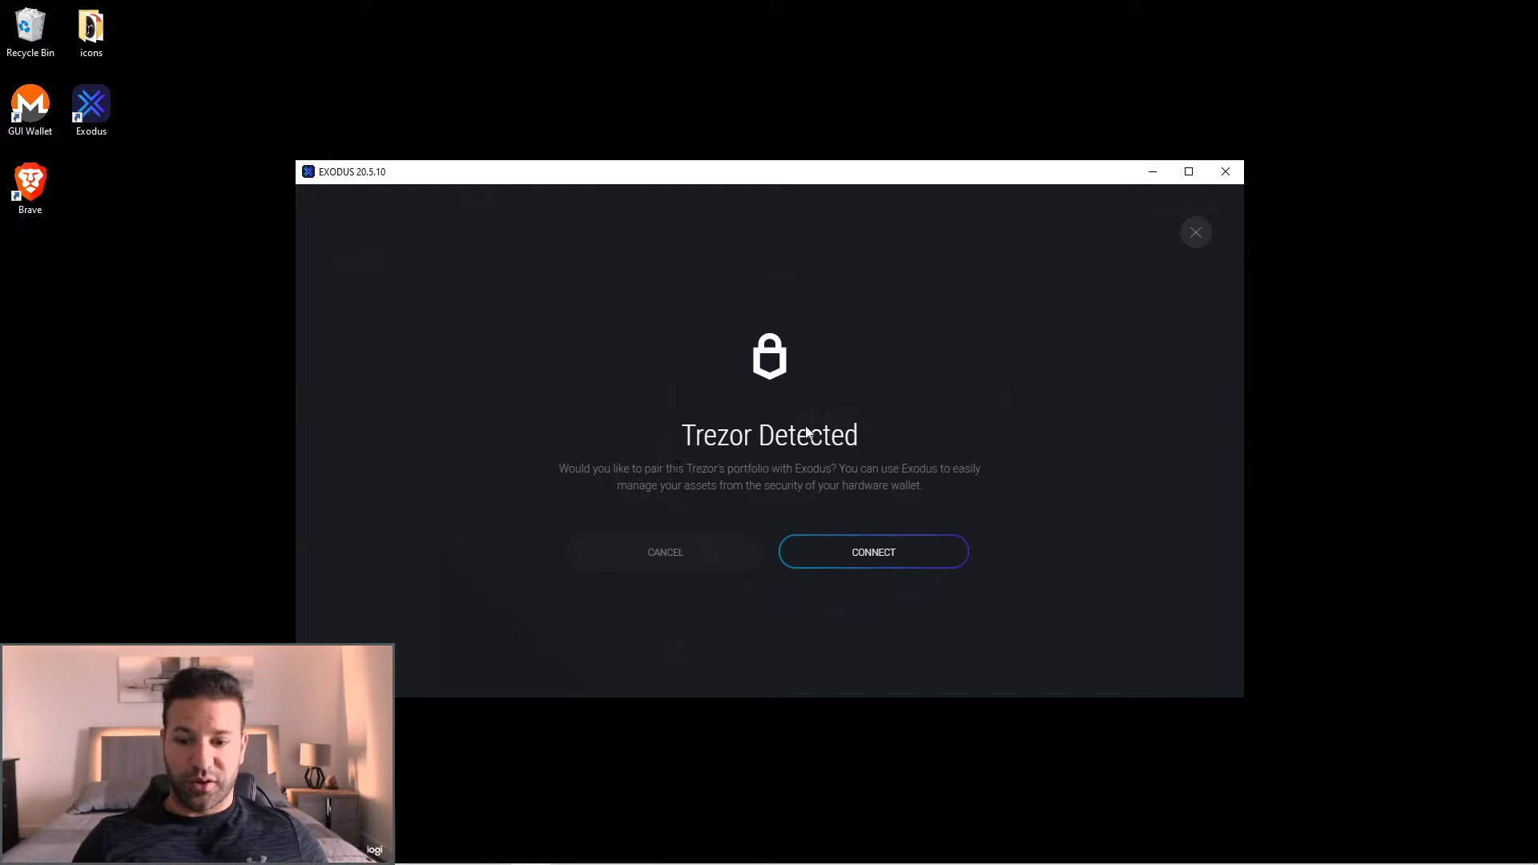
Pair the detected Trezor and continue to the Demo Trezor #2 portfolio showing $0.91
left_click(859, 551)
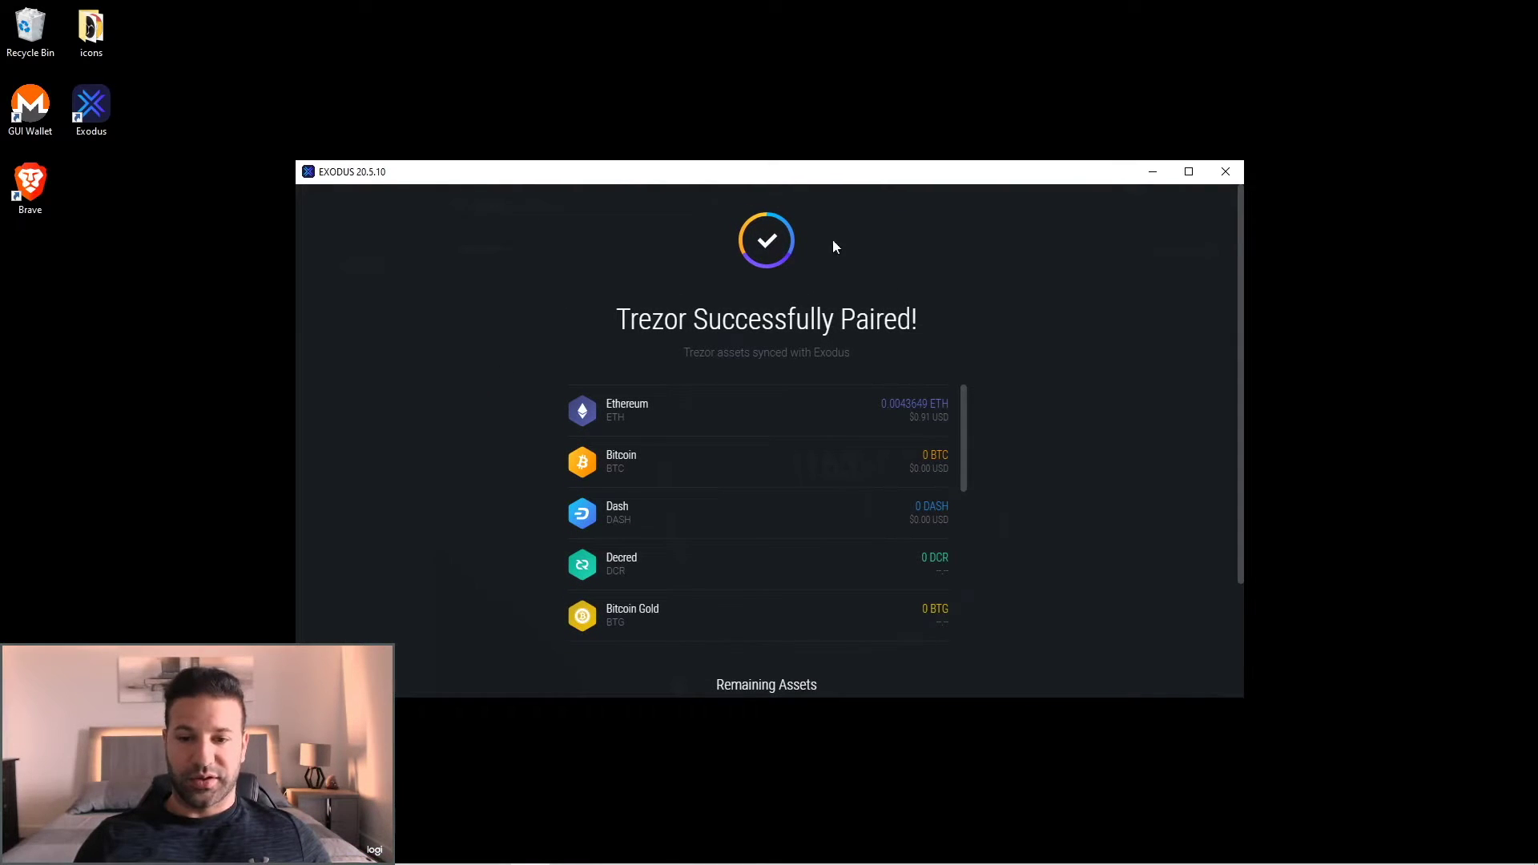
scroll(1010, 361, "down", 3)
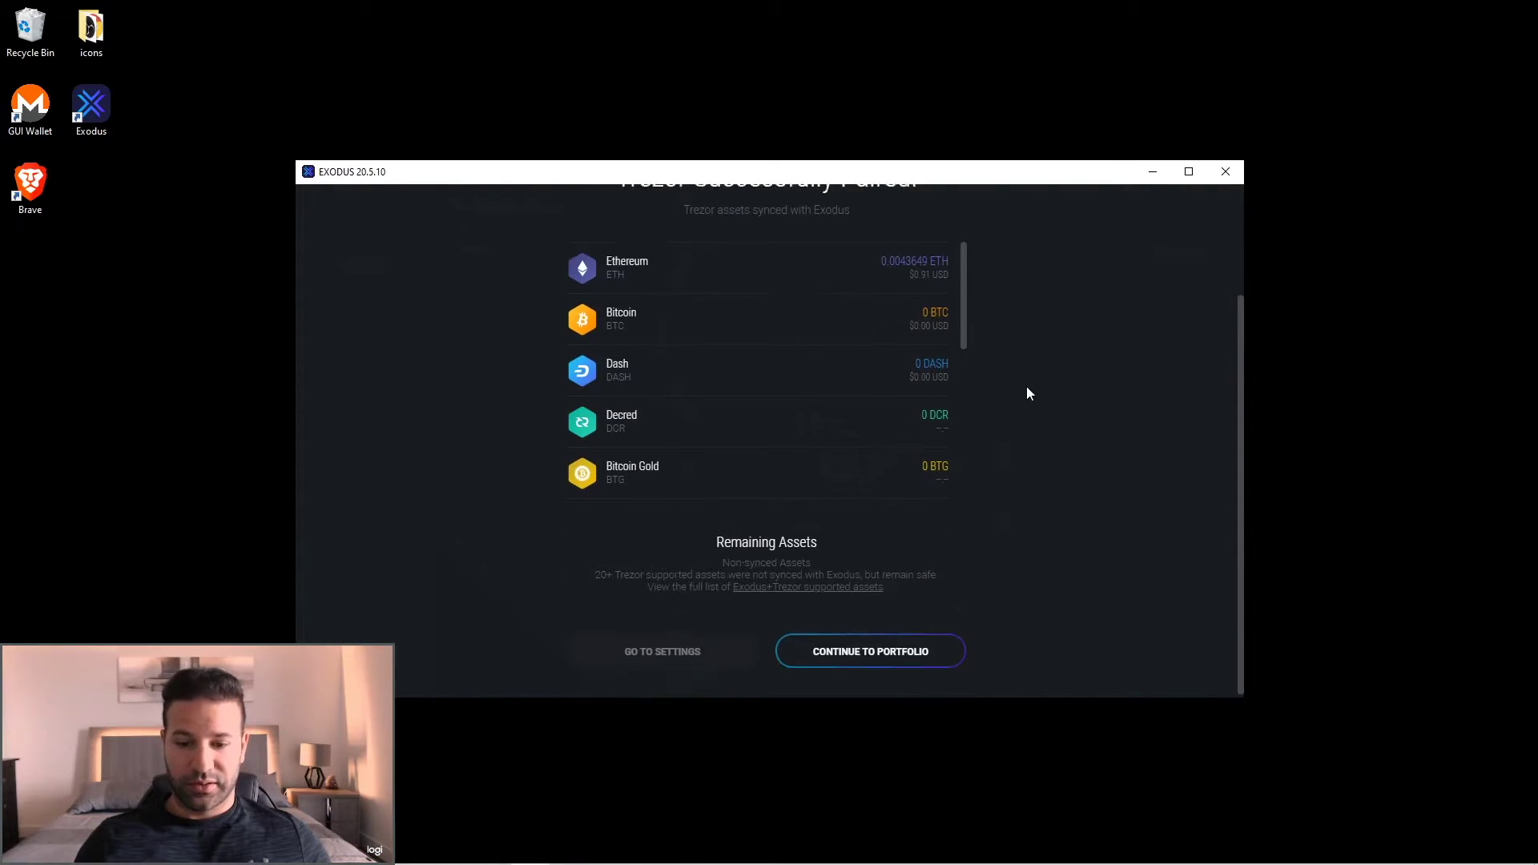
left_click(869, 646)
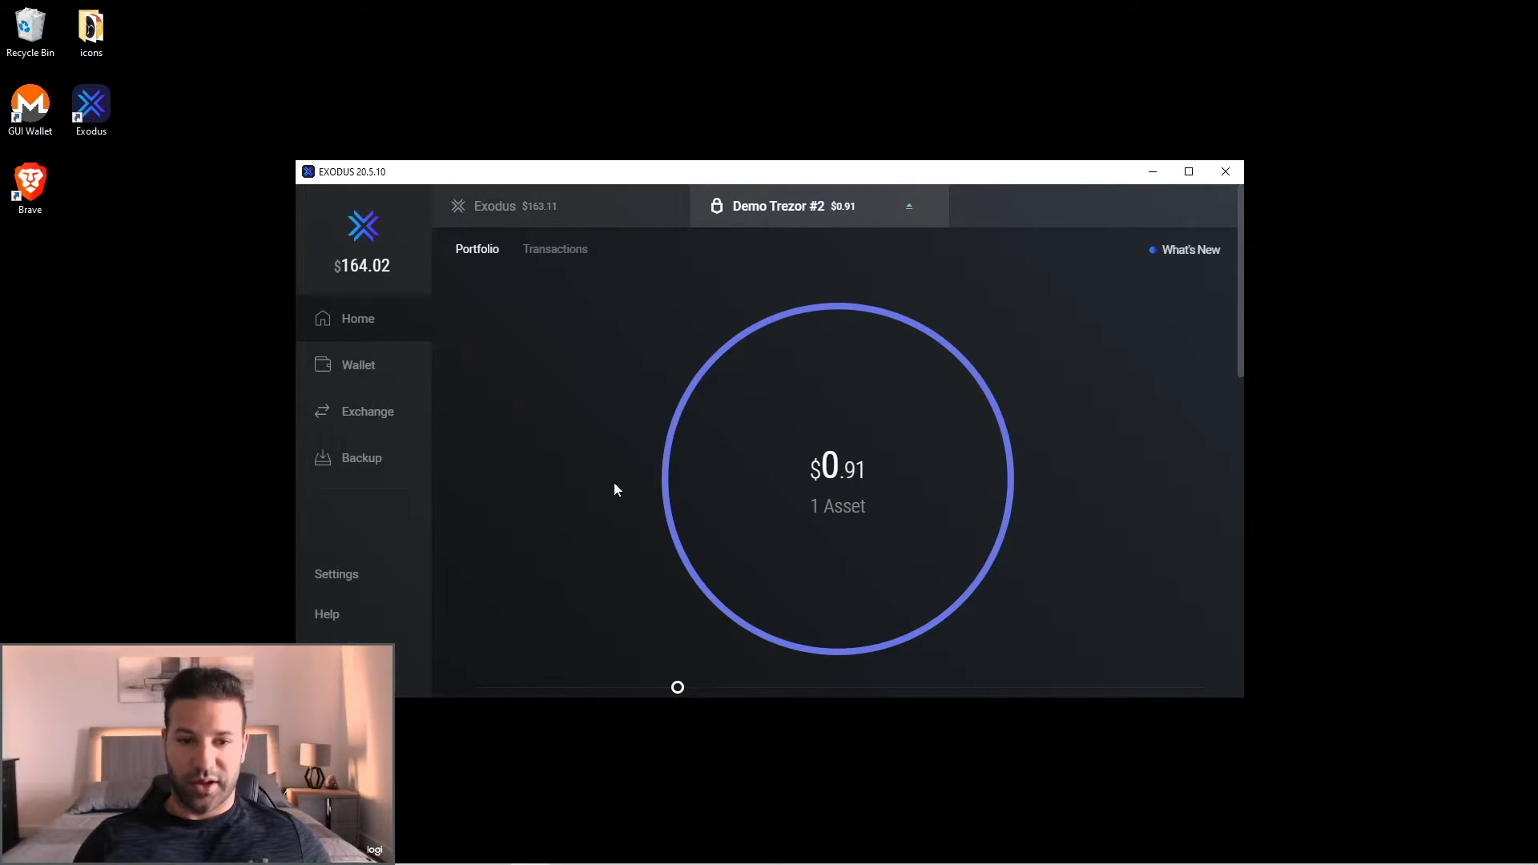
Show the main Exodus wallet's asset list, toggling once via the Demo Trezor #2 tab
left_click(543, 202)
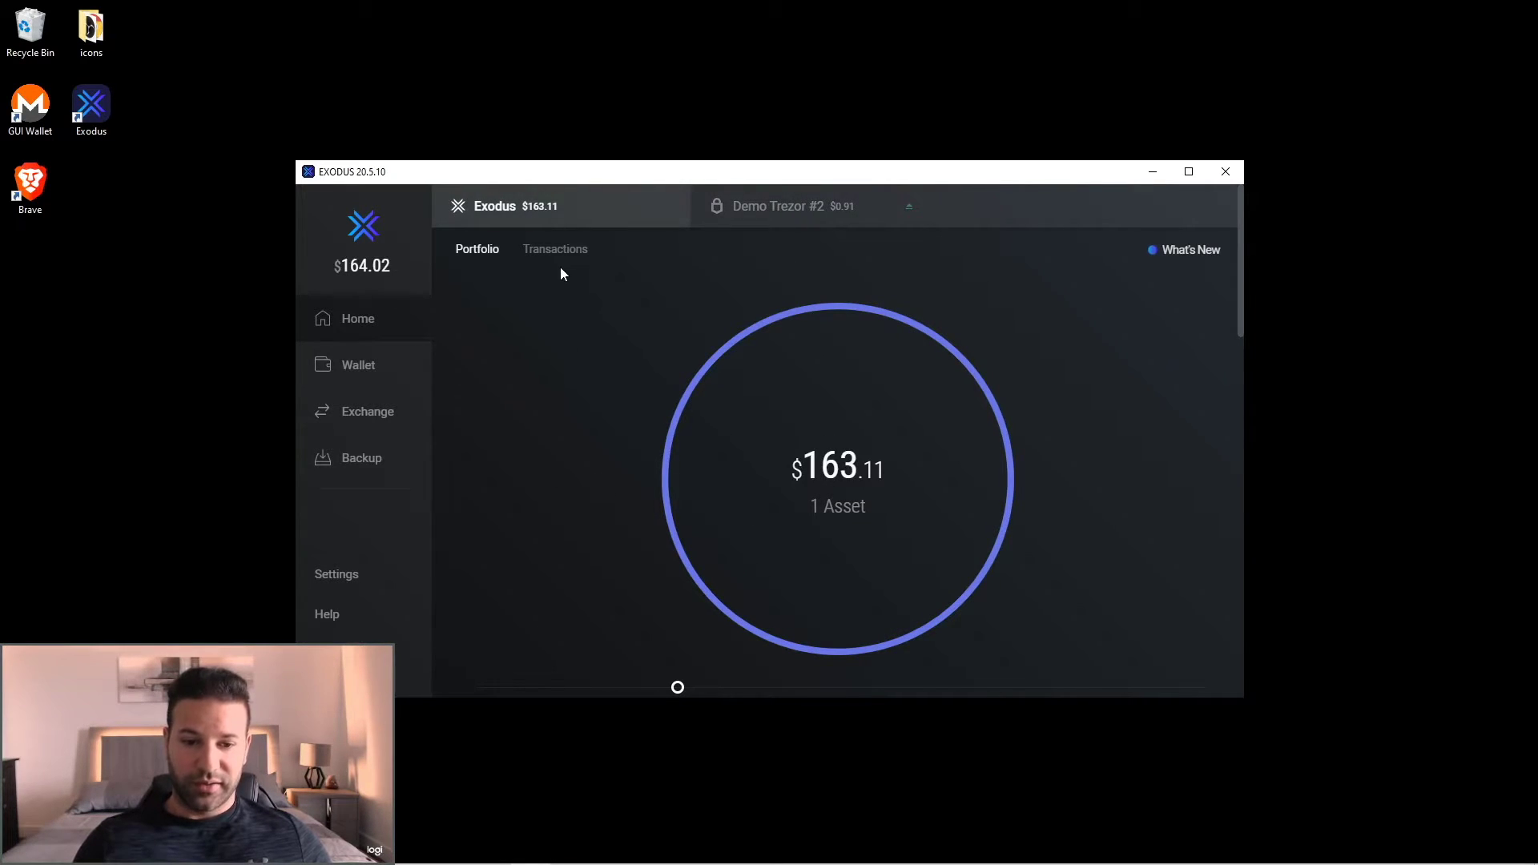
left_click(346, 368)
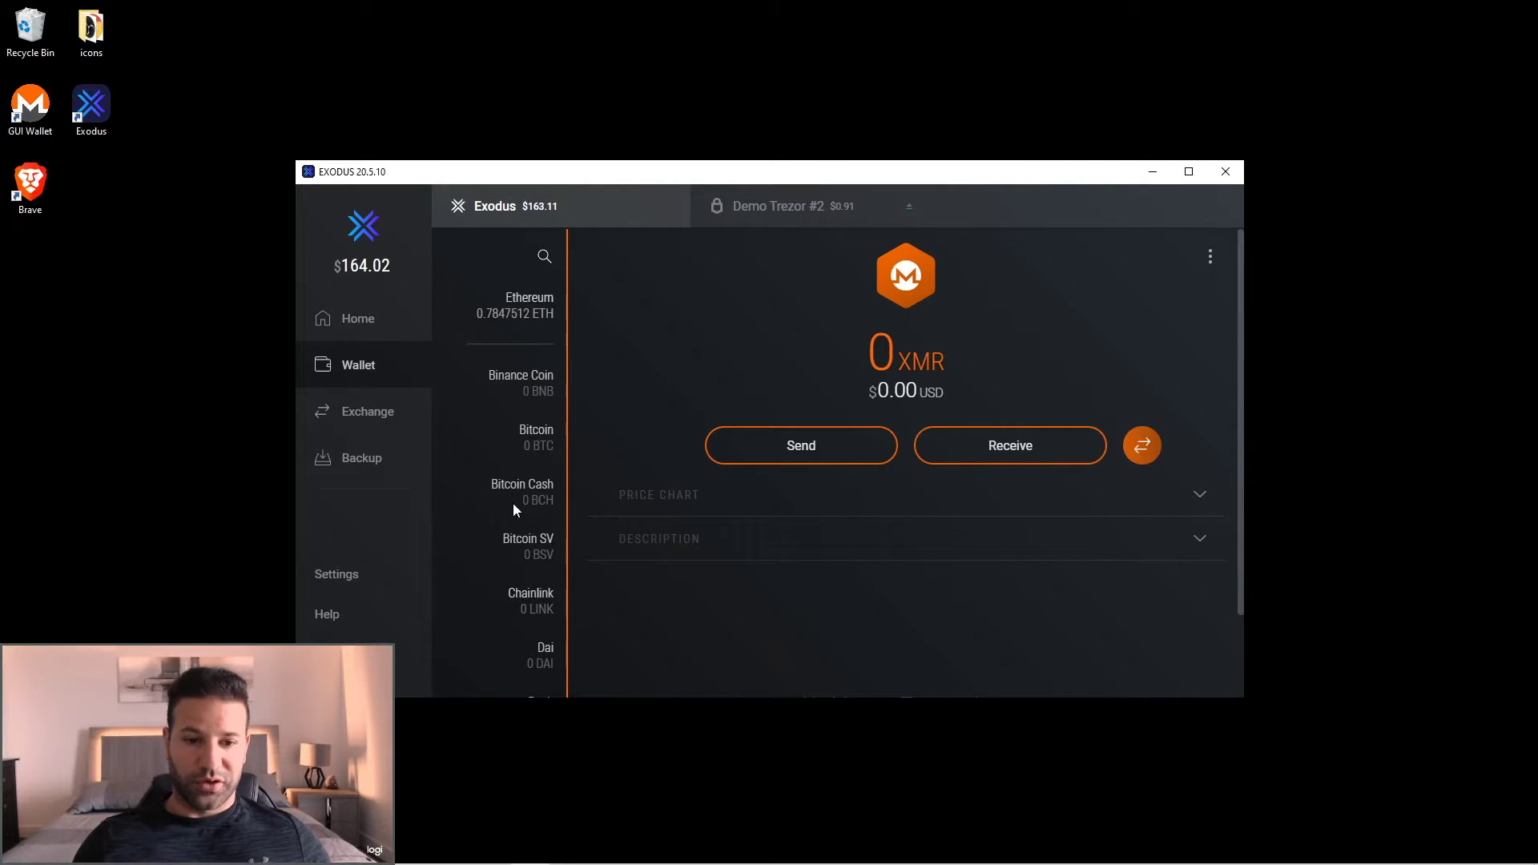
left_click(765, 206)
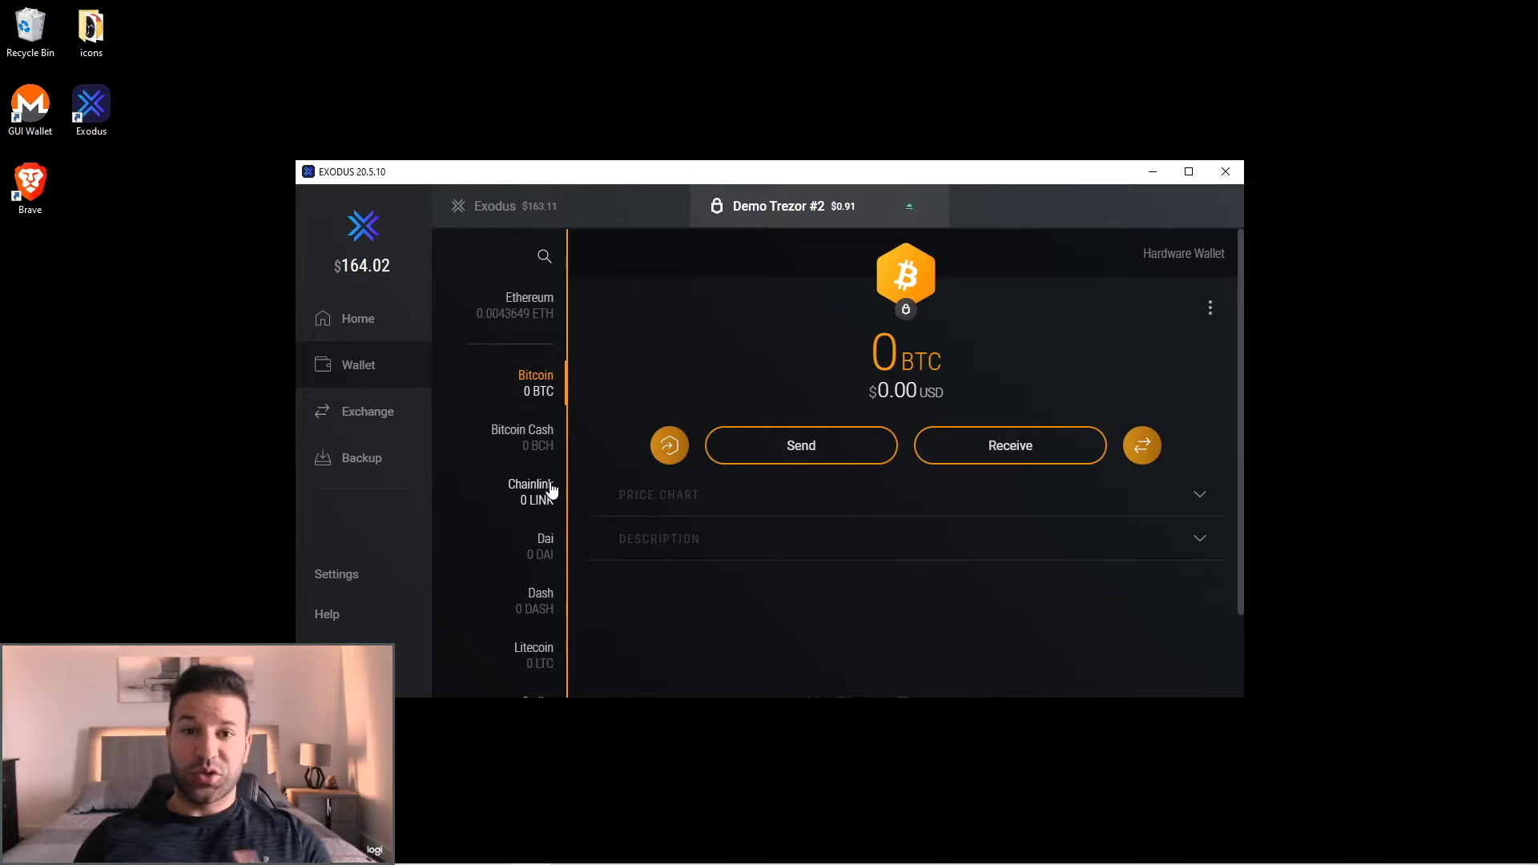
left_click(565, 222)
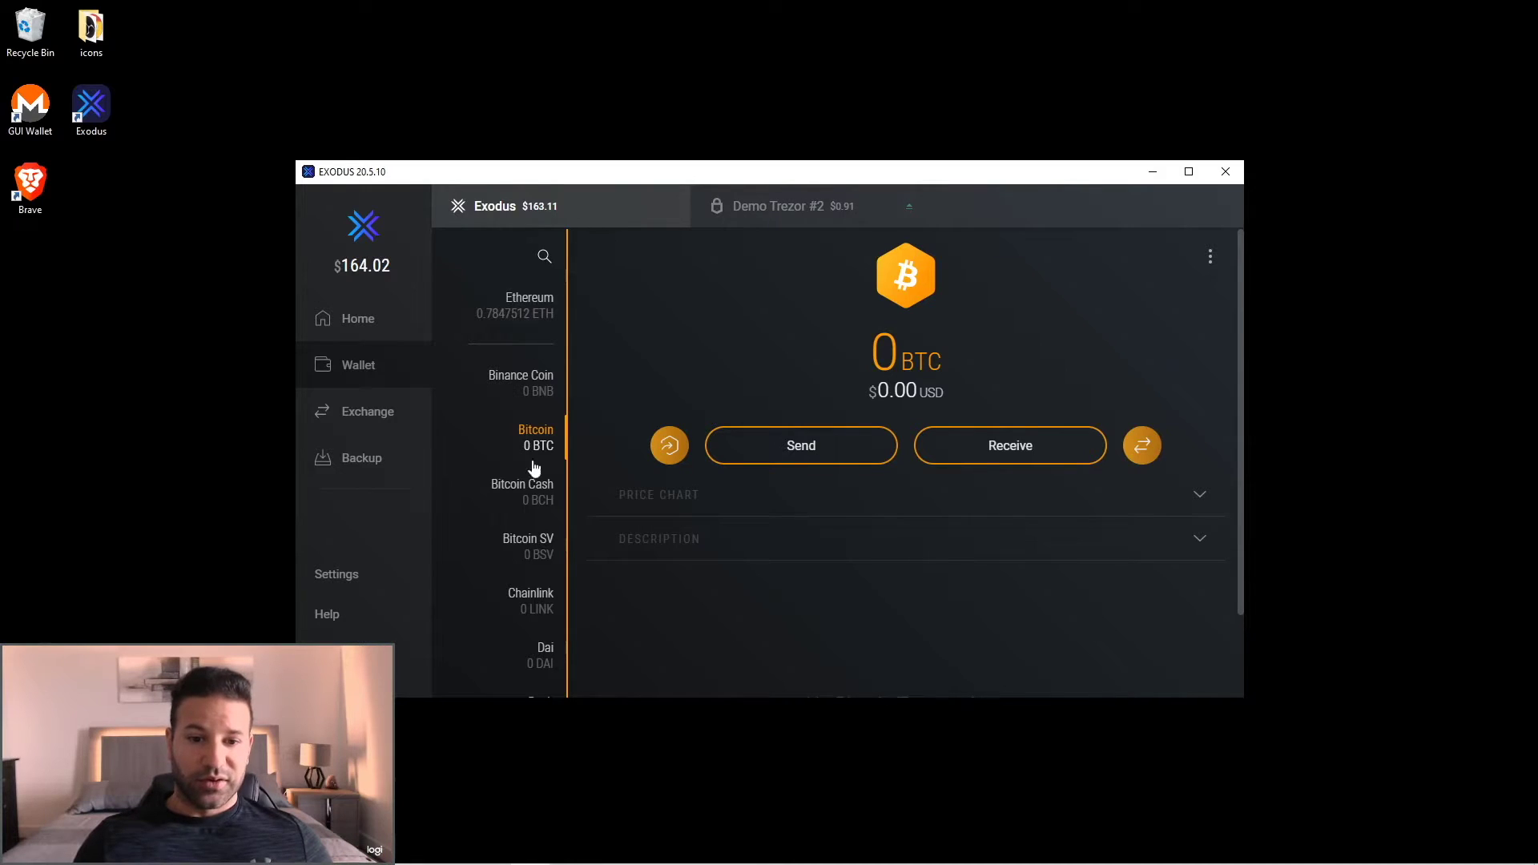
scroll(534, 467, "down", 8)
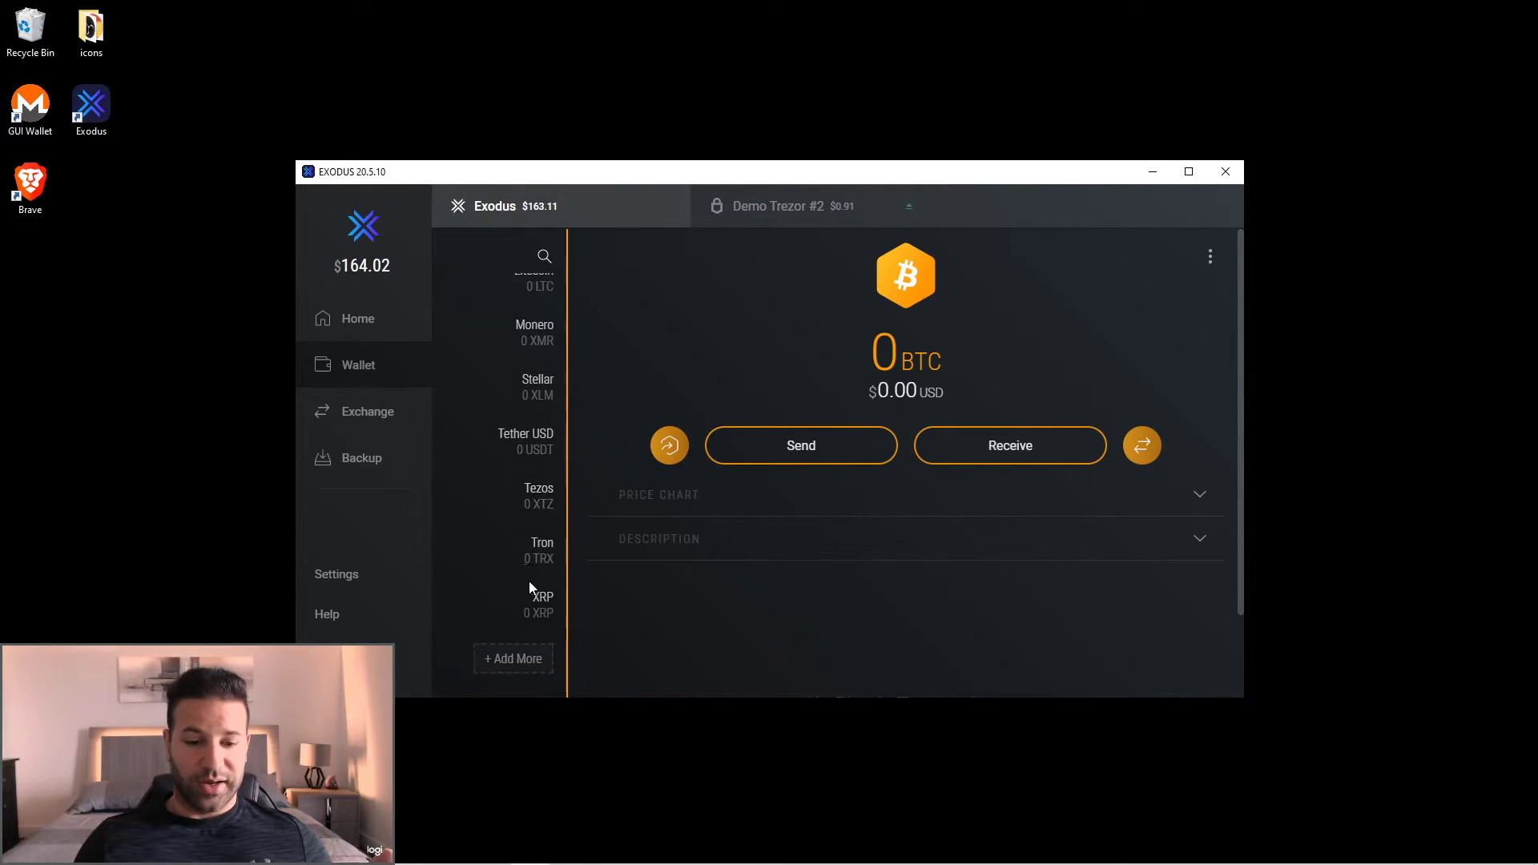
left_click(514, 659)
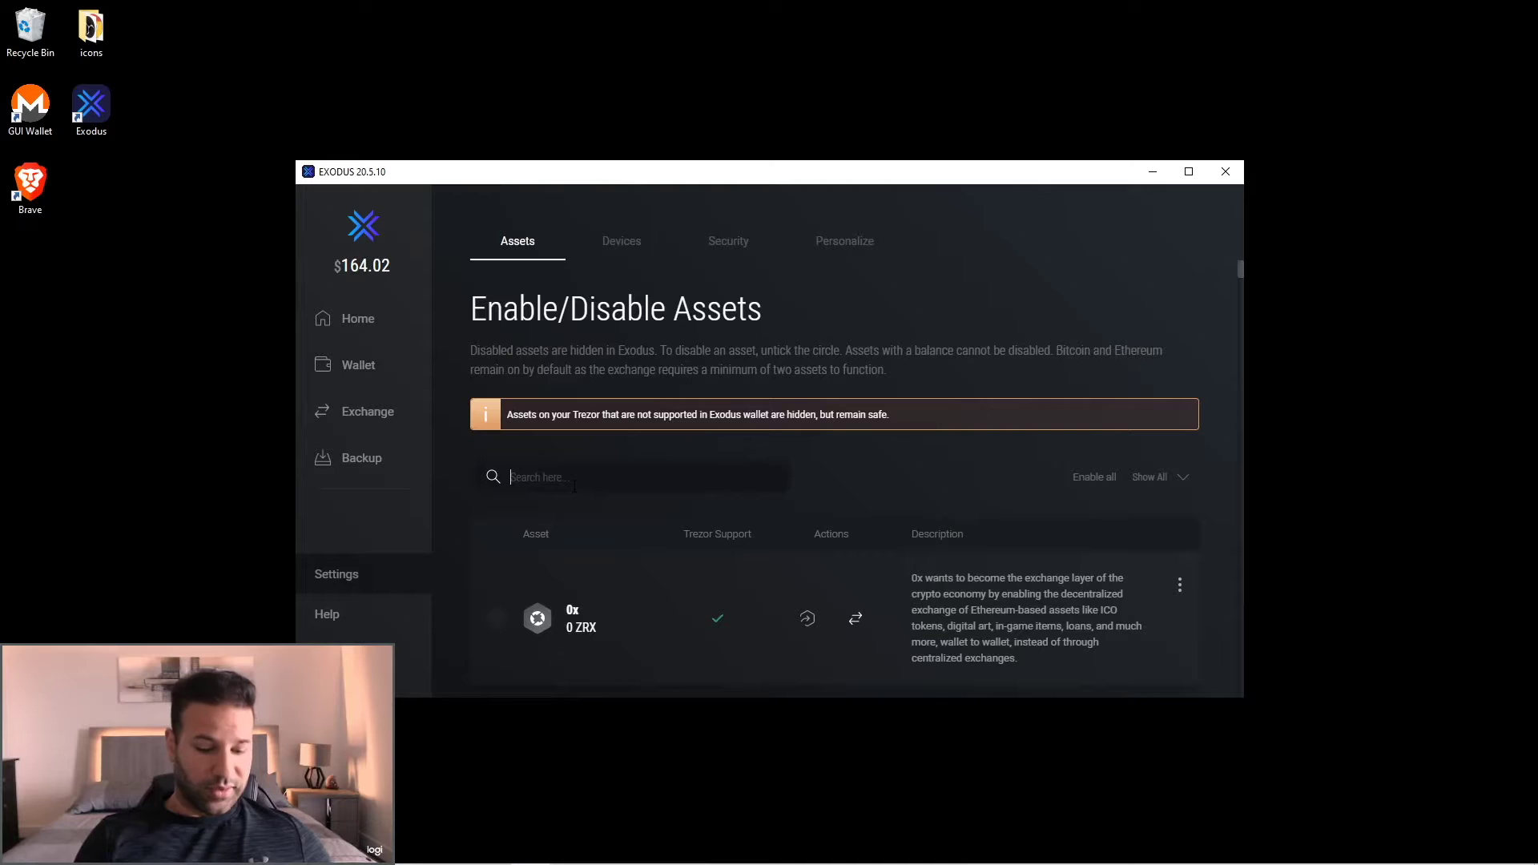
Search 'neo', enable NEO, and return to the wallet where it lists 0 NEO
type("neo")
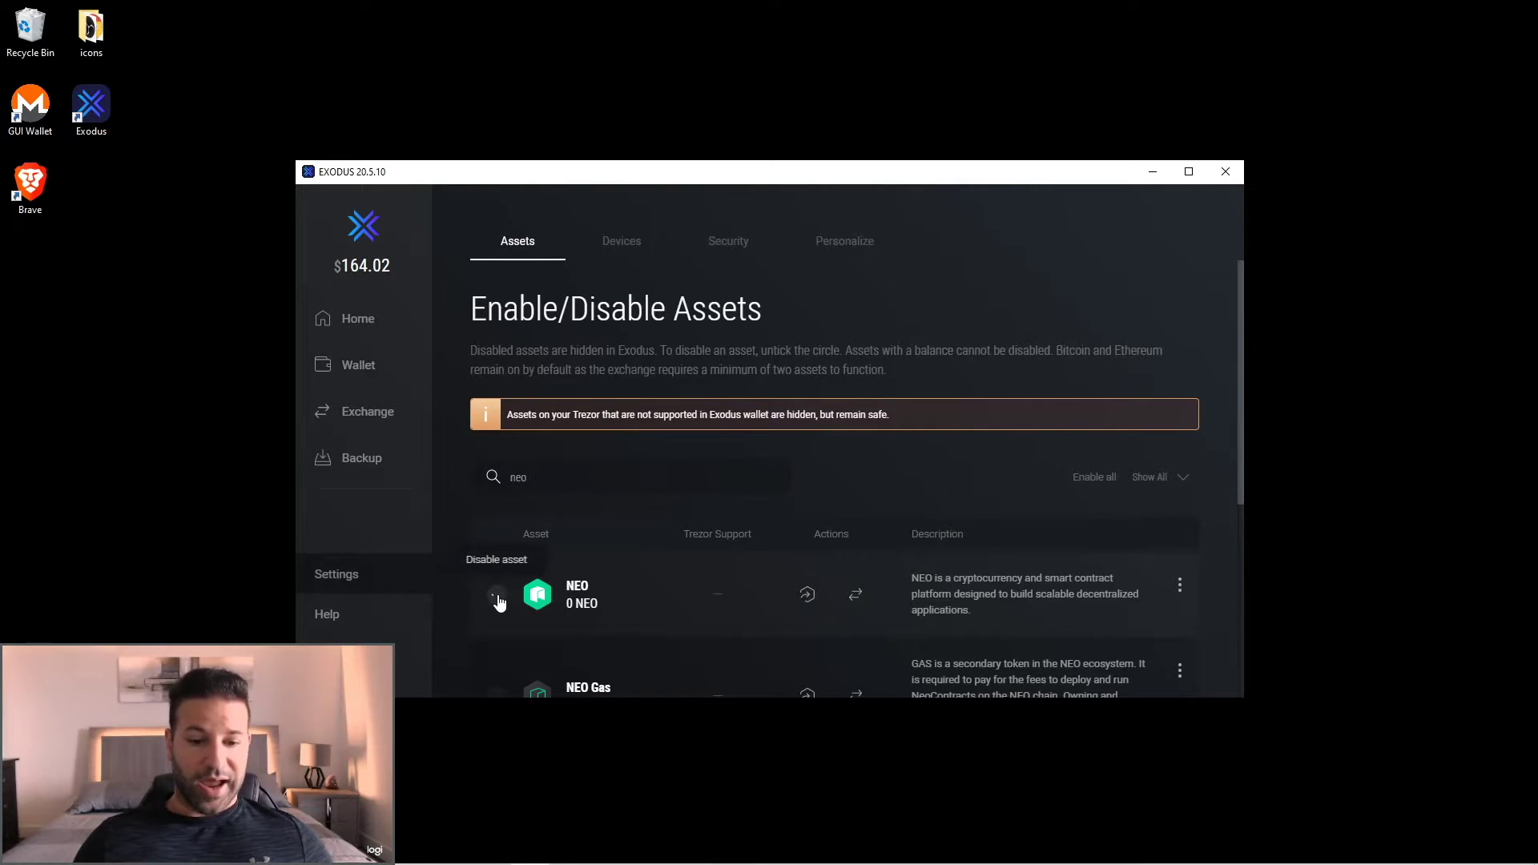
left_click(498, 596)
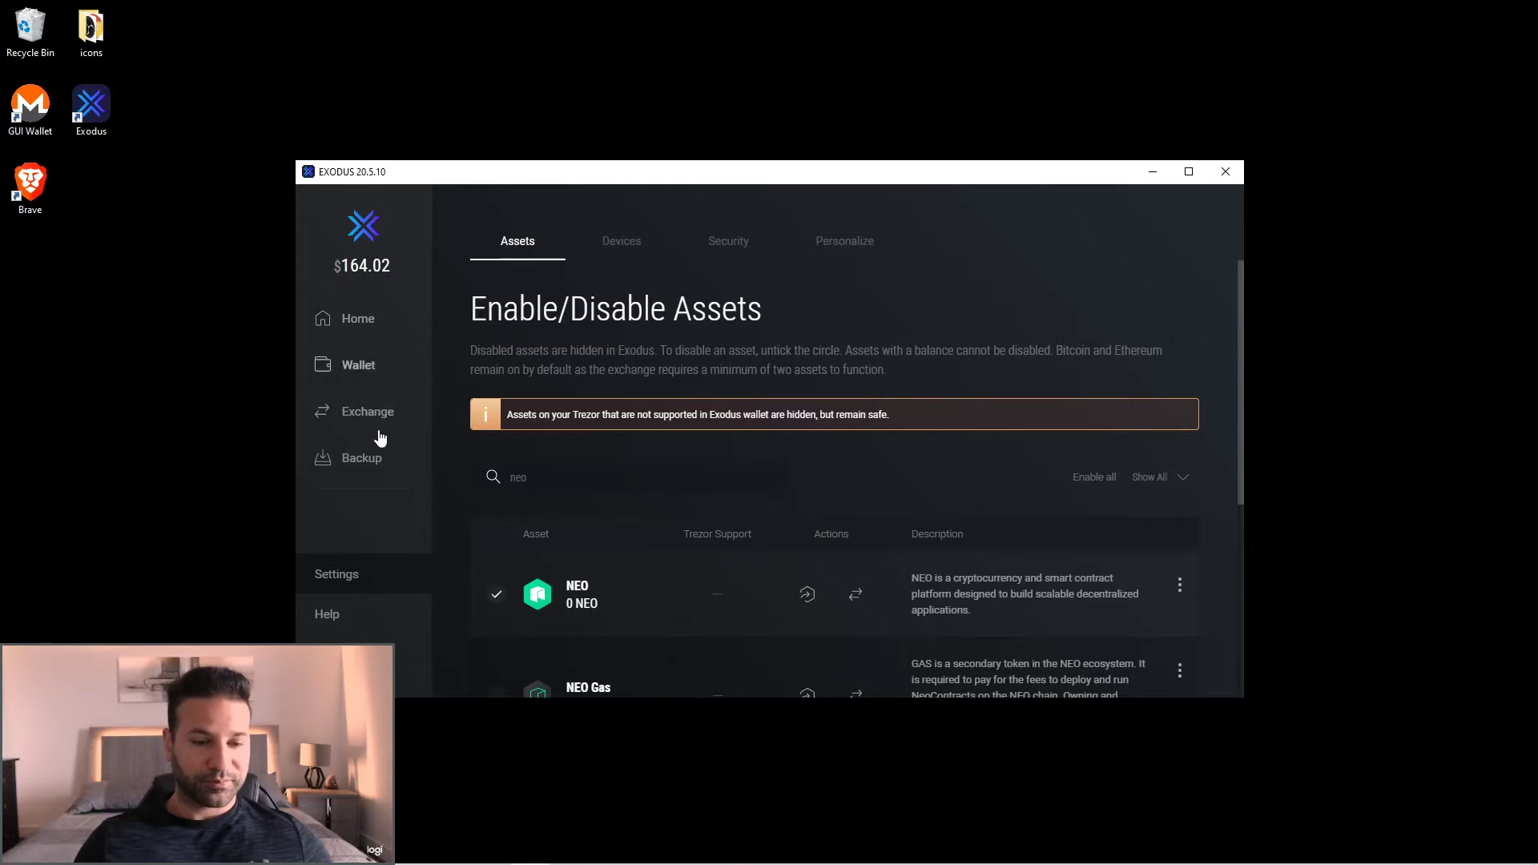
left_click(354, 366)
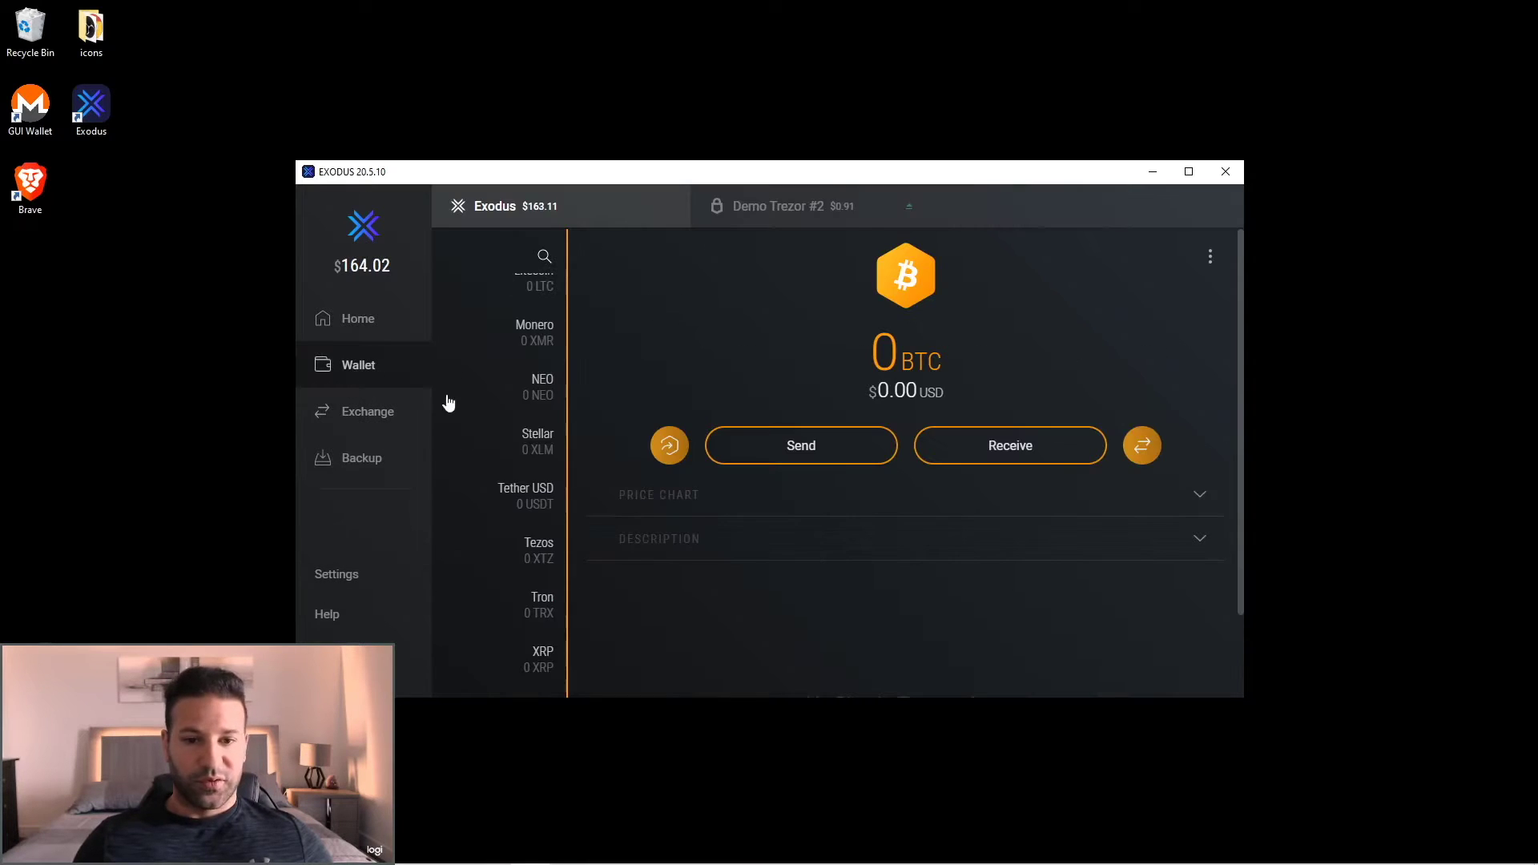
Open Demo Trezor #2's Ethereum wallet (0.0043649133 ETH) and show its receiving address QR code
left_click(797, 207)
left_click(521, 207)
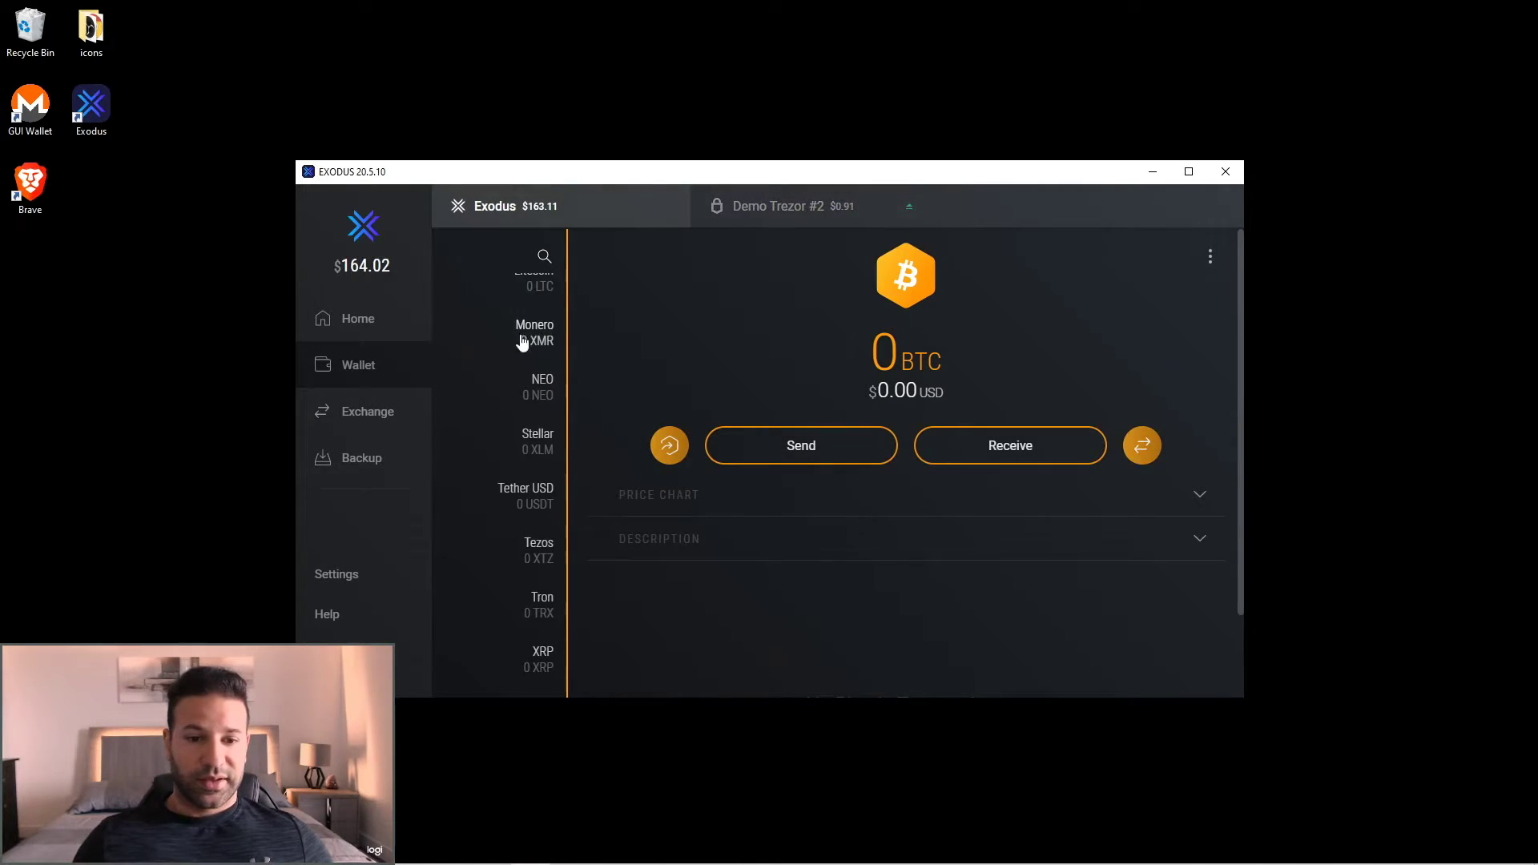
scroll(530, 414, "up", 10)
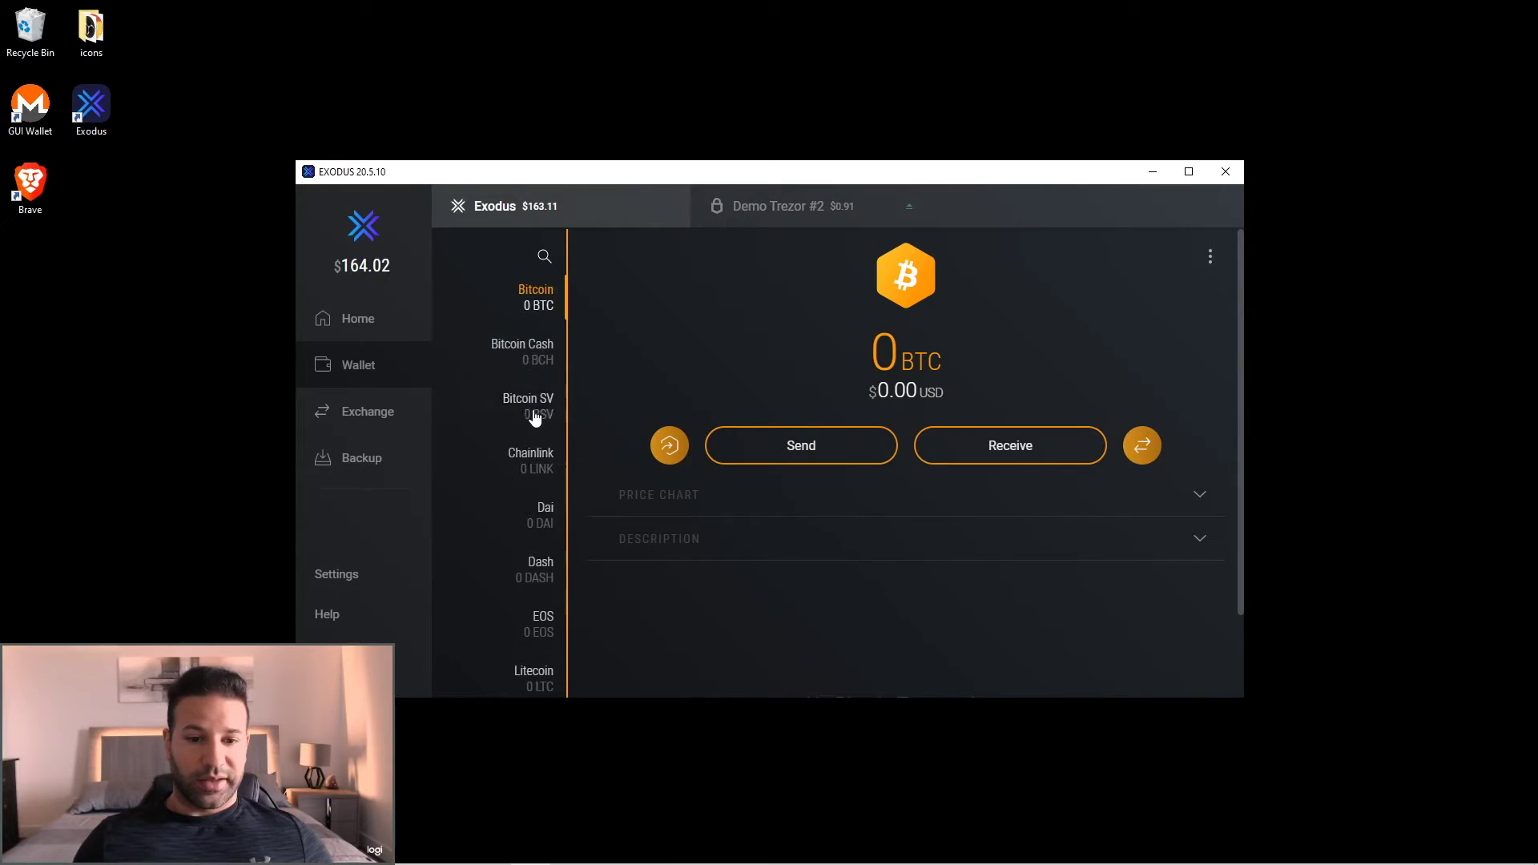
left_click(796, 218)
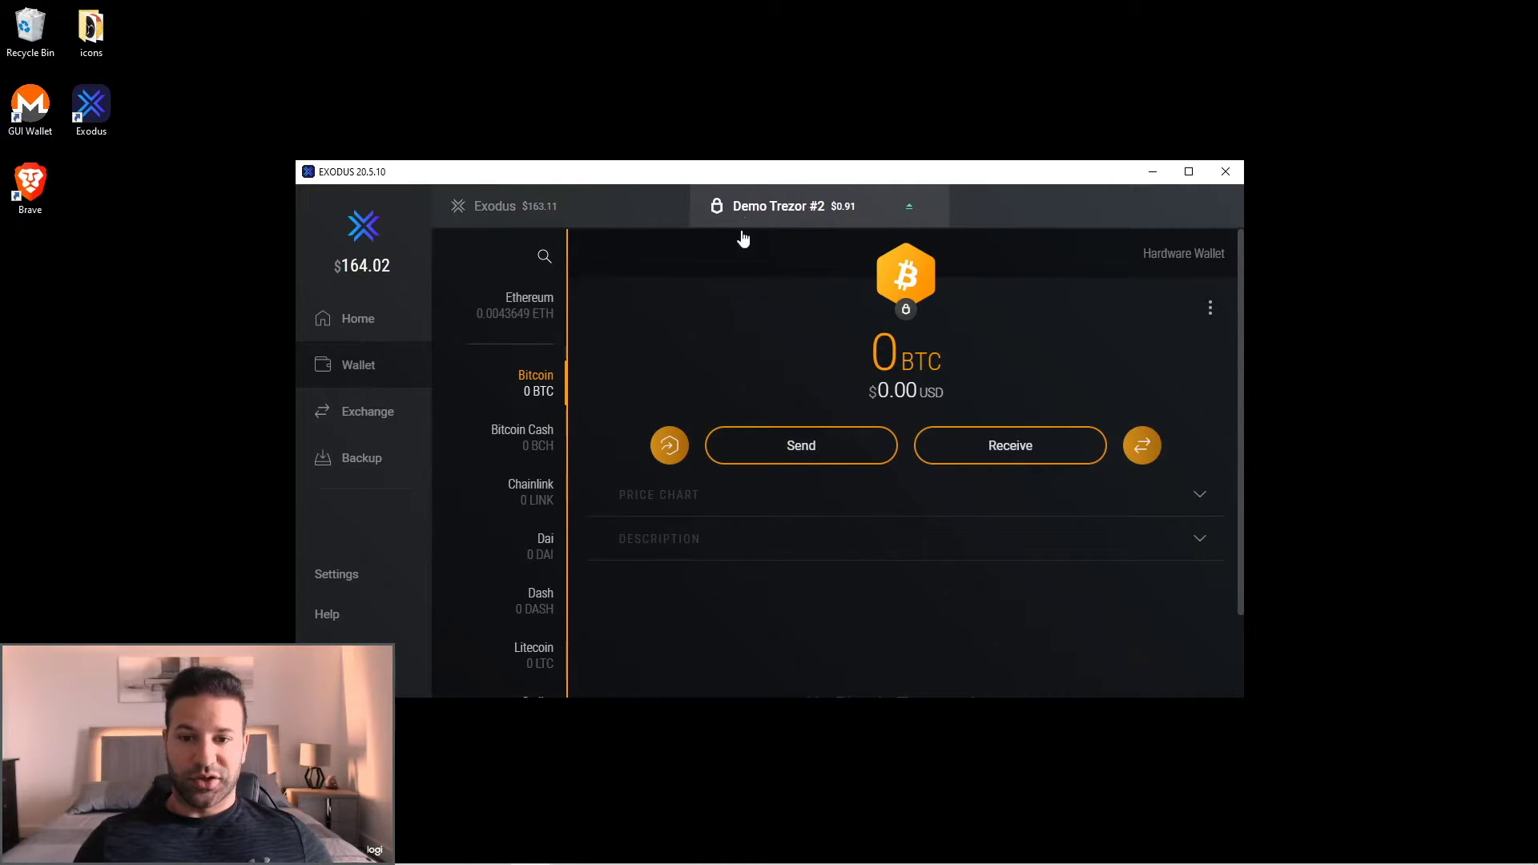
left_click(535, 315)
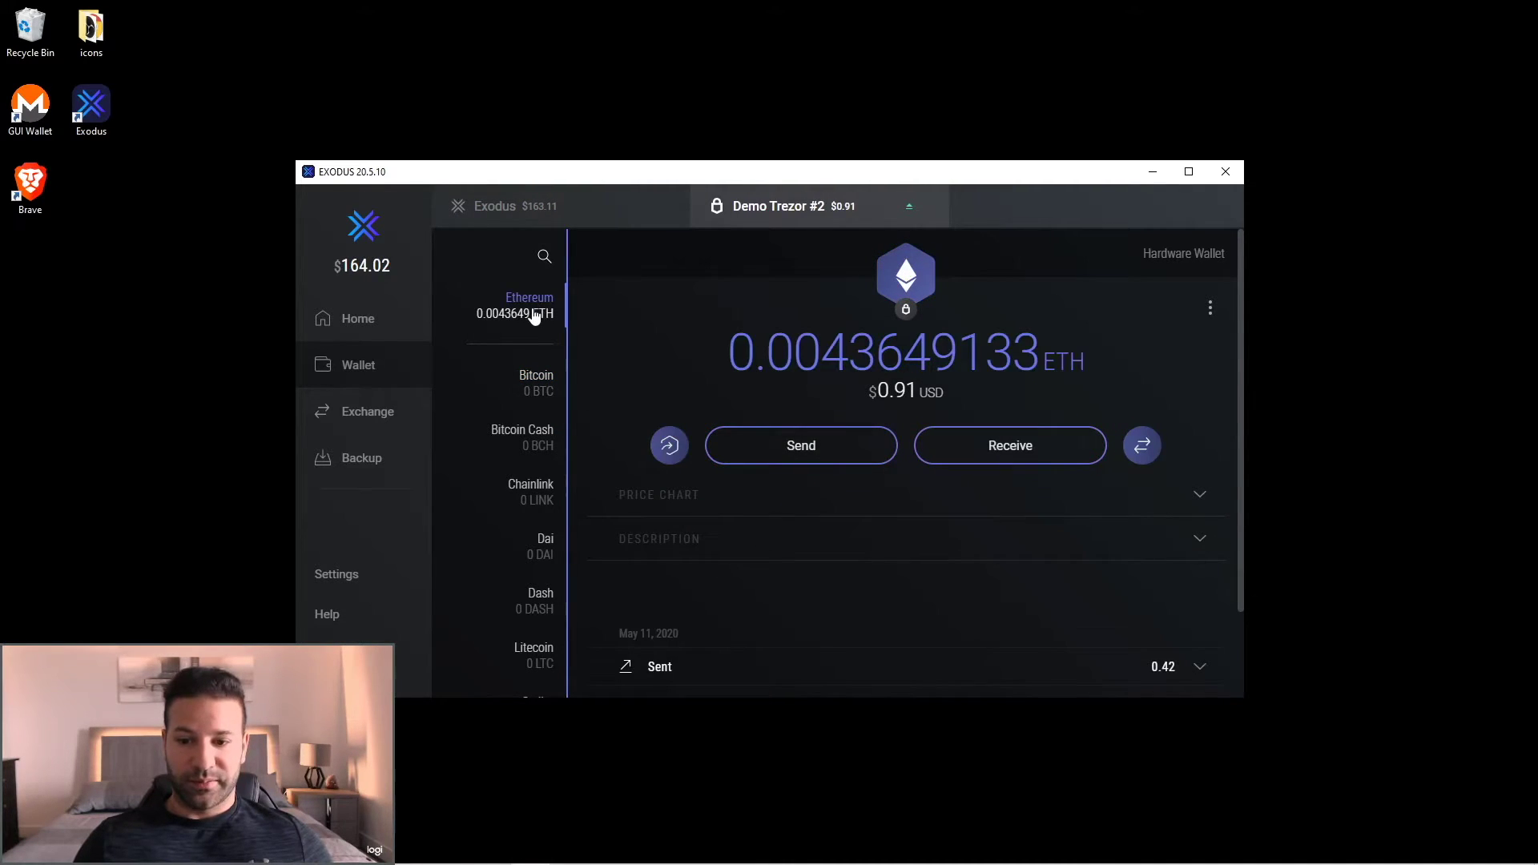
left_click(1014, 449)
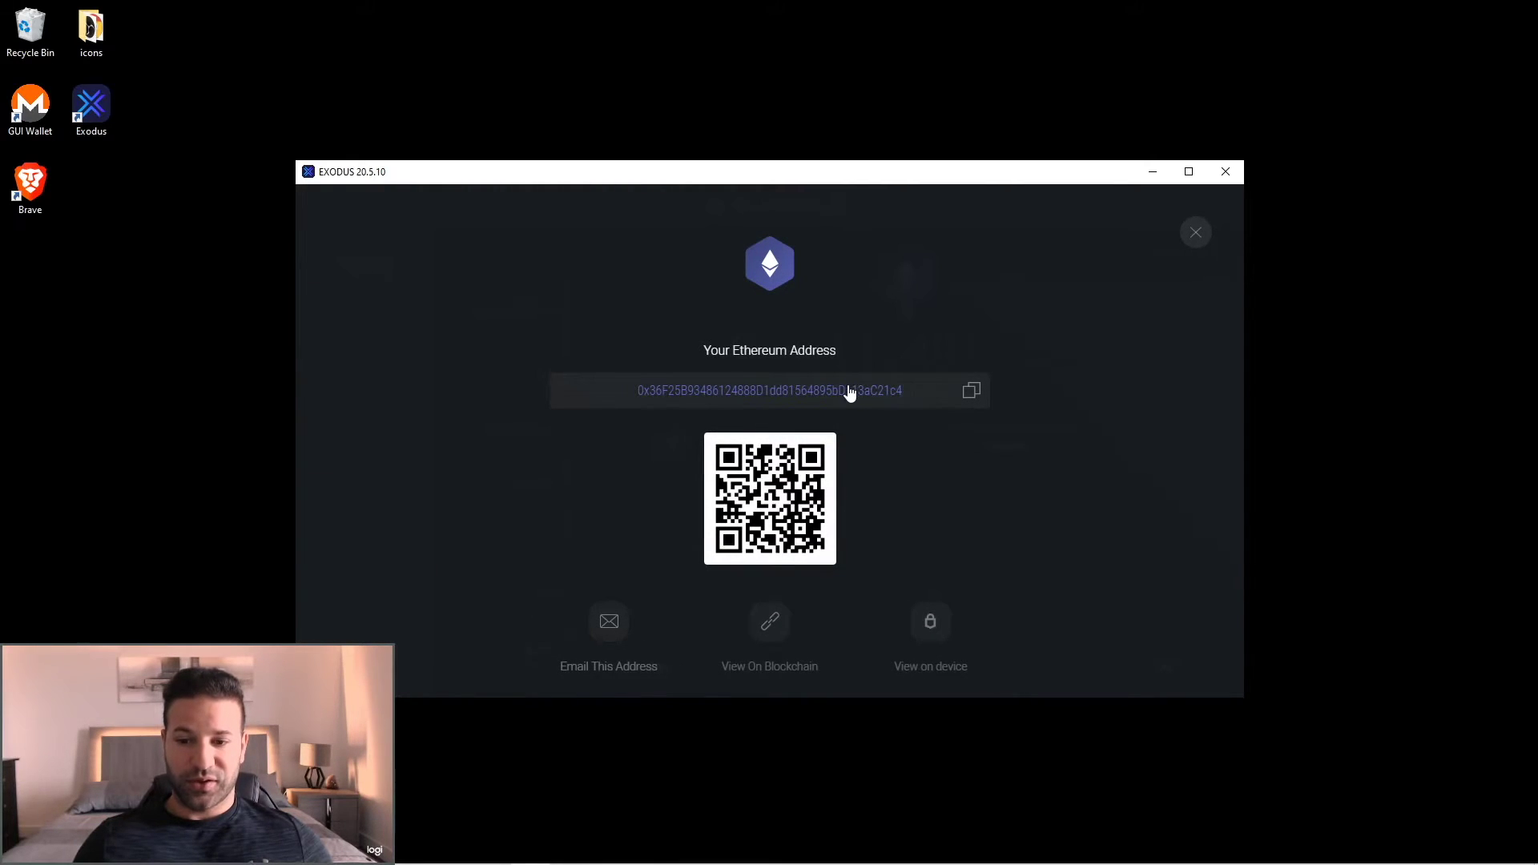
Copy the Trezor's Ethereum address and return to the main Exodus wallet's Ethereum
left_click(972, 391)
left_click(1195, 233)
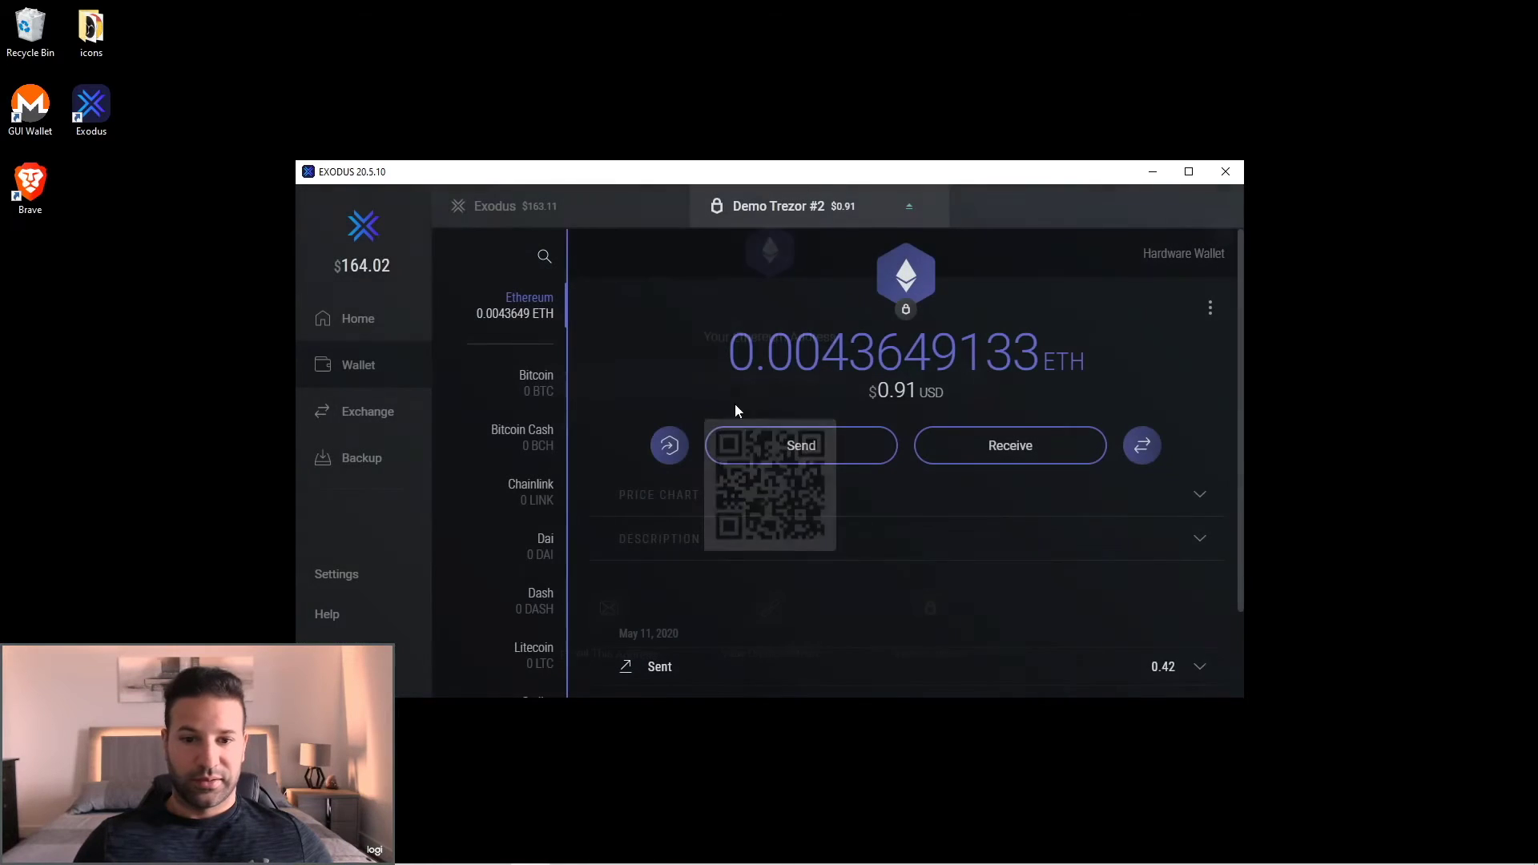
left_click(517, 208)
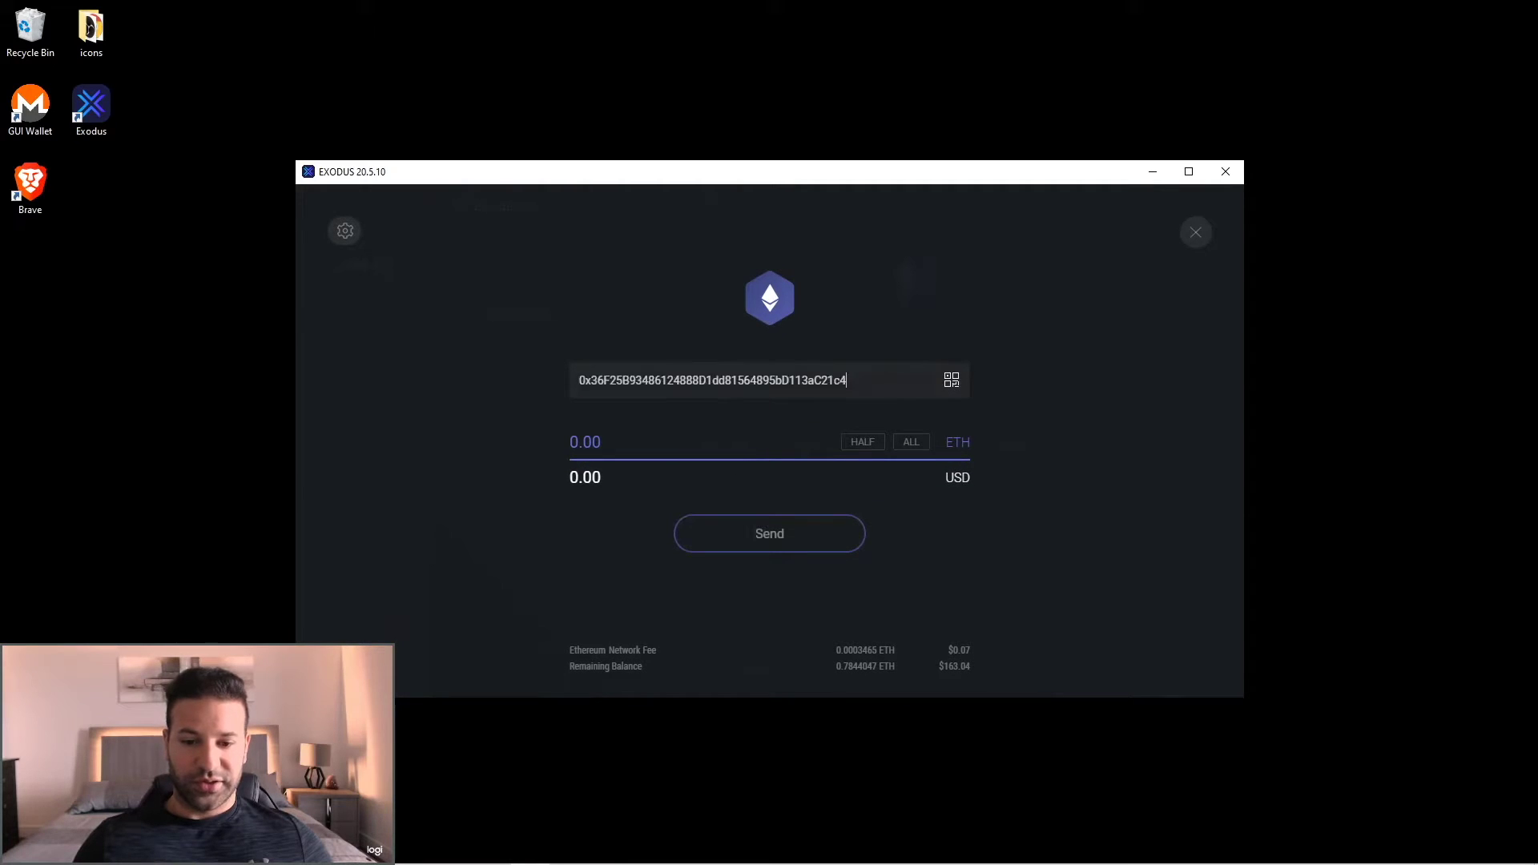
Send half the ETH, 0.39220235 ETH ($81.52), to the Trezor's address
left_click(861, 445)
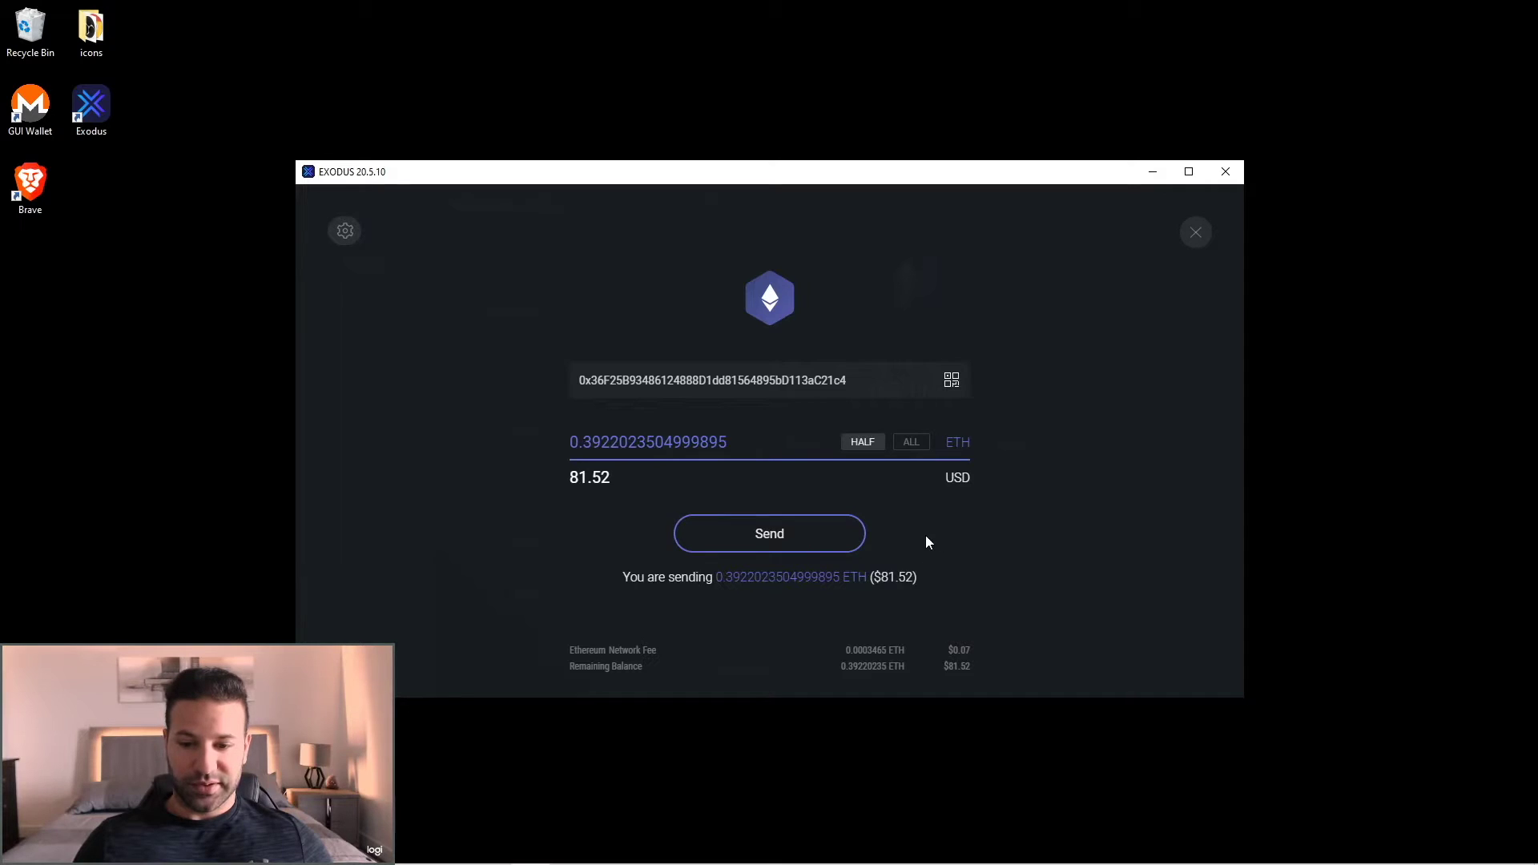
left_click(797, 535)
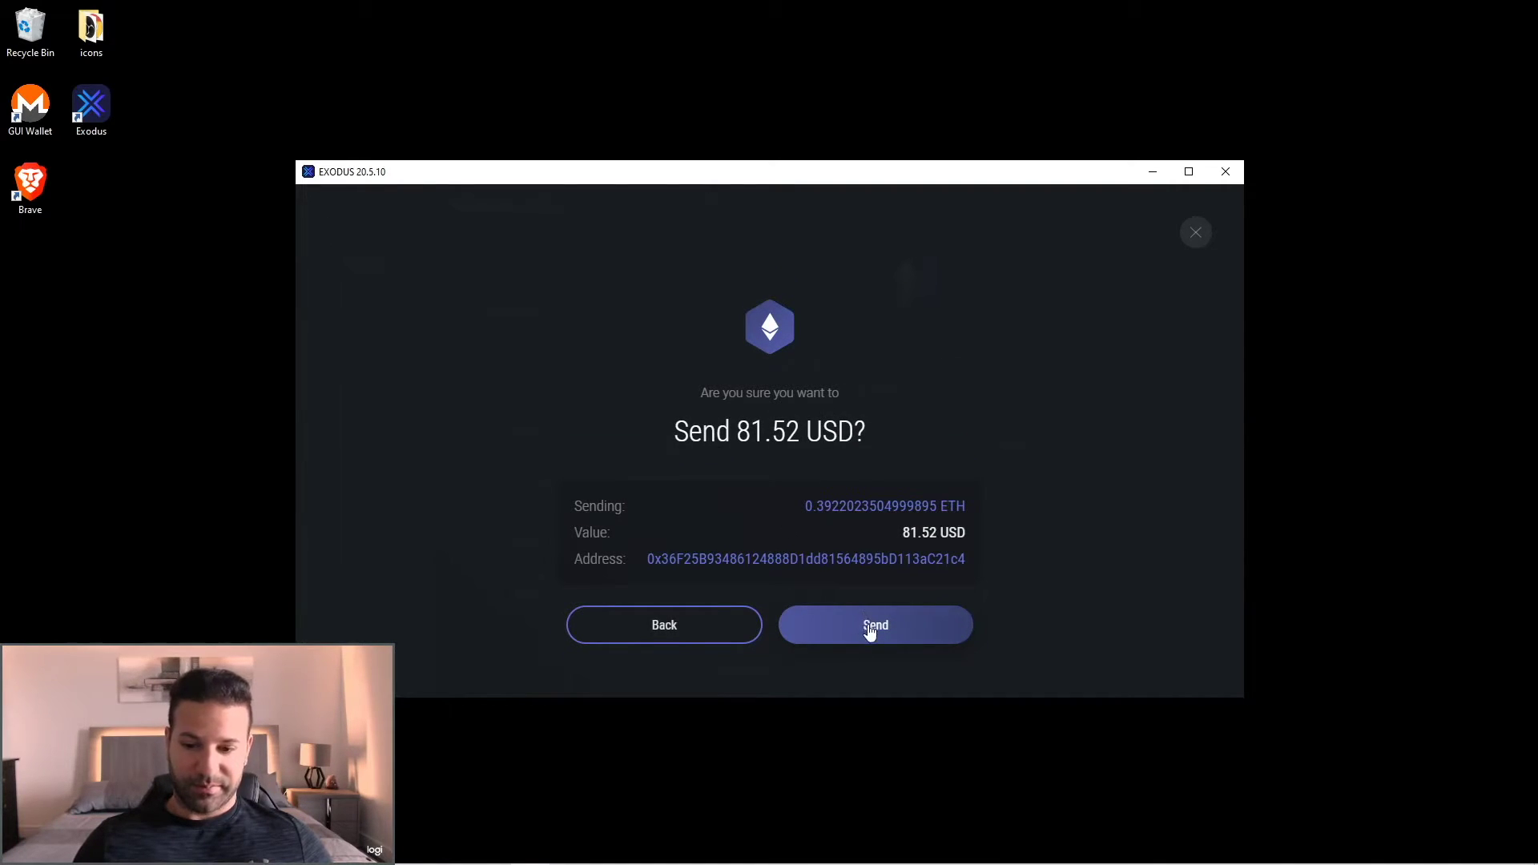
left_click(895, 638)
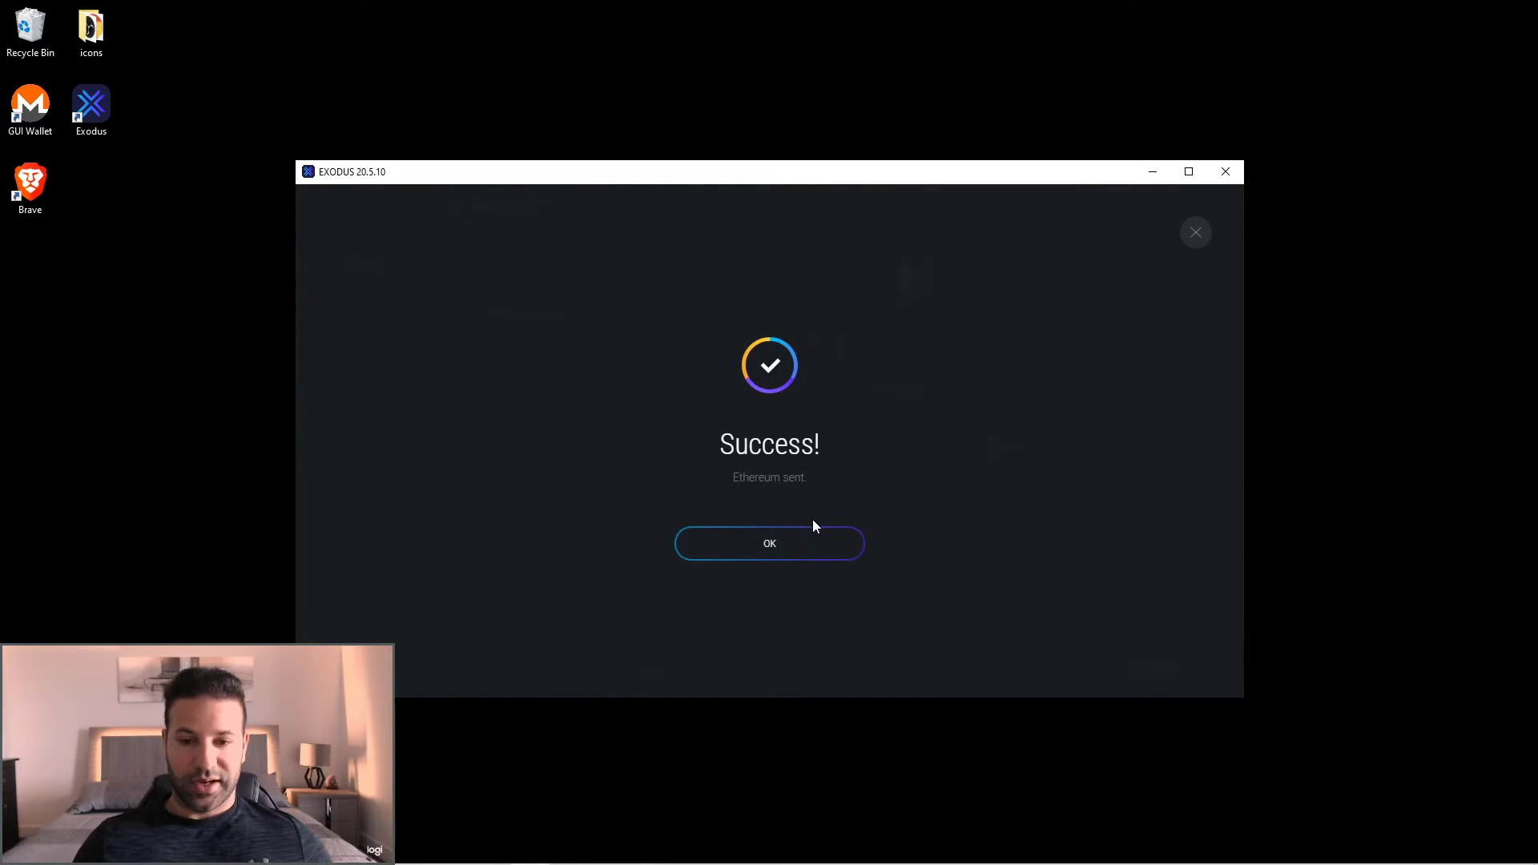
left_click(772, 544)
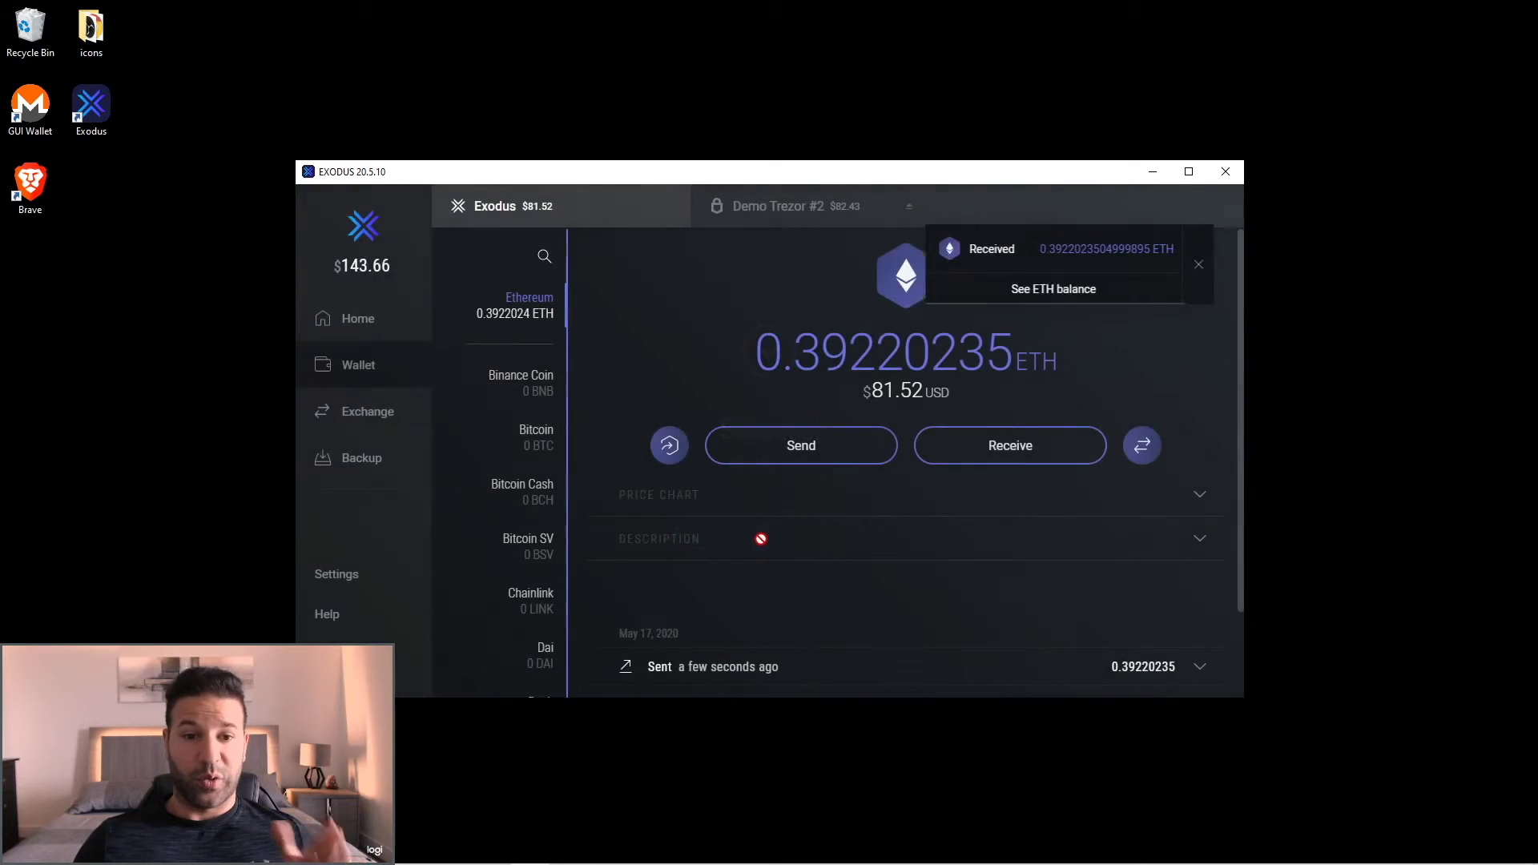
left_click(776, 207)
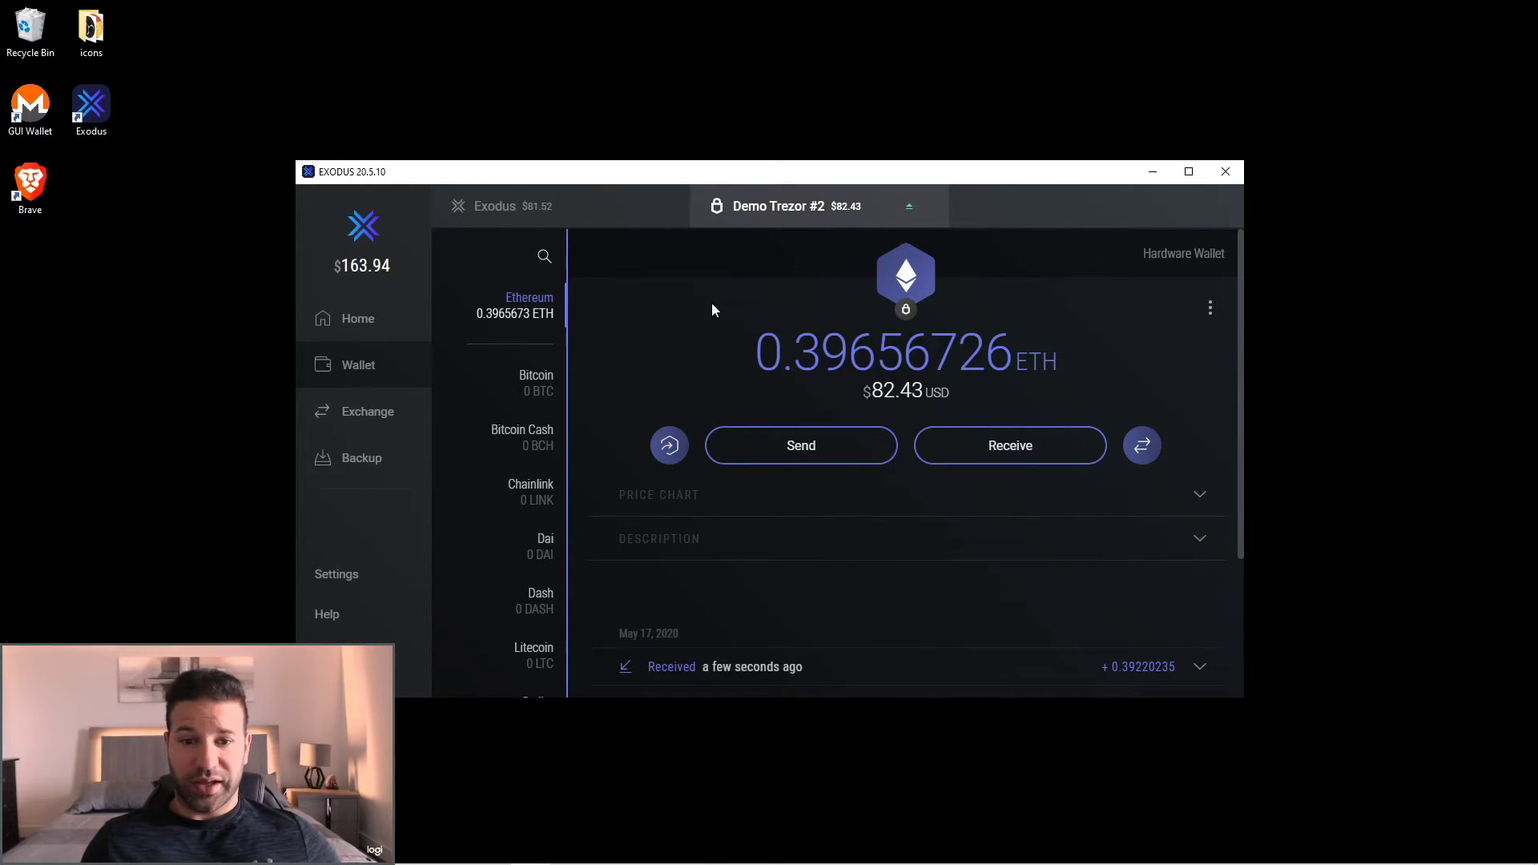
Copy the main Exodus wallet's Ethereum receive address, then go back to Demo Trezor #2
left_click(535, 216)
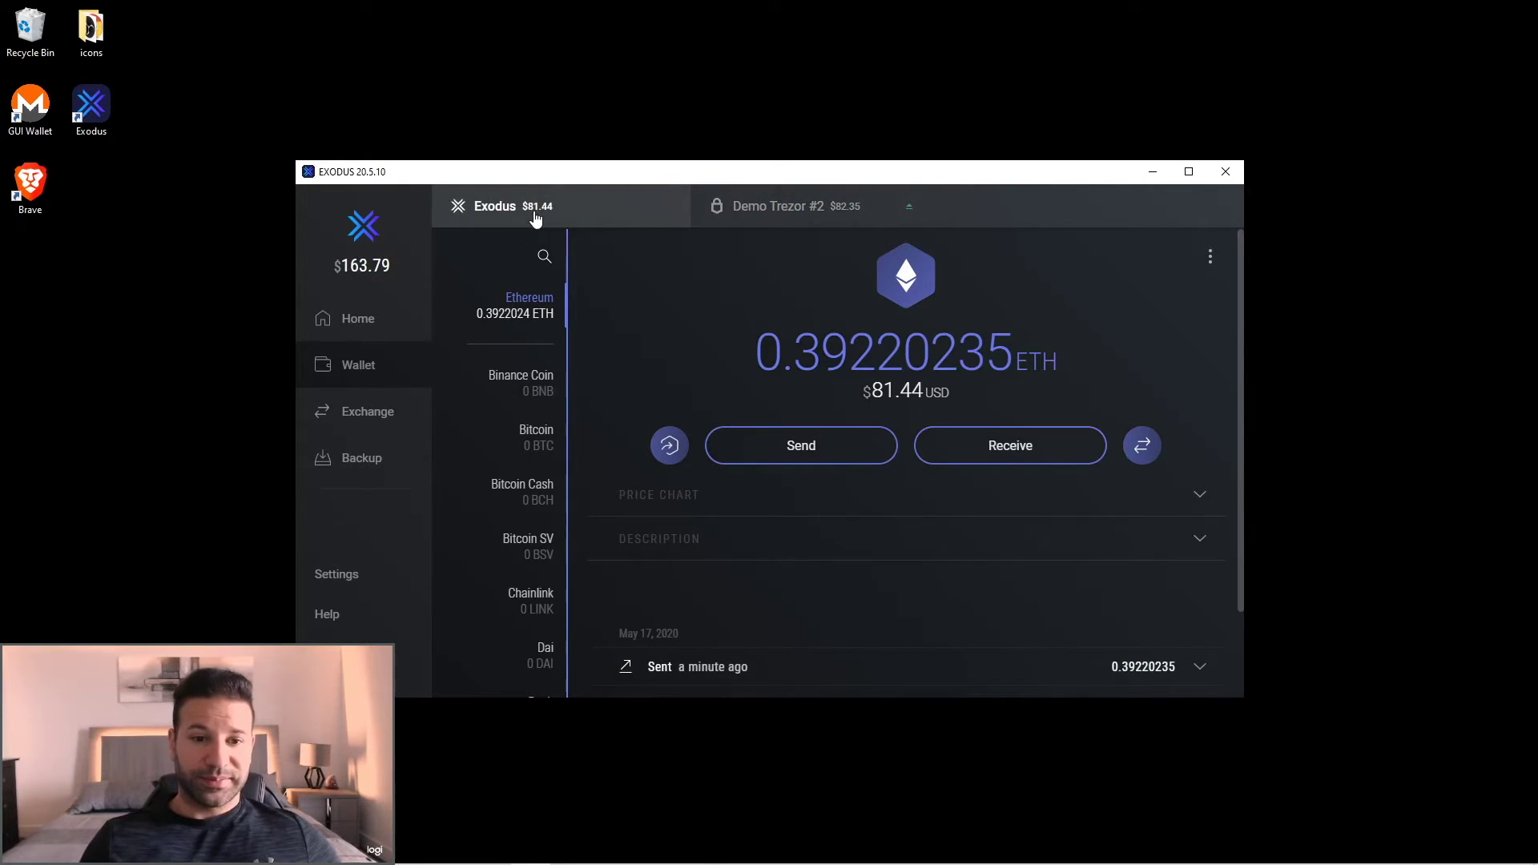
left_click(1007, 445)
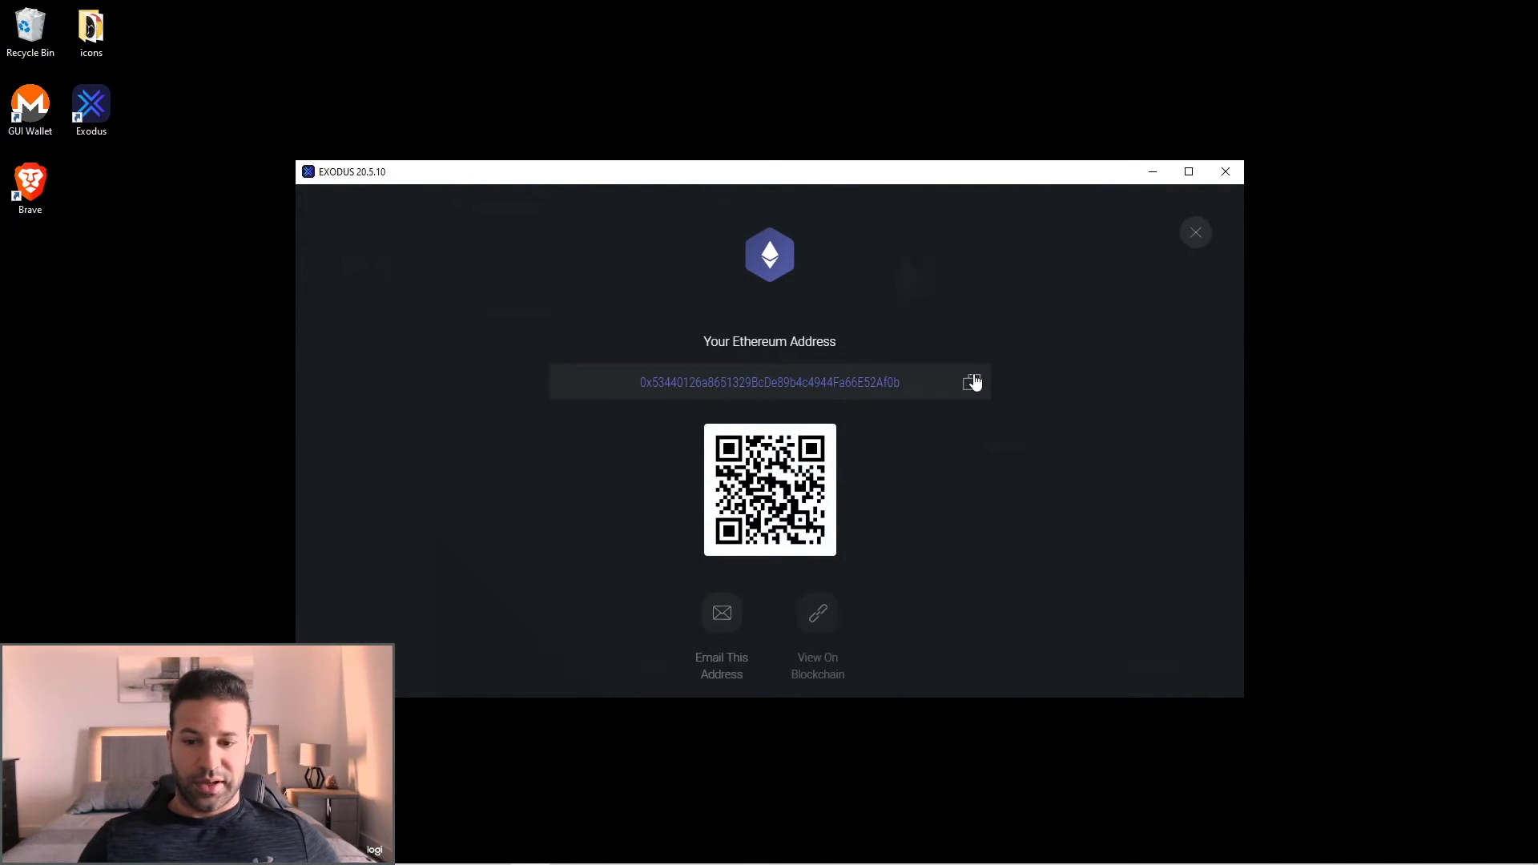
left_click(974, 385)
left_click(1198, 236)
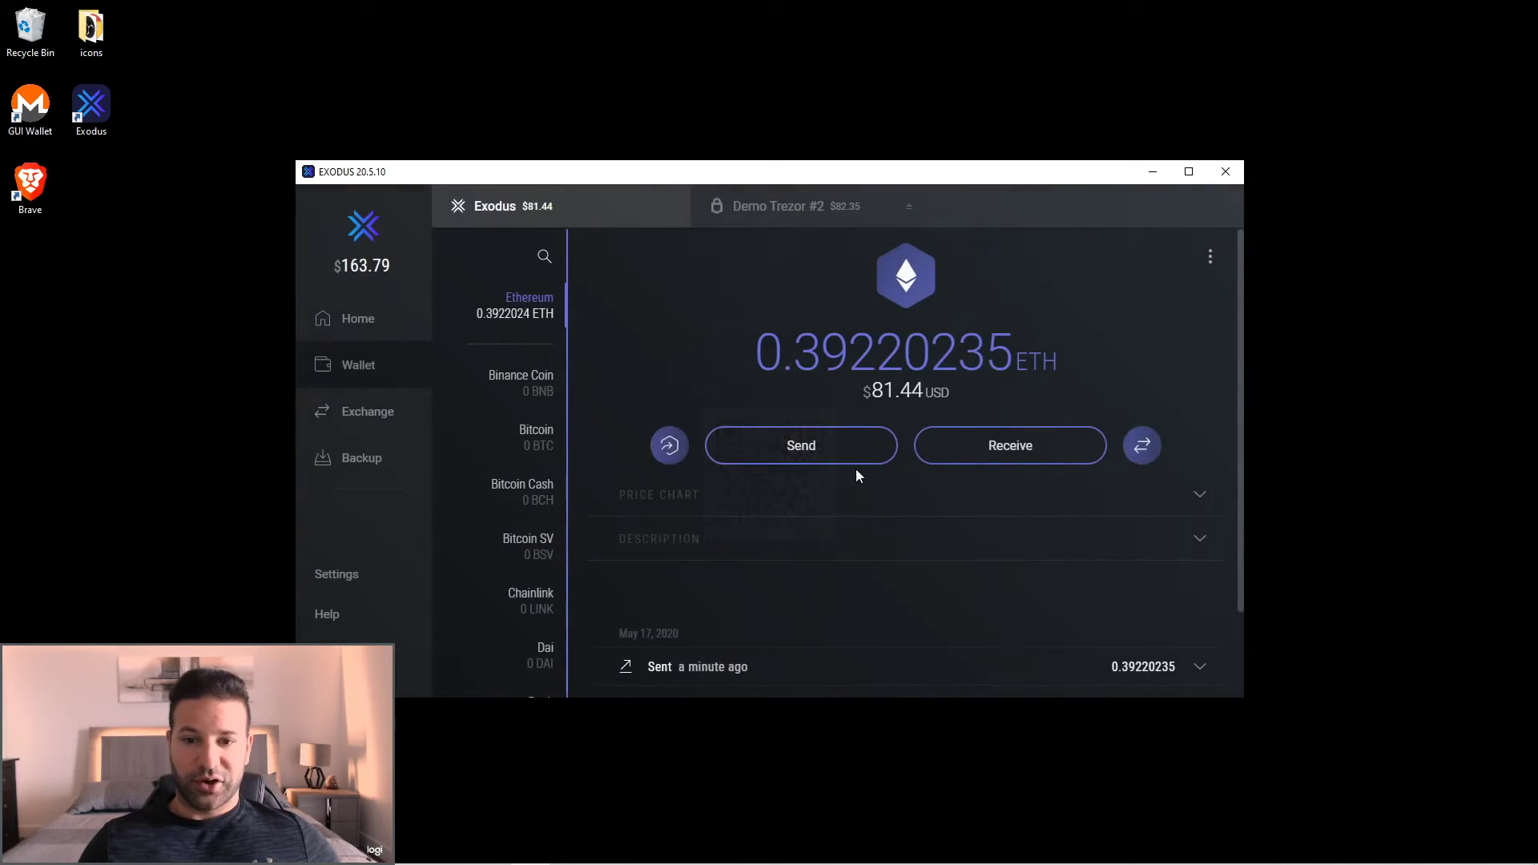
left_click(772, 210)
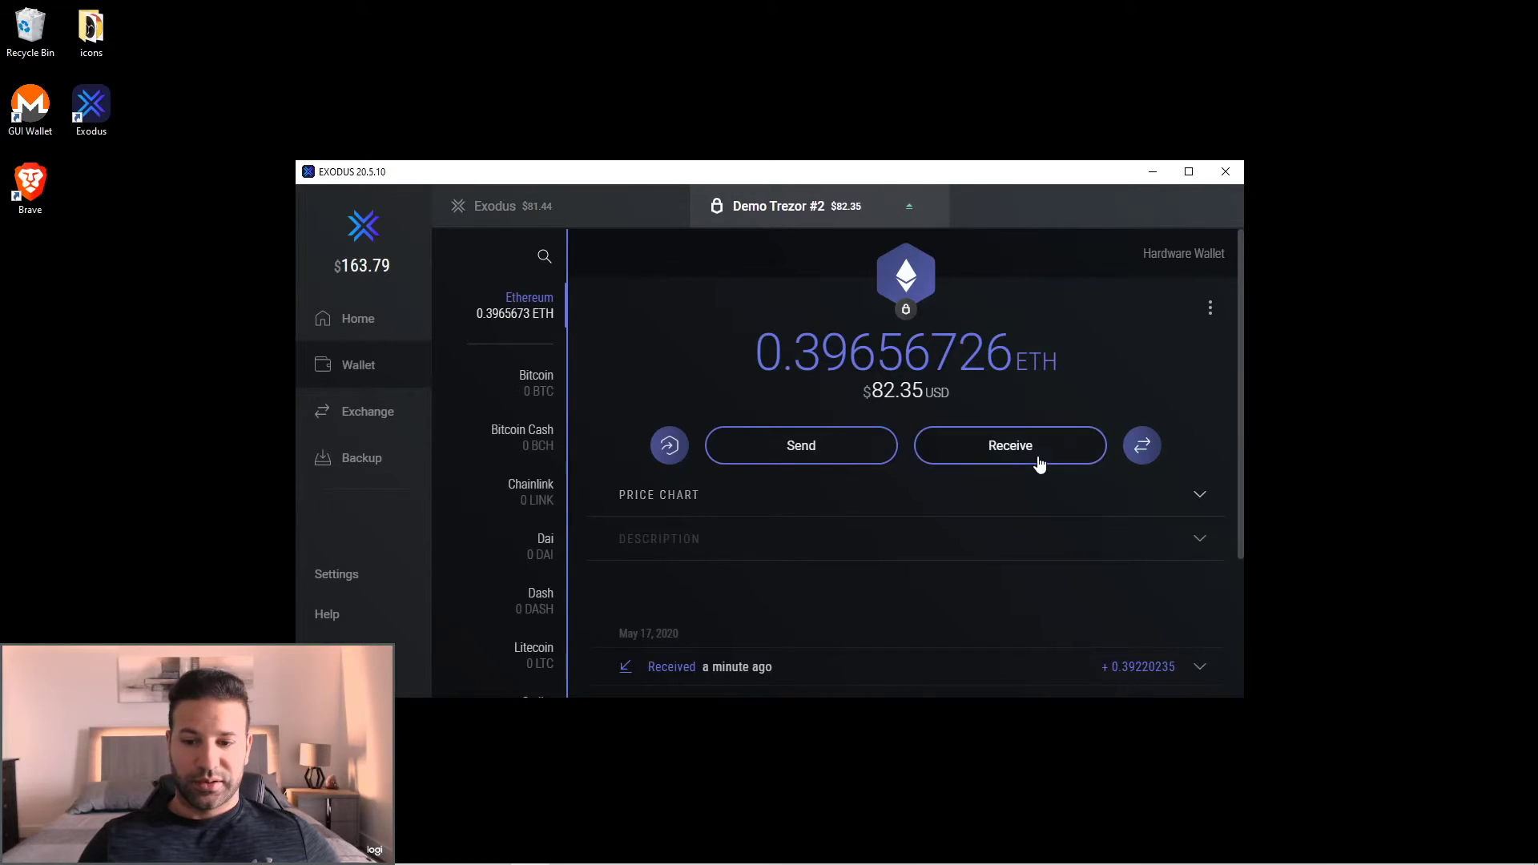
Send Demo Trezor #2's entire ETH balance, 0.39618926 ETH, to the pasted Exodus address
left_click(813, 450)
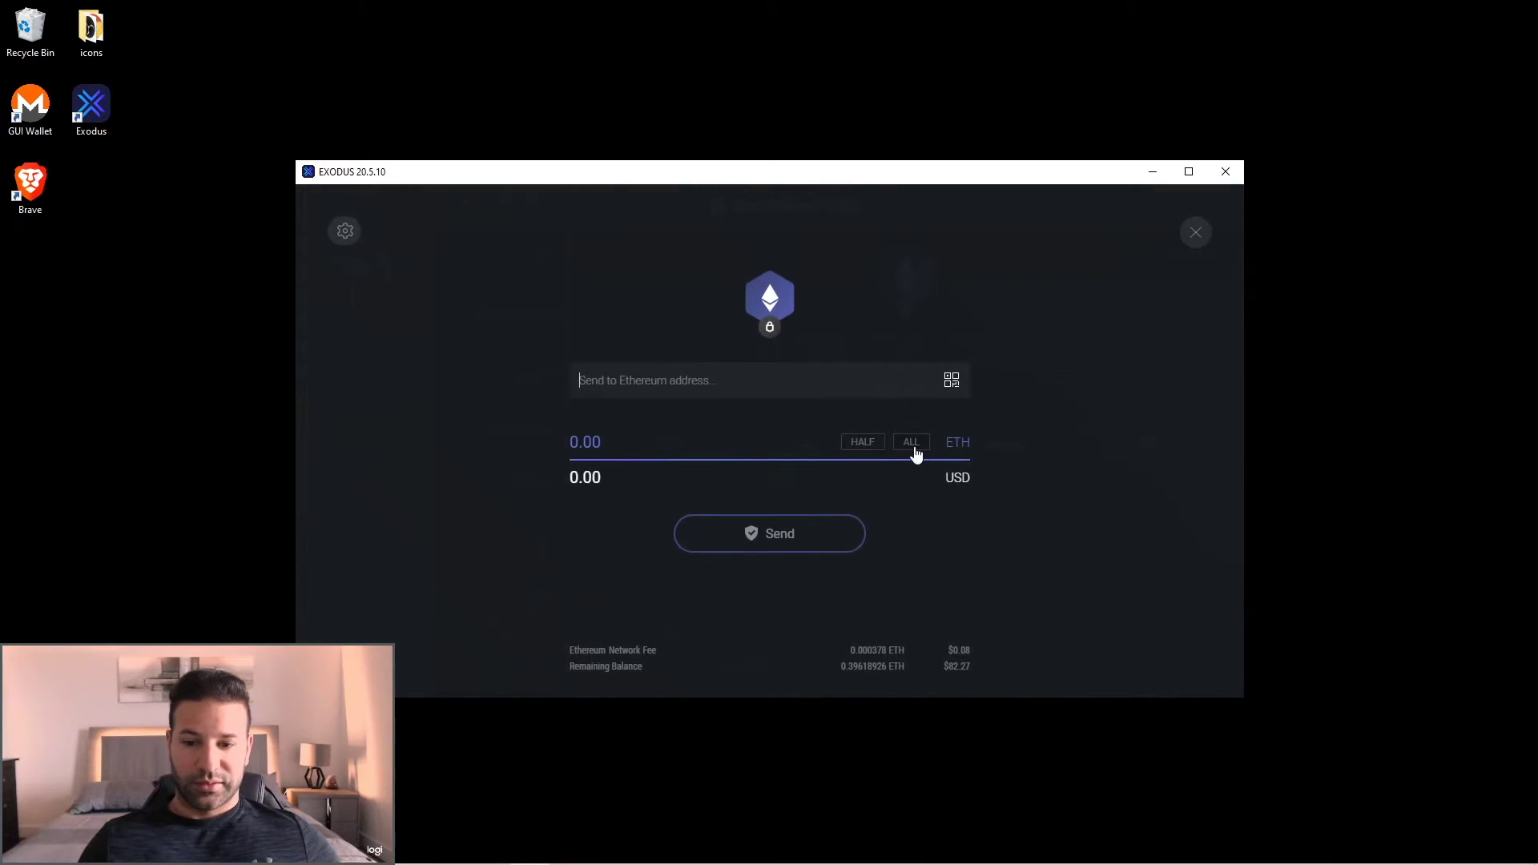
left_click(911, 445)
right_click(652, 391)
left_click(707, 487)
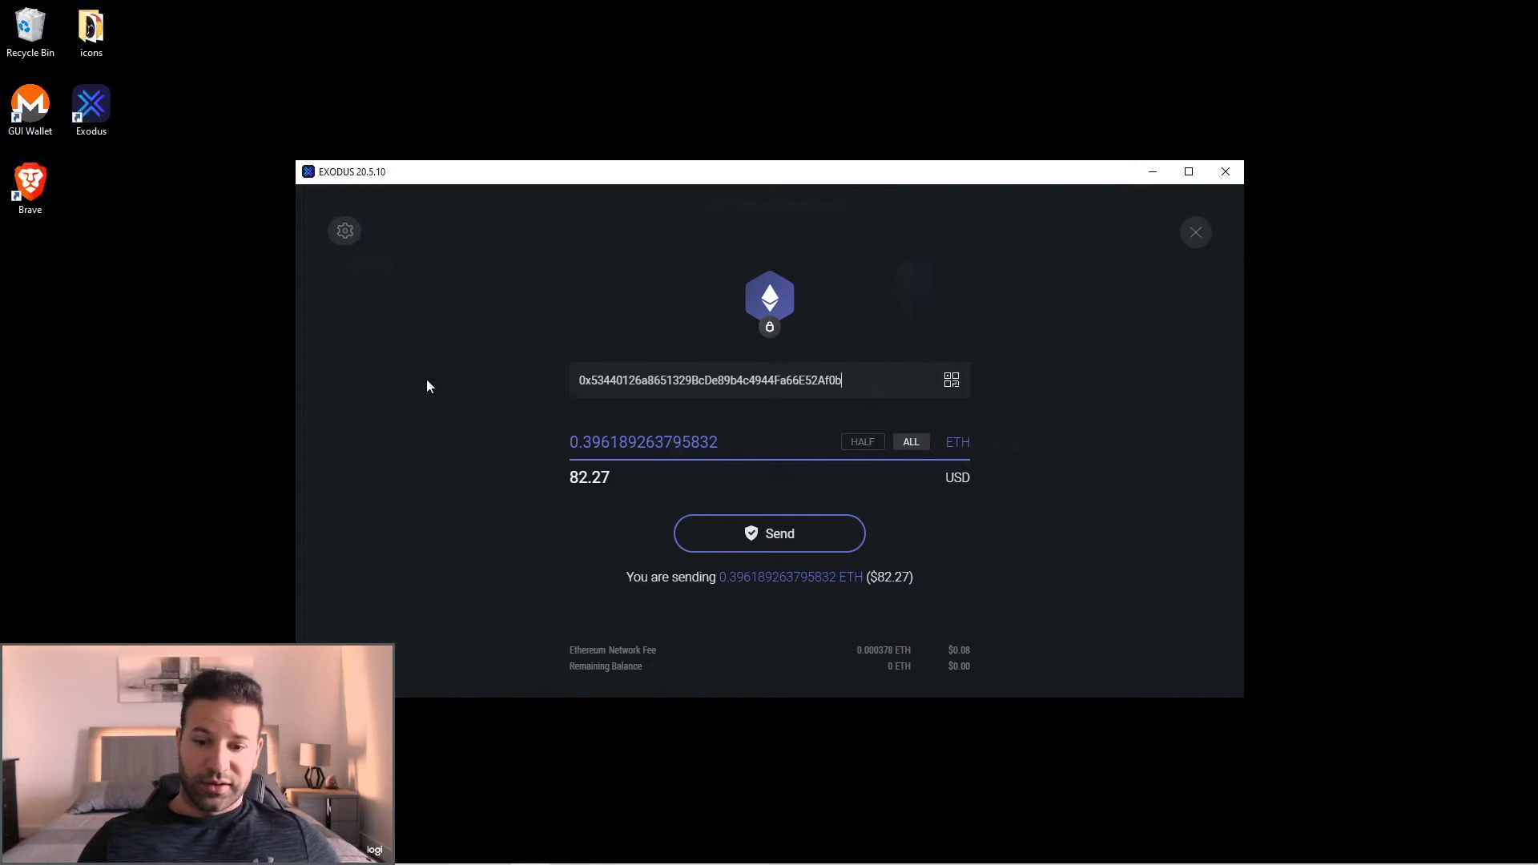
left_click(776, 537)
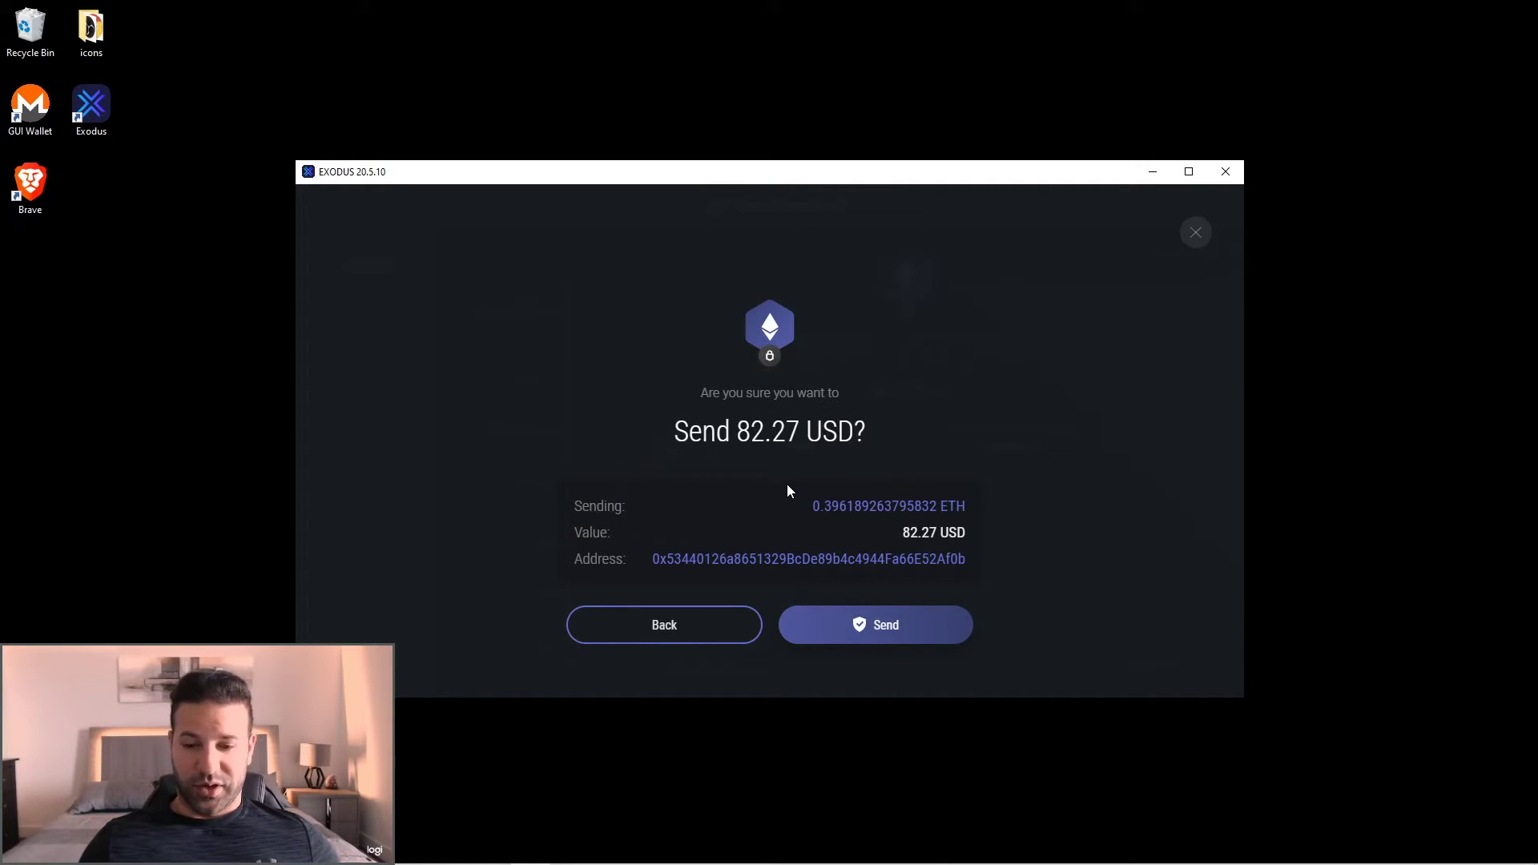
left_click(881, 621)
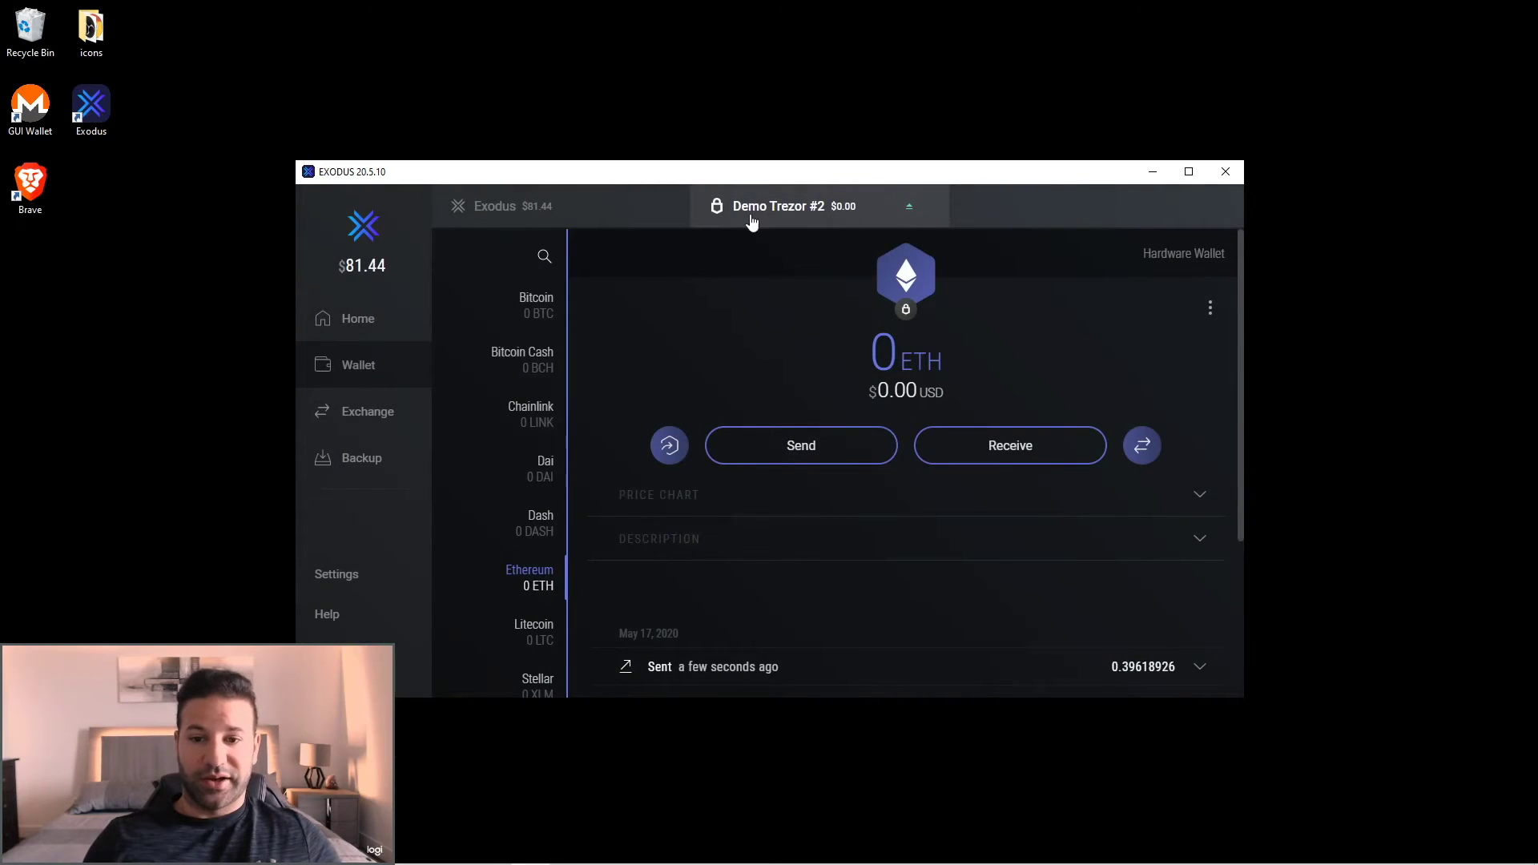
Check the main Exodus wallet at 0.78839161 ETH, with the incoming 0.39618926 ETH pending
left_click(504, 226)
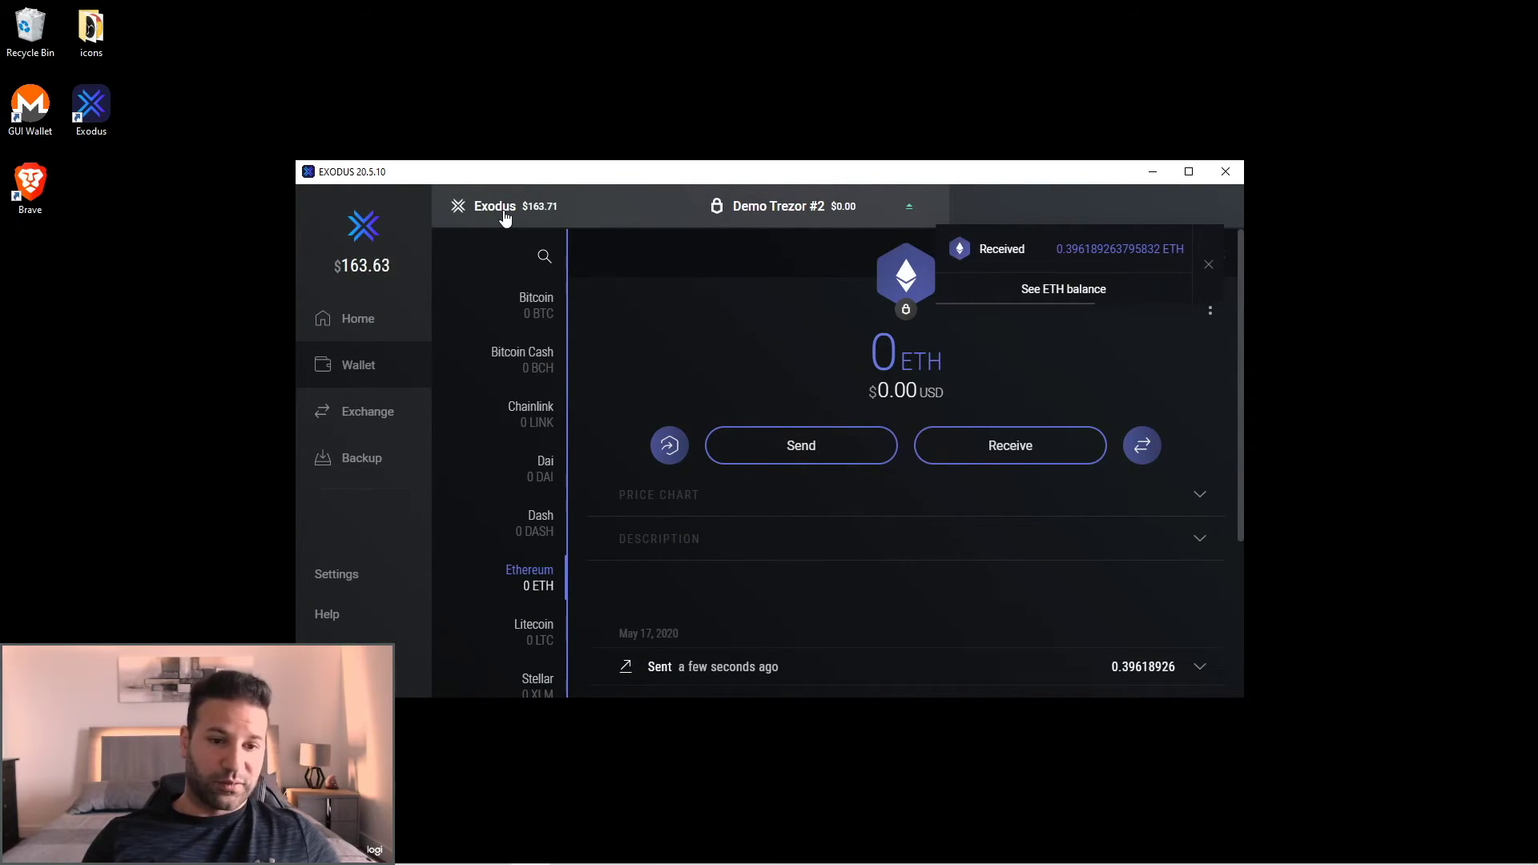
left_click(1209, 266)
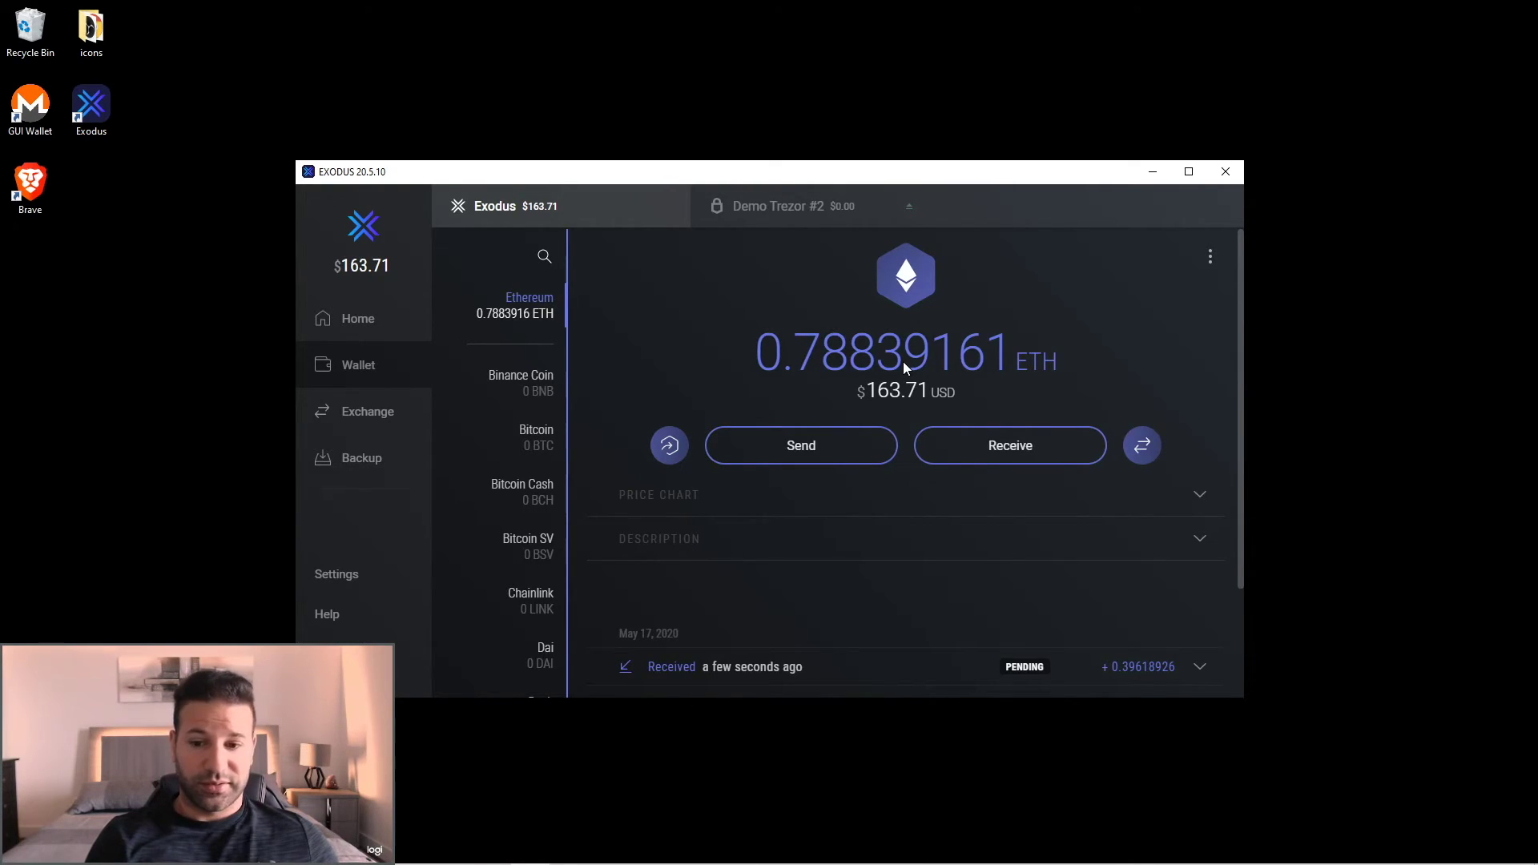
left_click(360, 317)
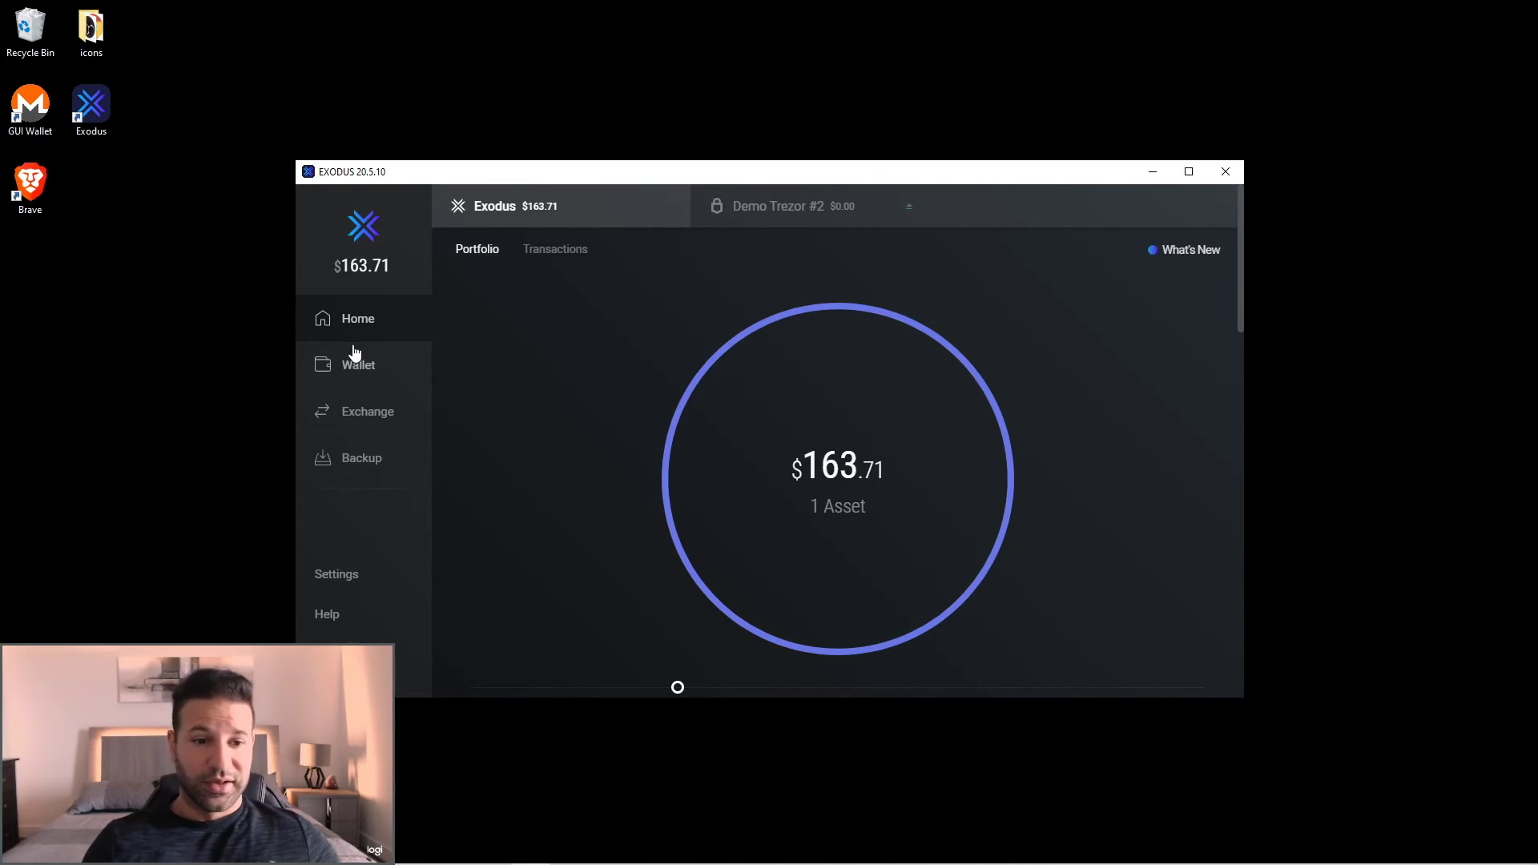
left_click(367, 367)
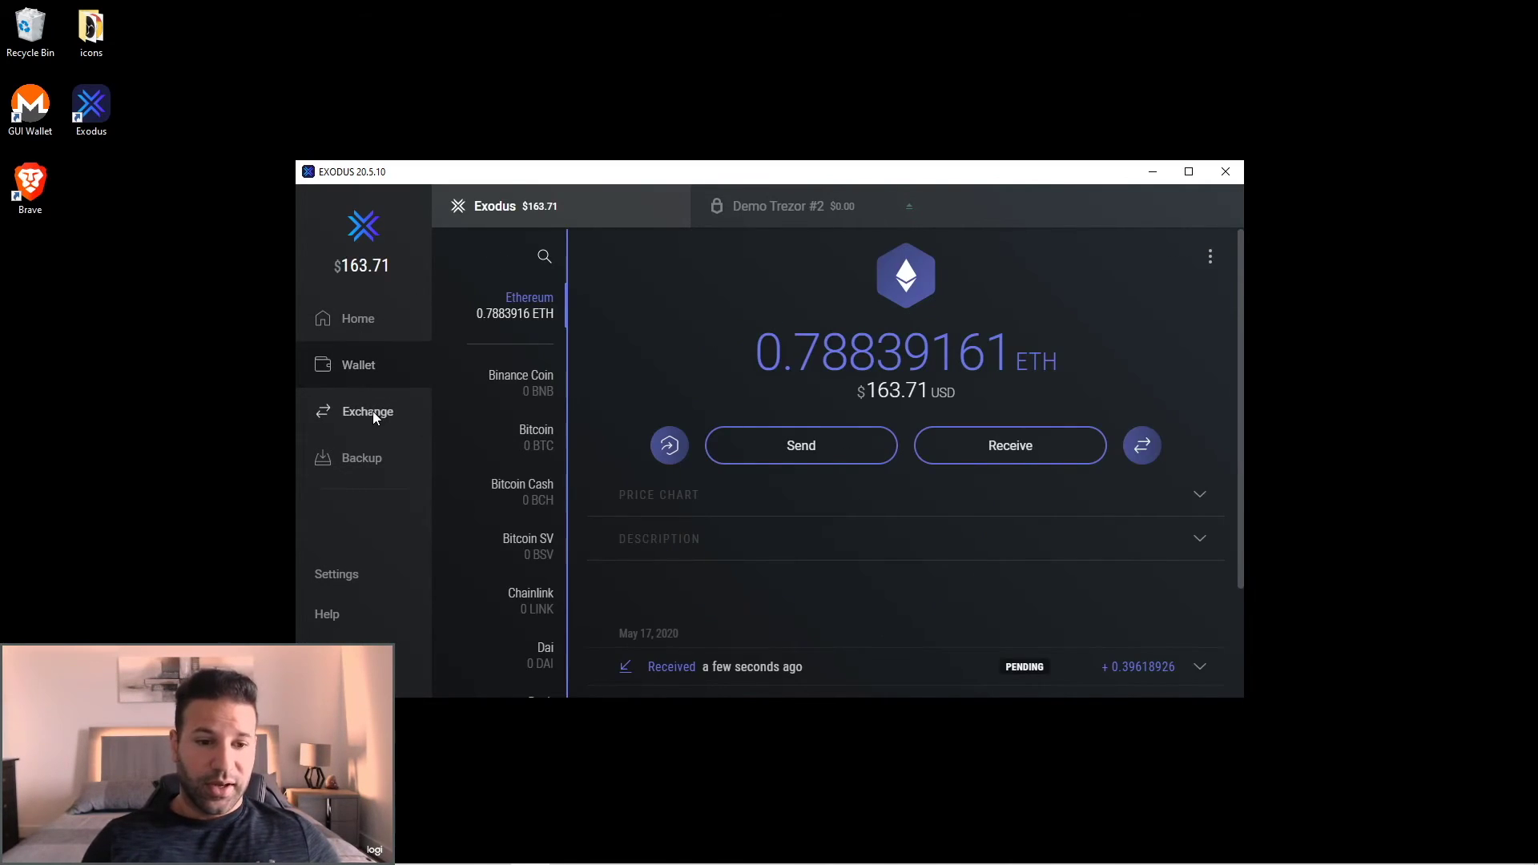
View Demo Trezor #2's Ethereum page at 0 ETH, then check the wallet backup status
left_click(372, 411)
left_click(367, 370)
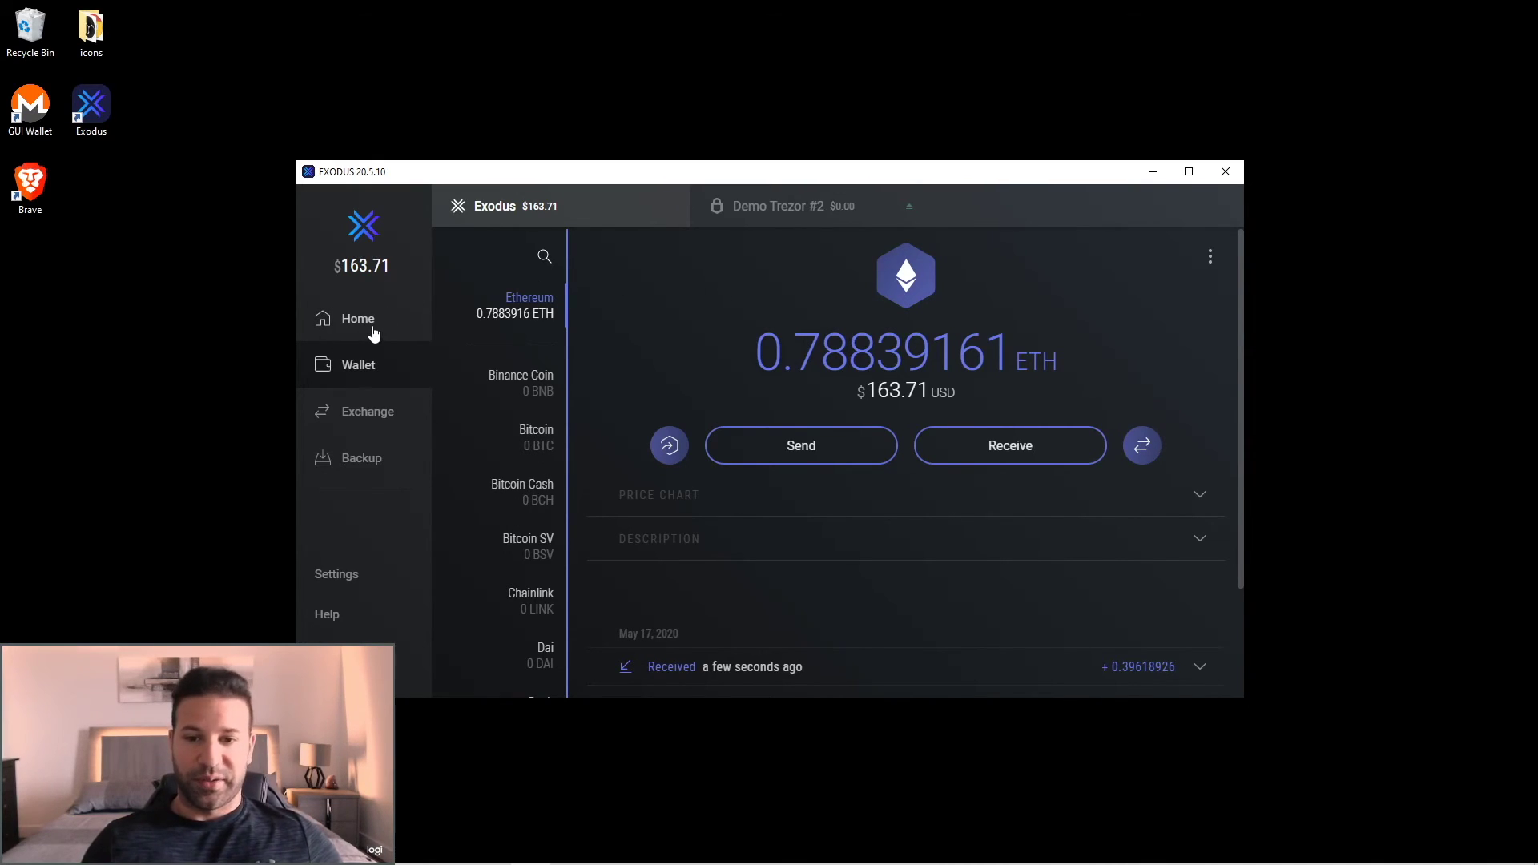
left_click(801, 206)
left_click(383, 318)
left_click(405, 353)
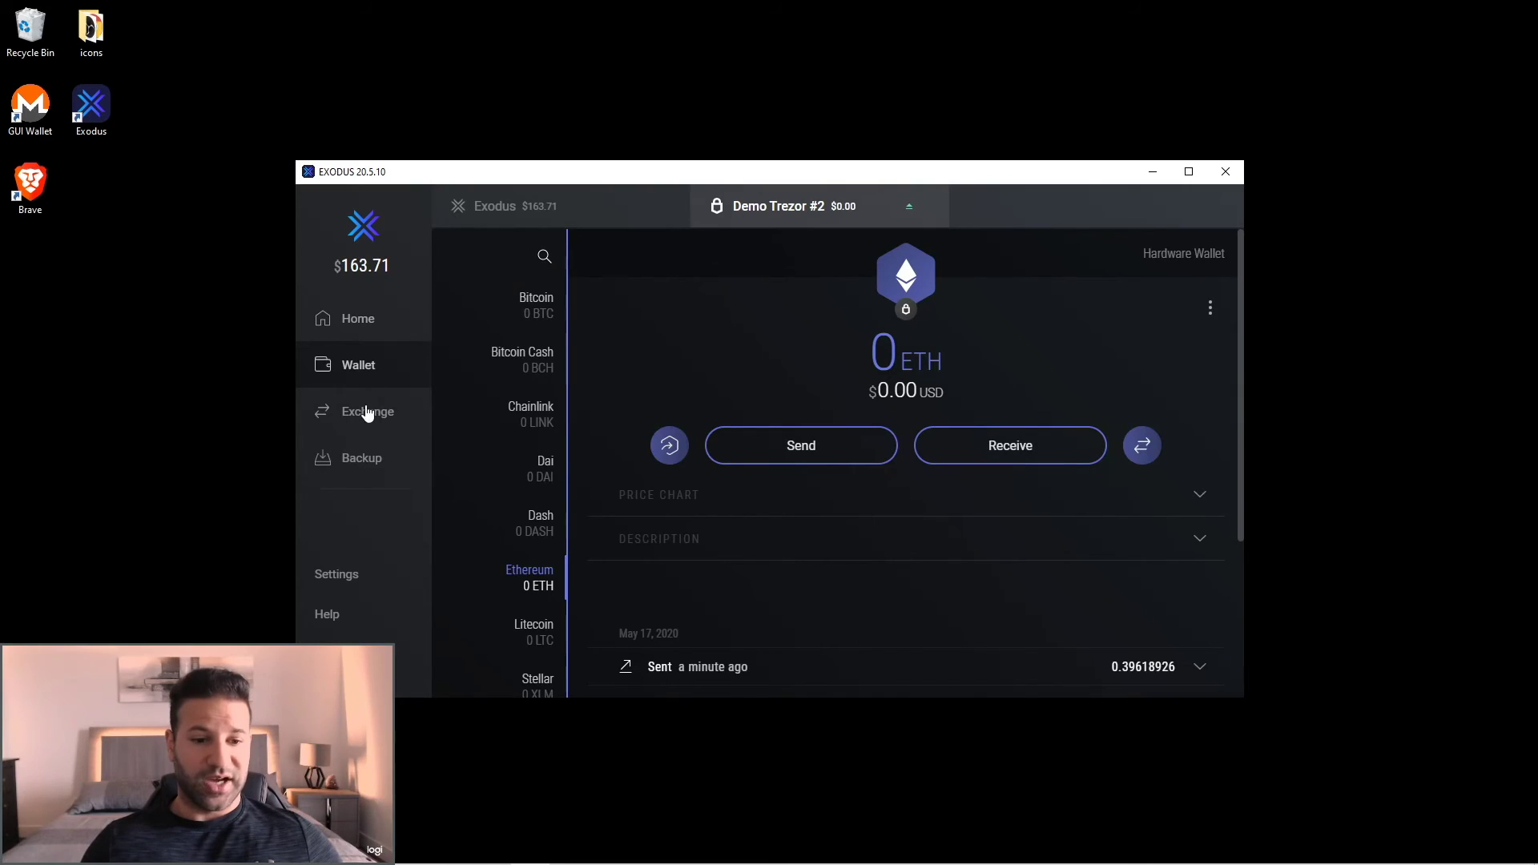
left_click(362, 460)
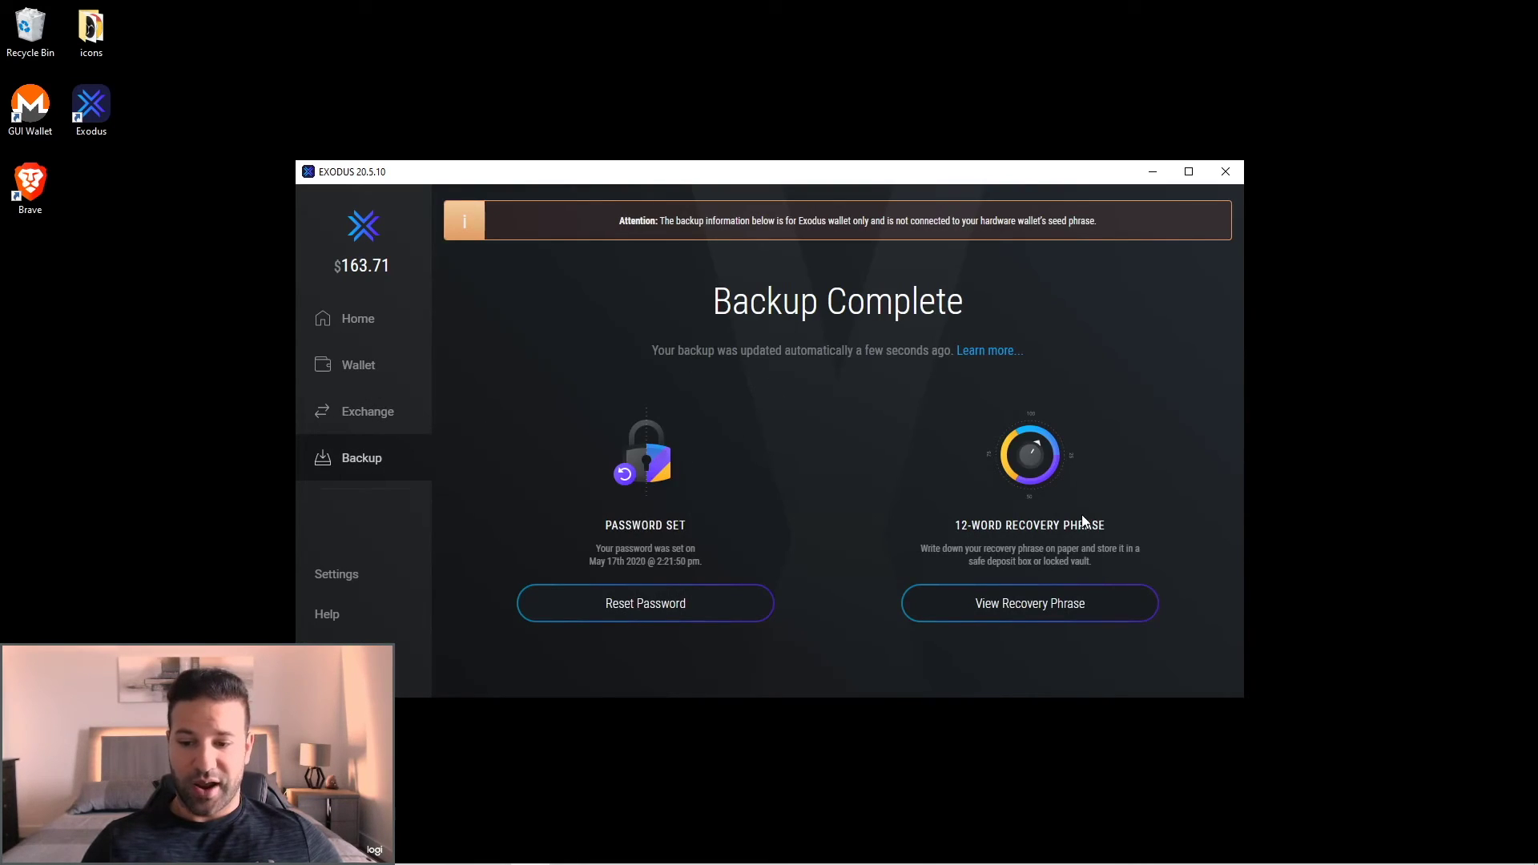
left_click(389, 410)
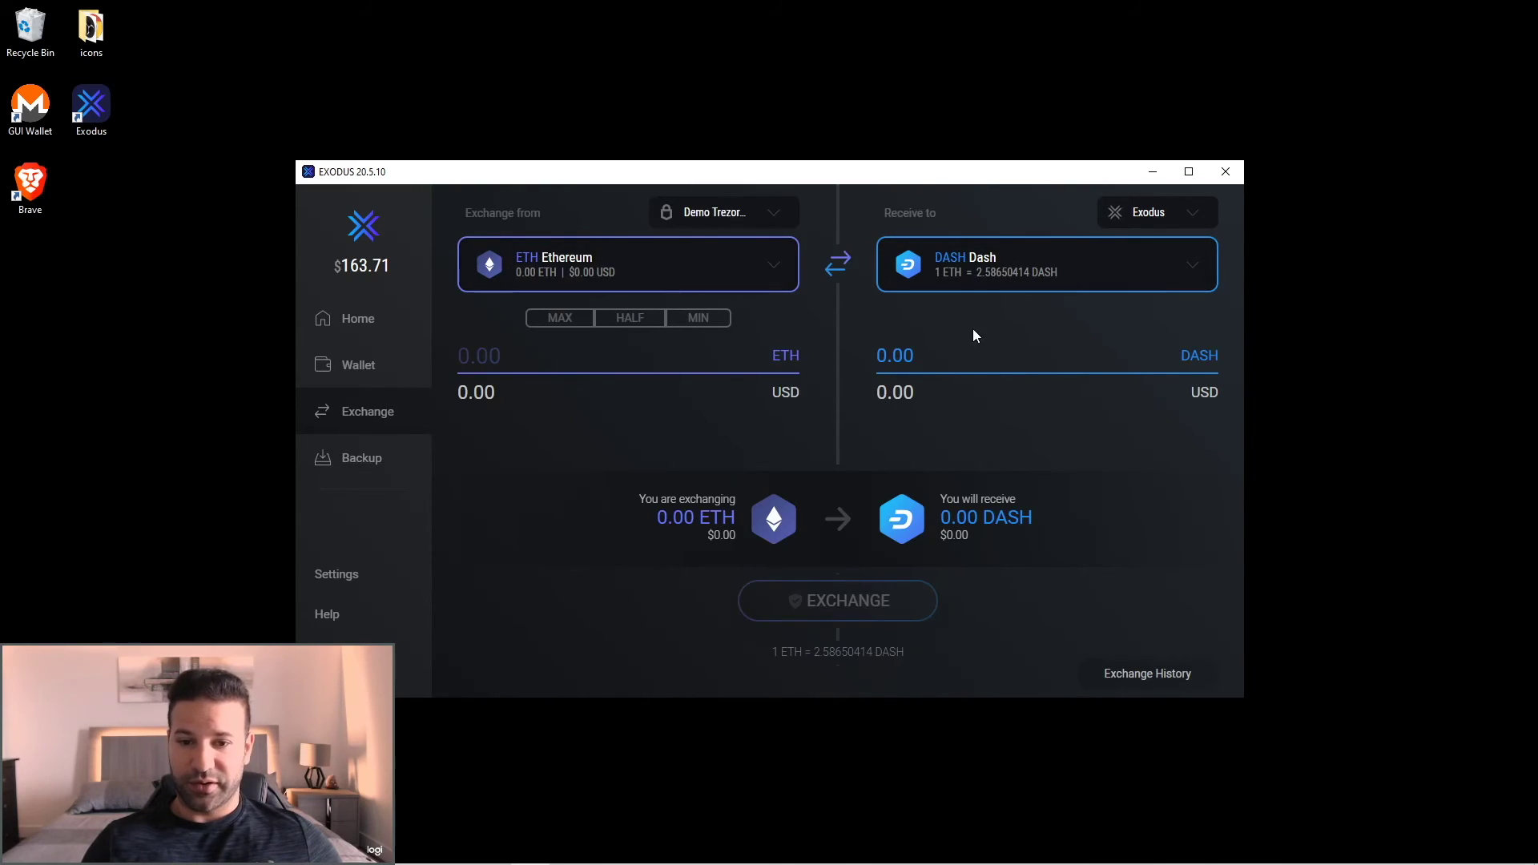
left_click(371, 378)
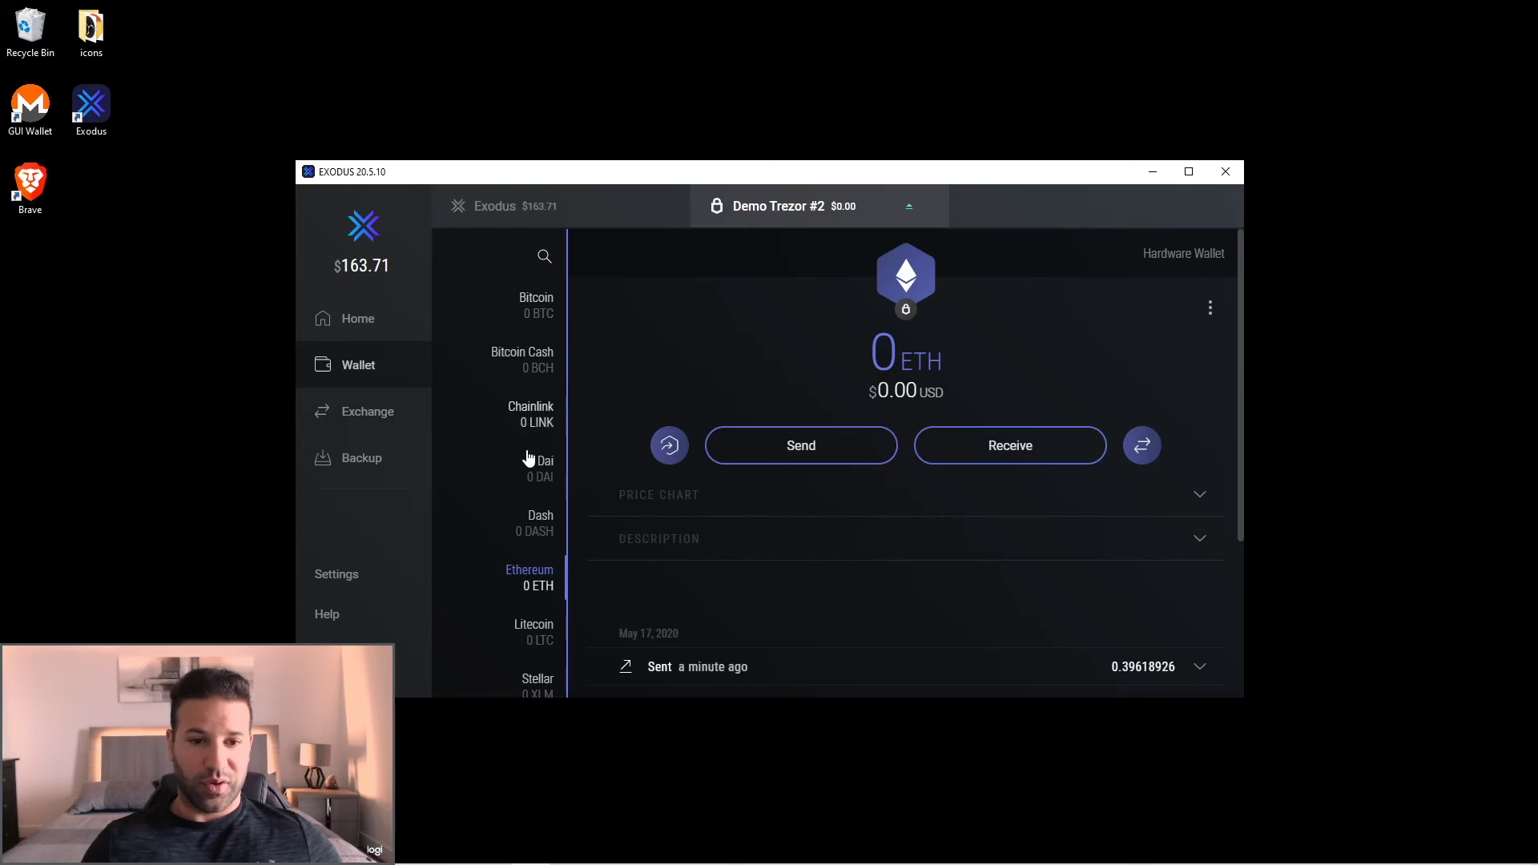
left_click(518, 206)
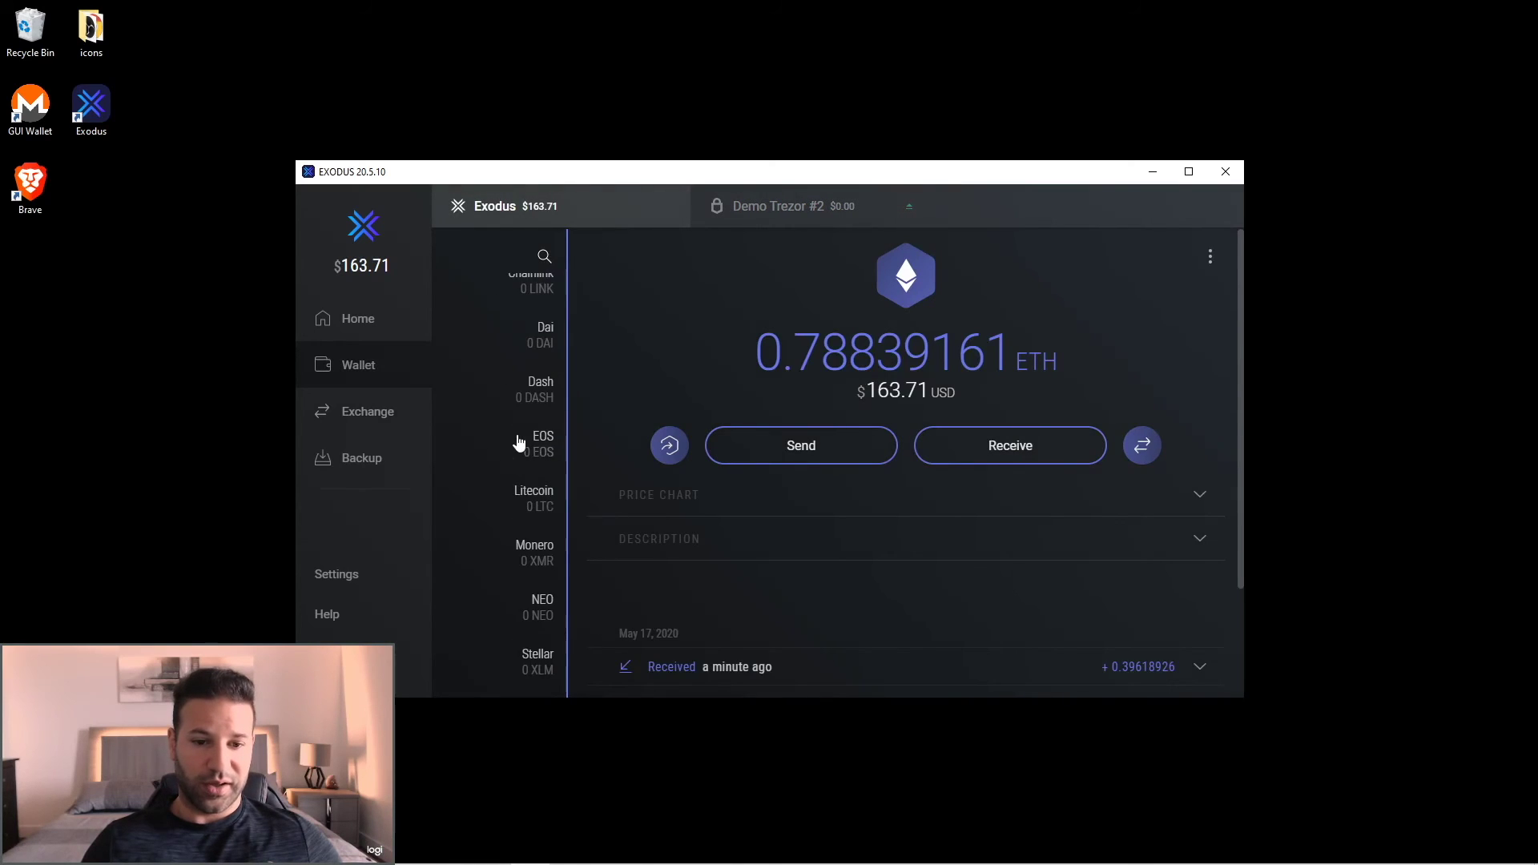
scroll(525, 488, "down", 6)
scroll(525, 609, "up", 10)
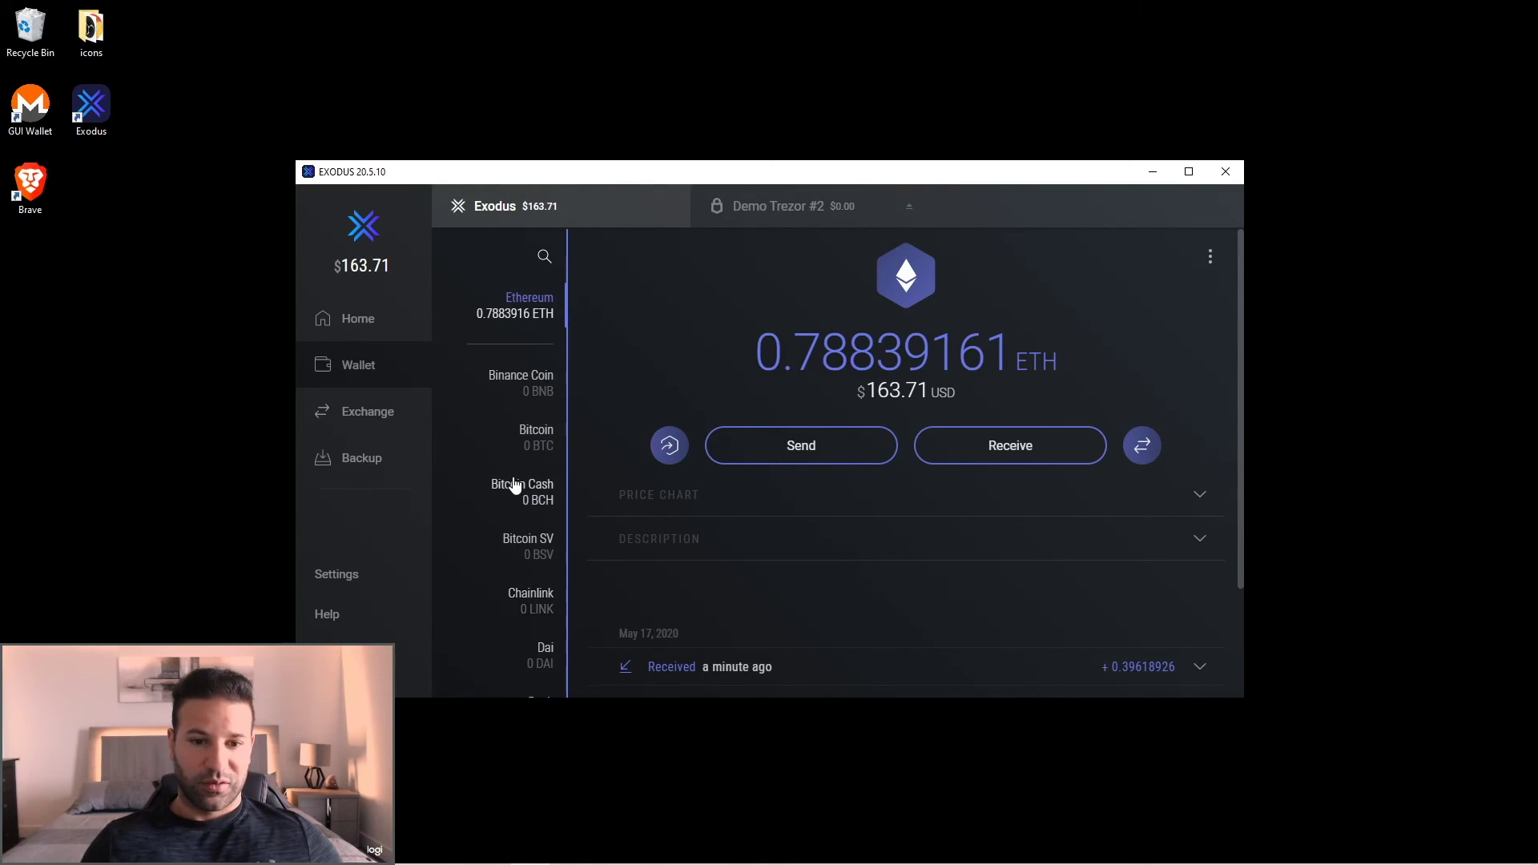
left_click(795, 206)
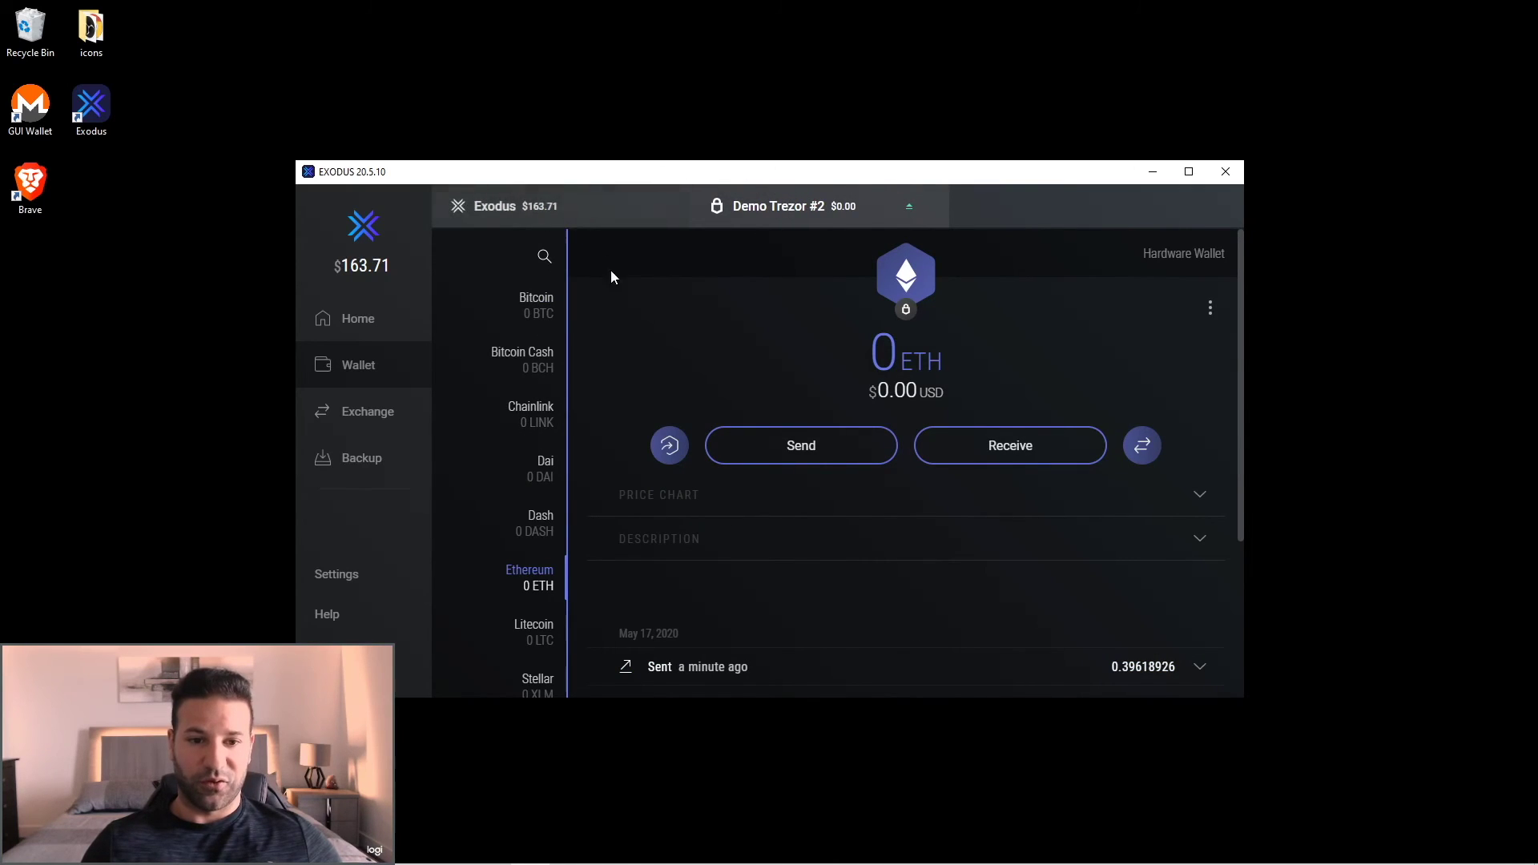
left_click(358, 319)
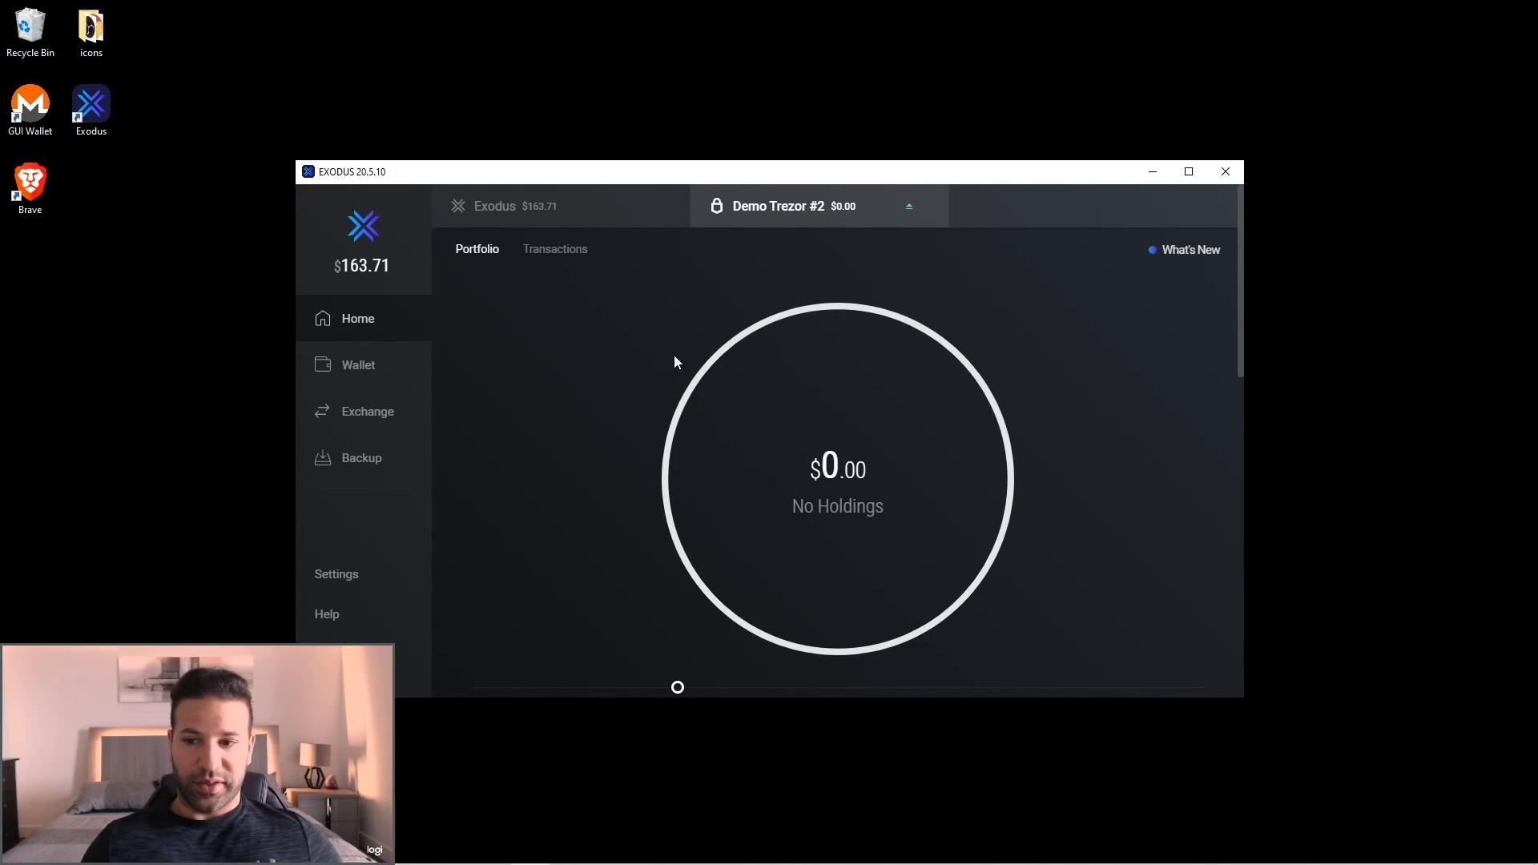
Show Demo Trezor #2's transaction history with the 0.39618926 ETH send and earlier transfers
scroll(708, 405, "down", 10)
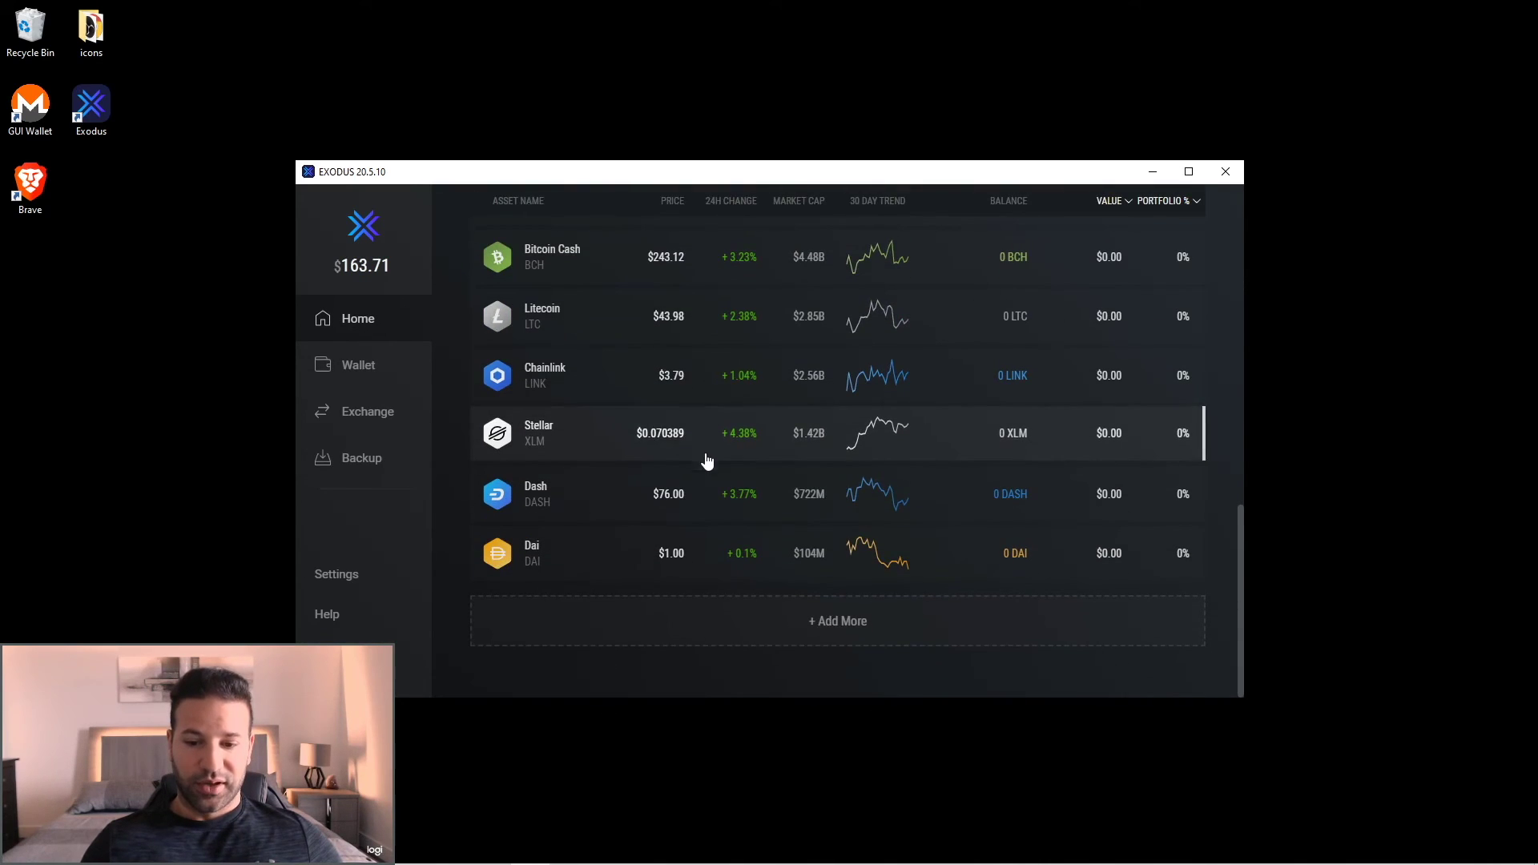
scroll(705, 481, "up", 10)
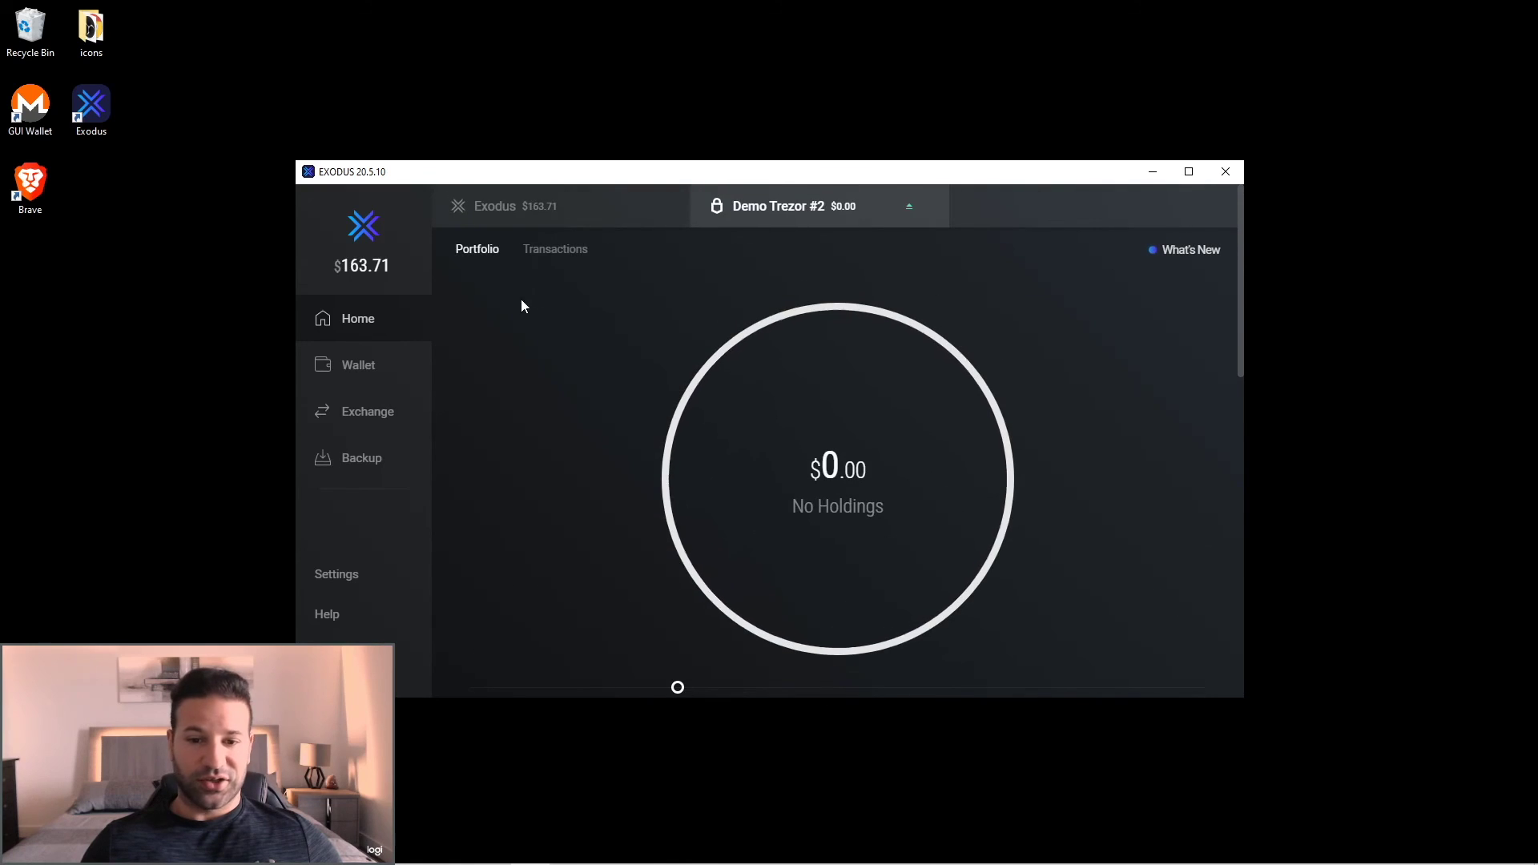
left_click(565, 251)
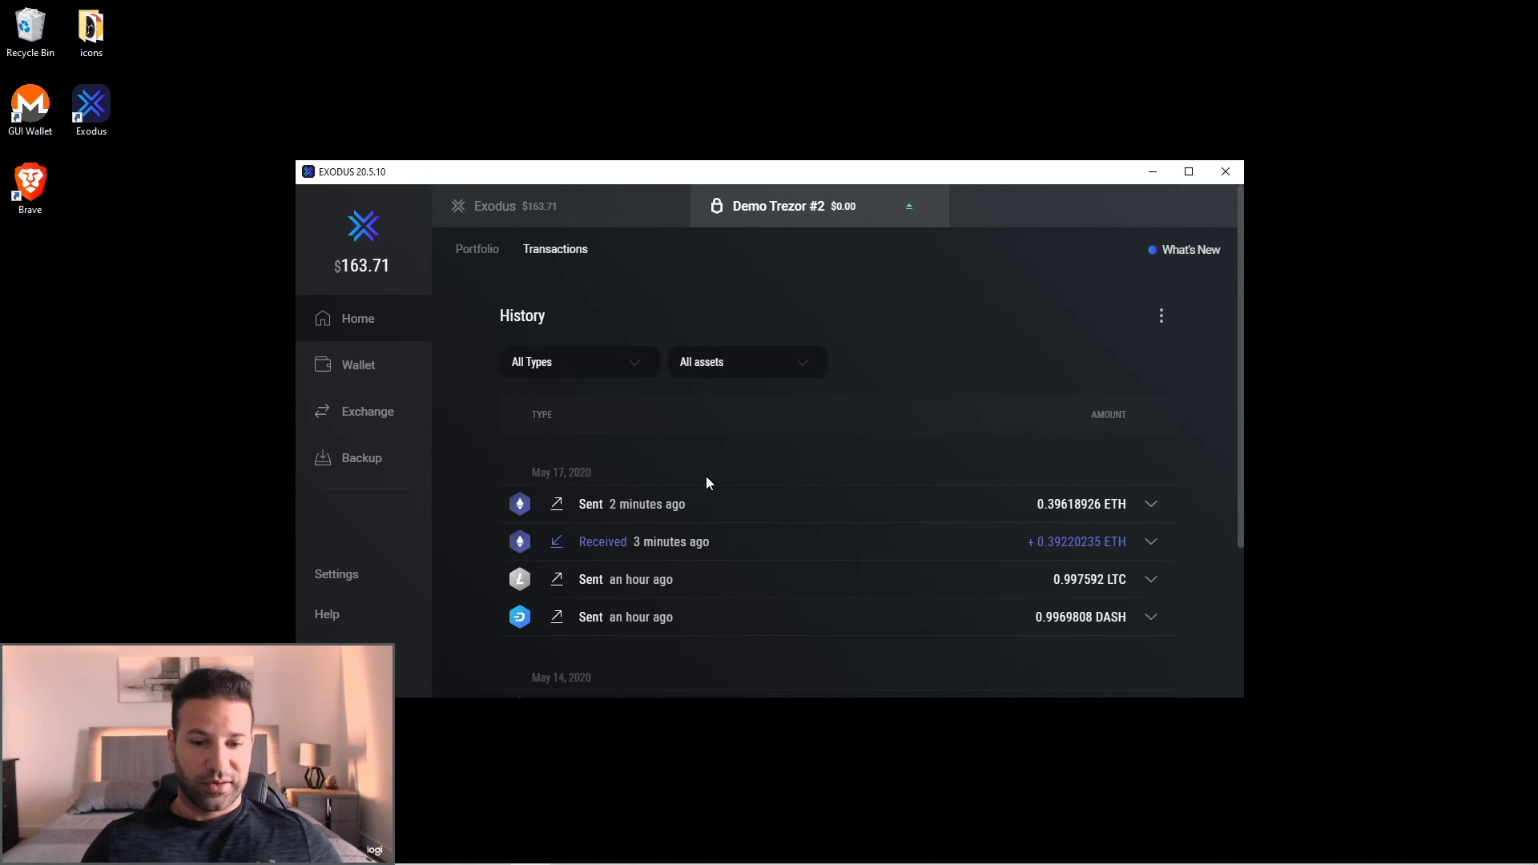
scroll(740, 514, "down", 3)
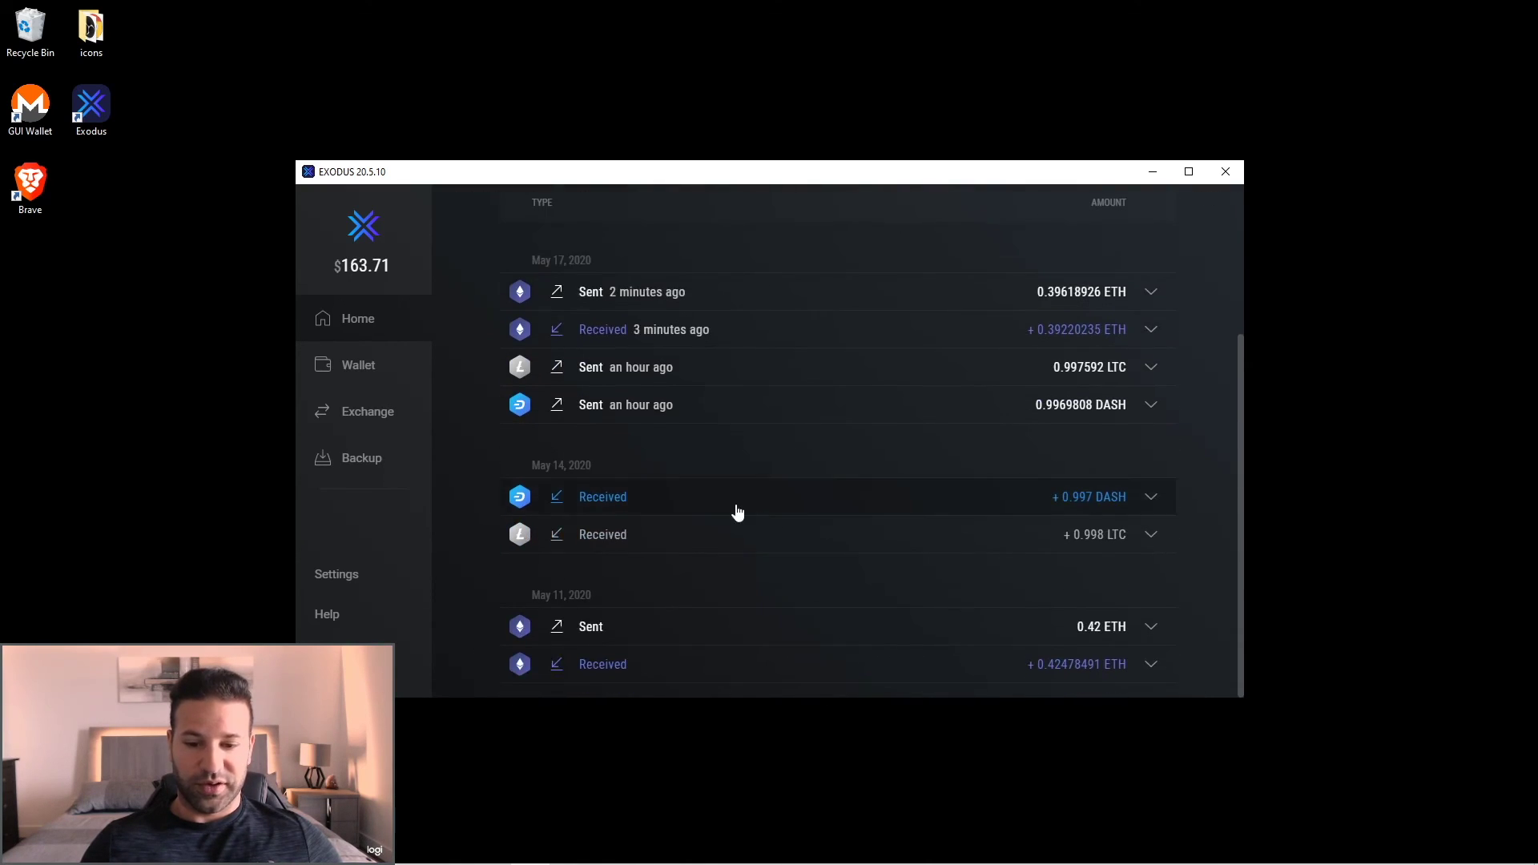